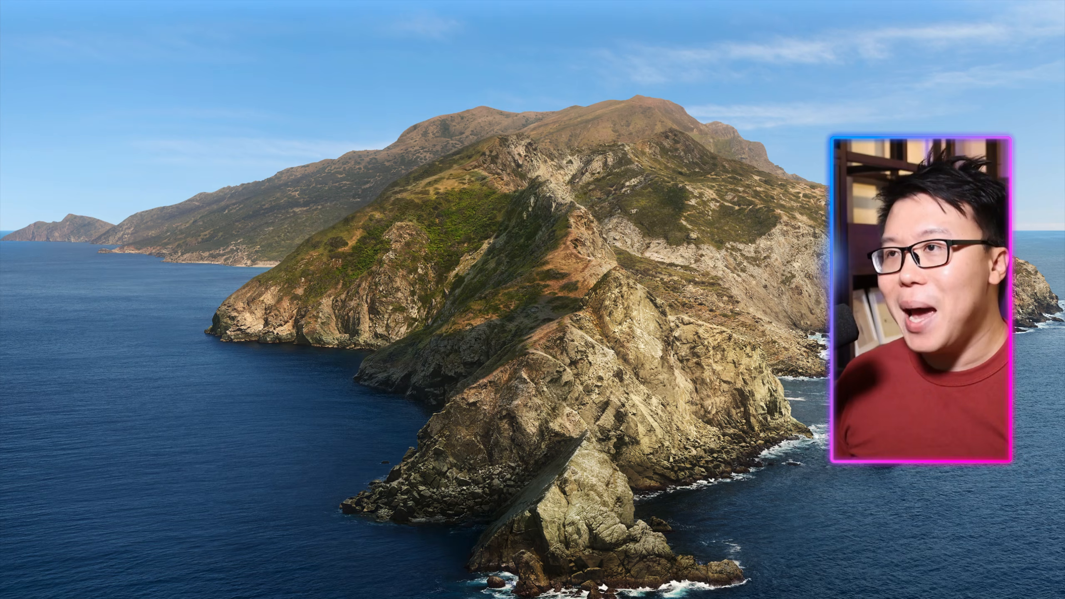
Open Terminal from the applications launcher and enlarge its window to fill the screen.
key("F4")
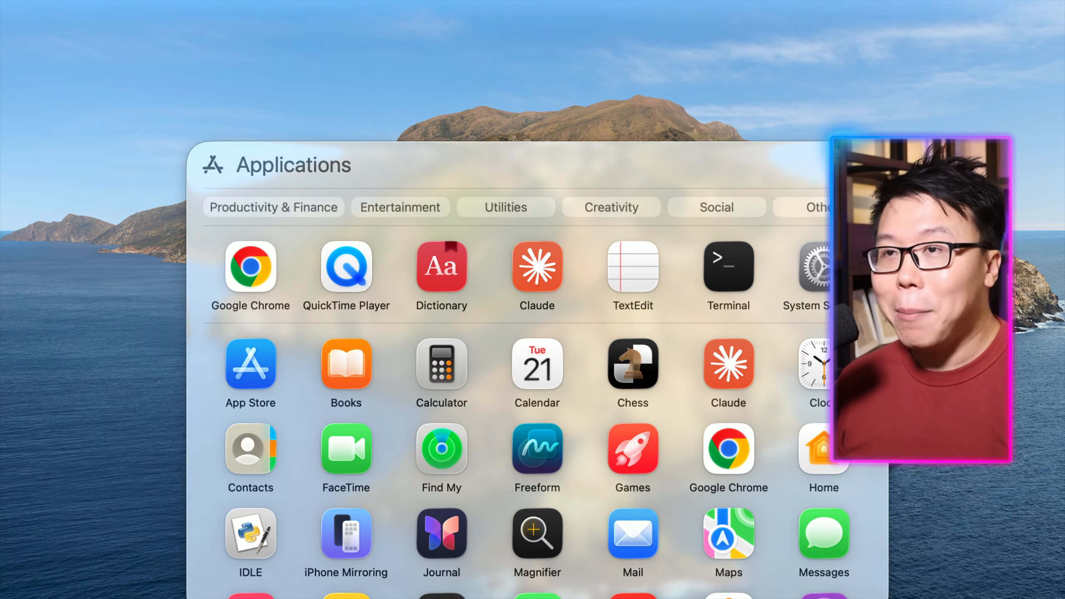
type("terminal")
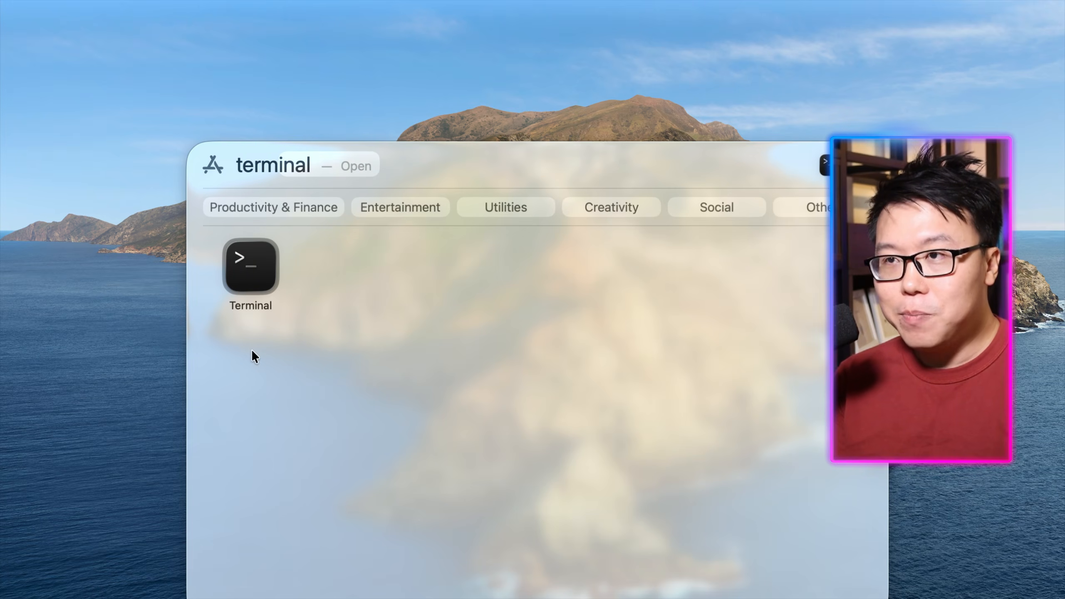
left_click(252, 283)
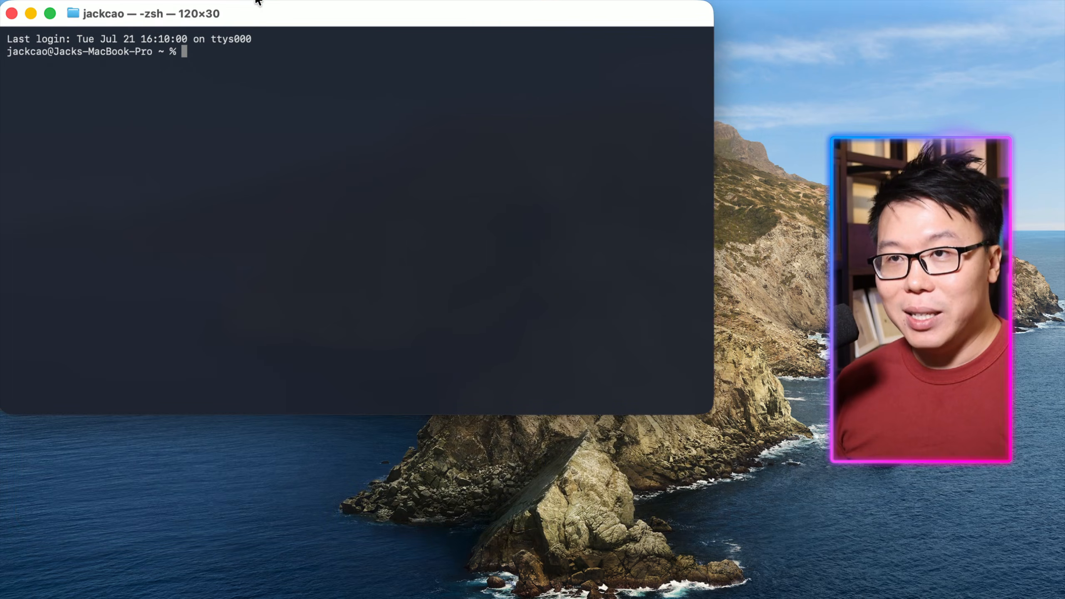
left_click_drag(256, 0, 251, 4)
left_click_drag(709, 413, 1064, 598)
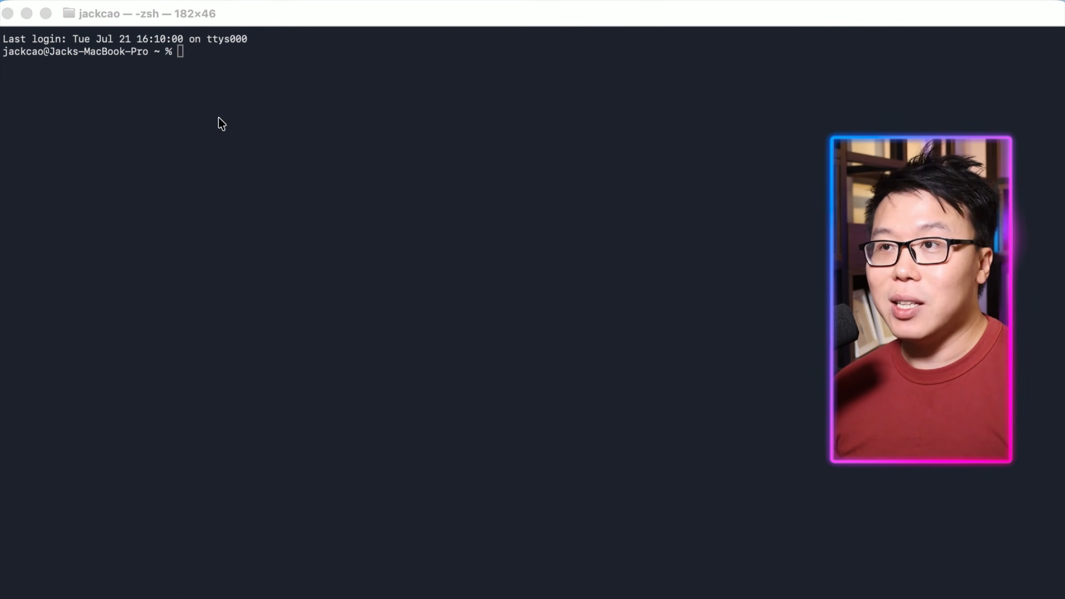
Check where uvx is installed by running which uvx and selecting the reported path.
left_click(216, 57)
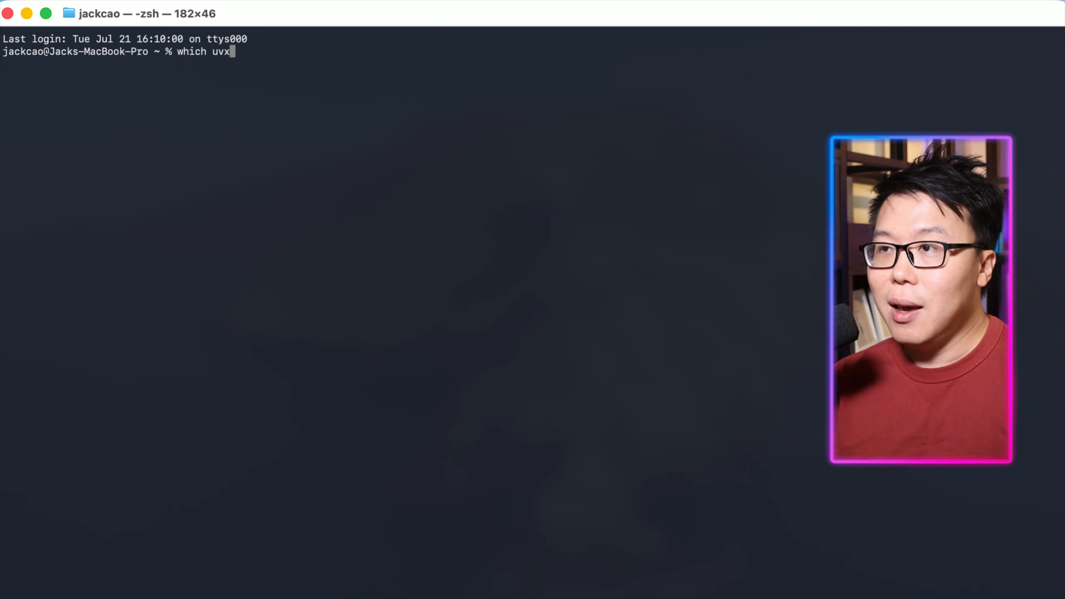
type("which uvx")
key("Return")
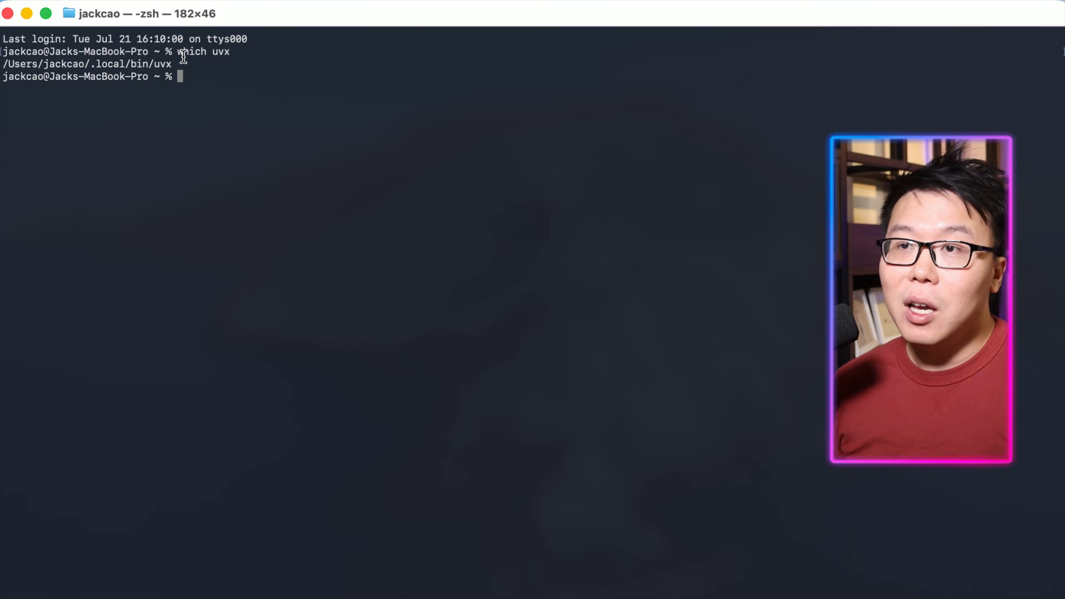
left_click_drag(157, 66, 23, 70)
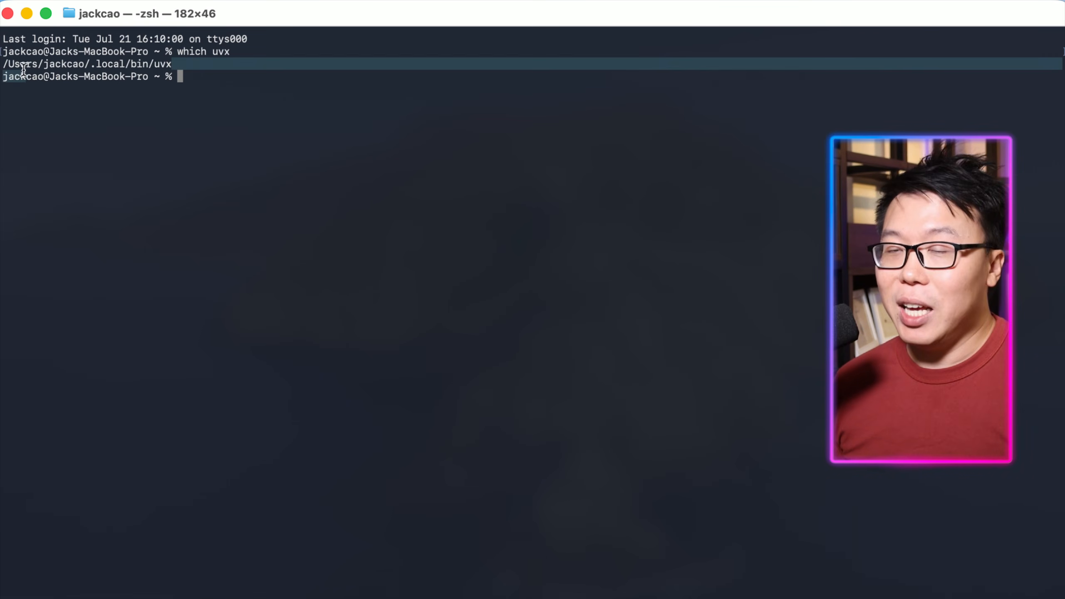
left_click(53, 82)
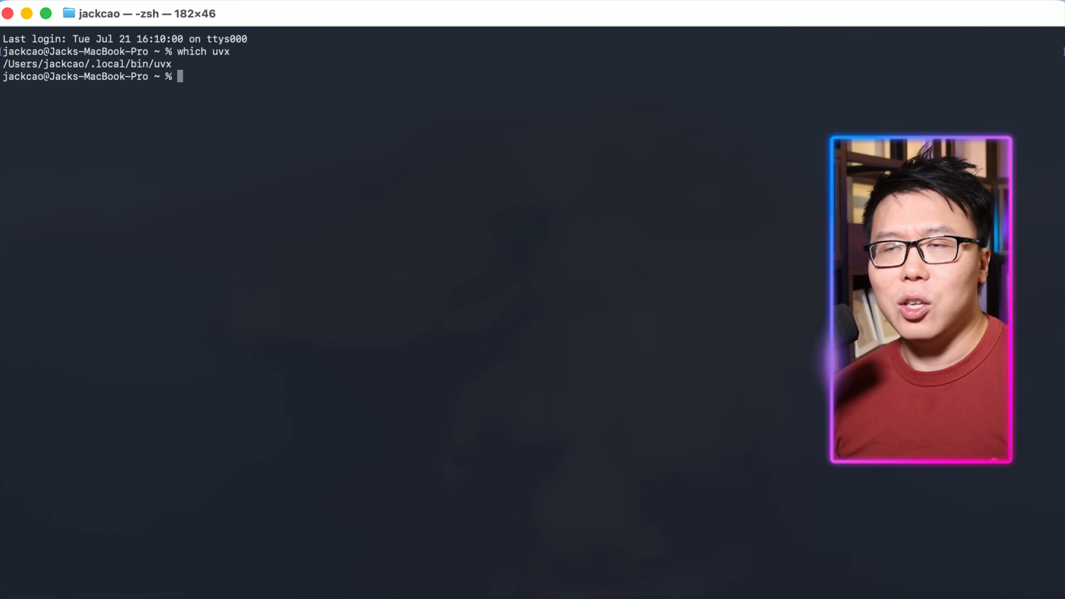
key("super+Tab")
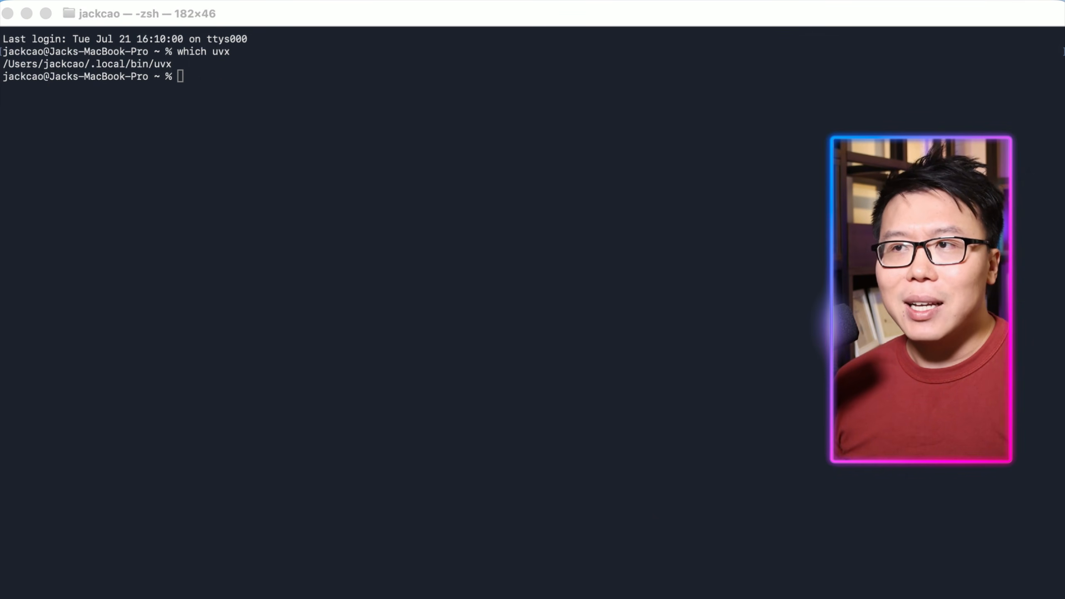
left_click(202, 91)
type("curl -LsSf https://astral.sh/uv/install.sh | sh")
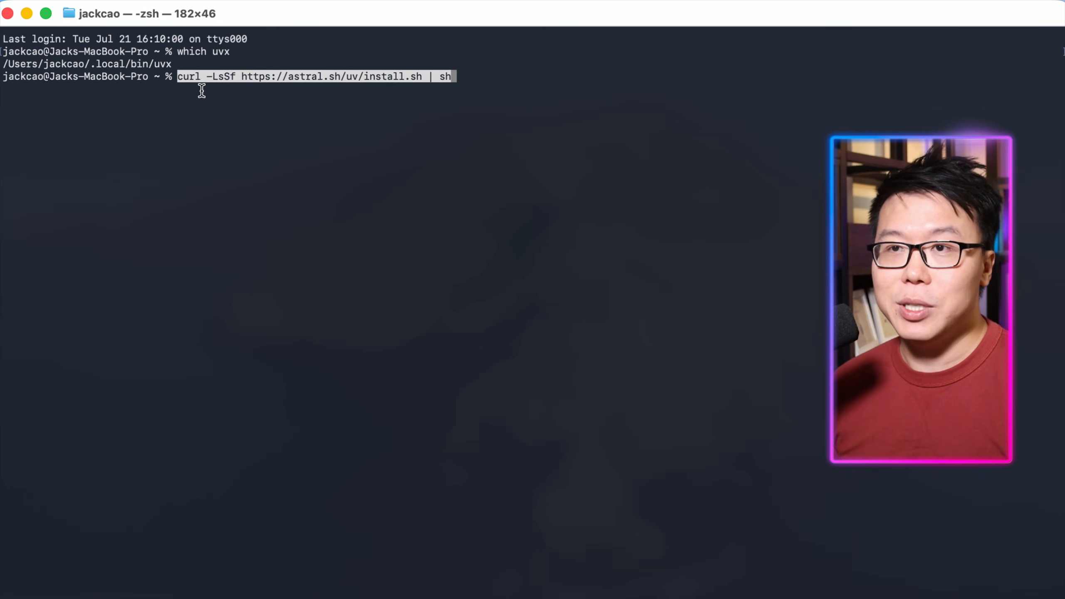
key("Return")
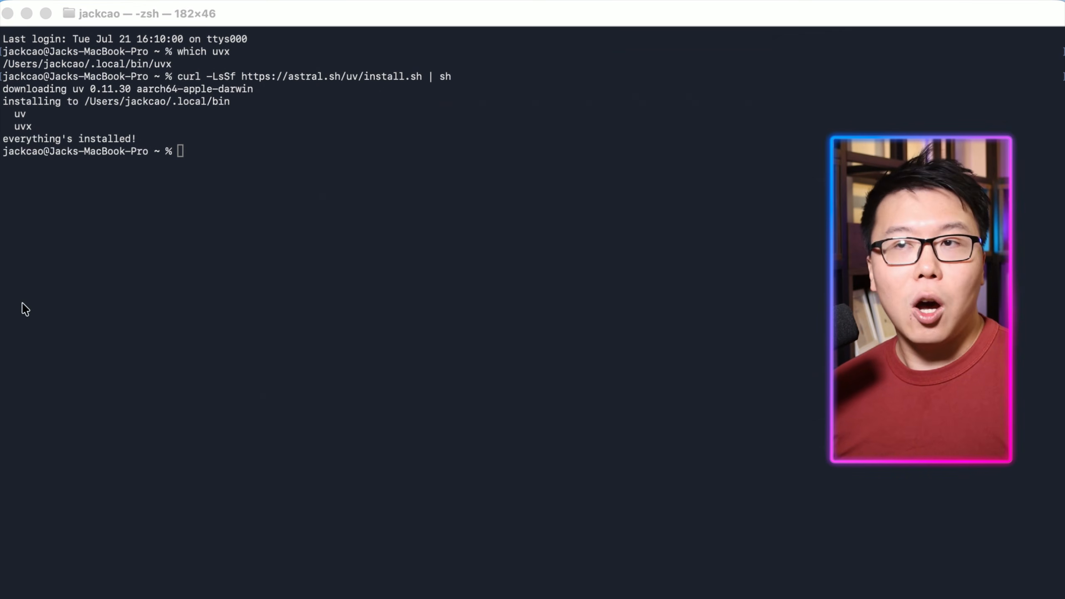
Load the uv environment into the shell by running source $HOME/.local/bin/env.
left_click(184, 152)
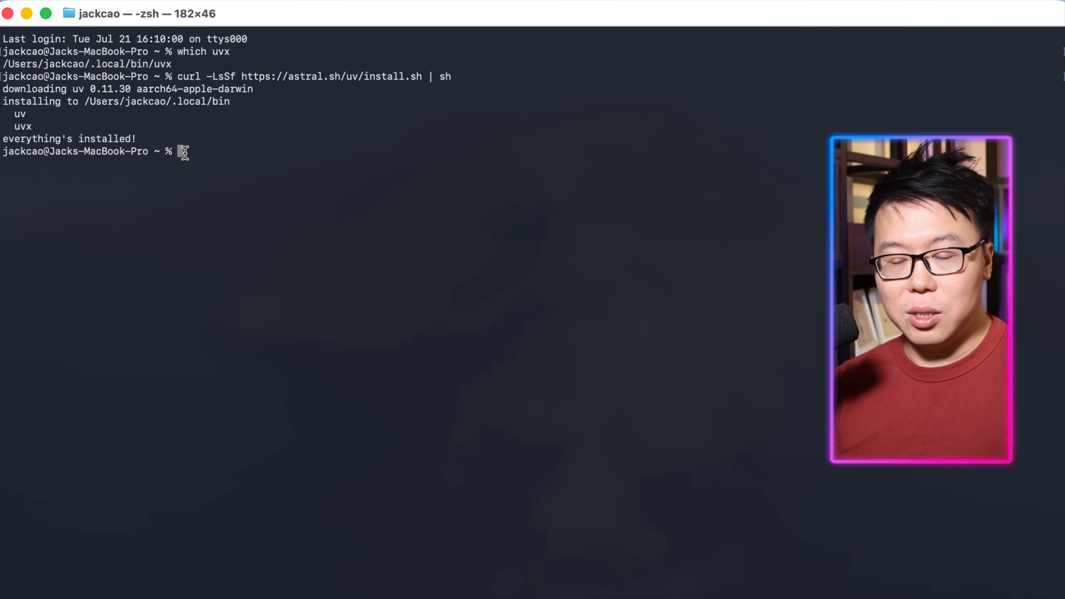
type("source $HOME/.local/bin/env")
key("Return")
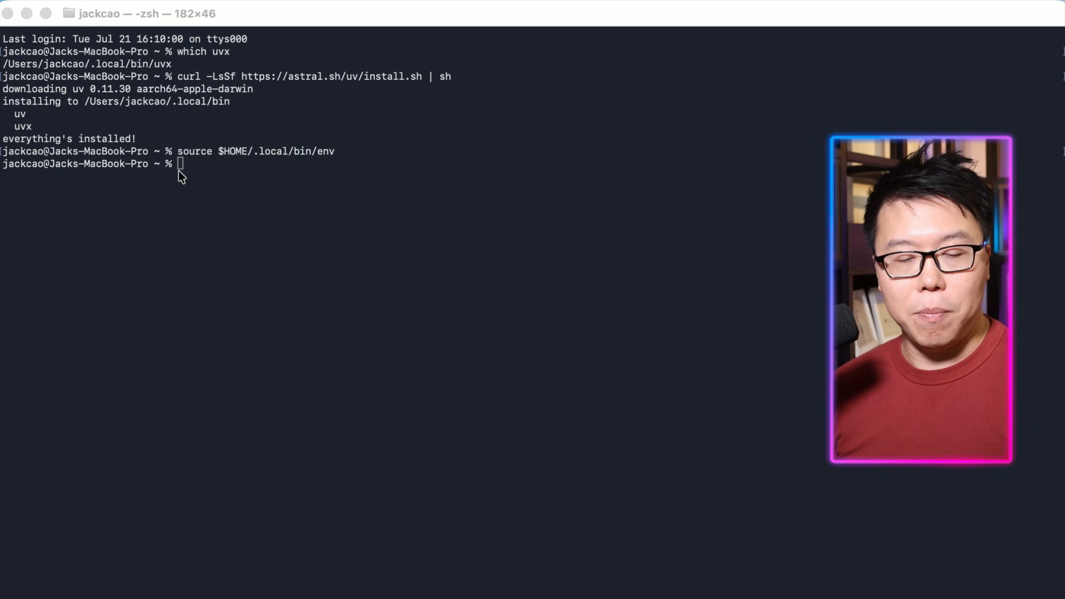
left_click(181, 176)
type("echo 'source $HOME/.local/bin/env' >> ~/.zshrc")
key("Return")
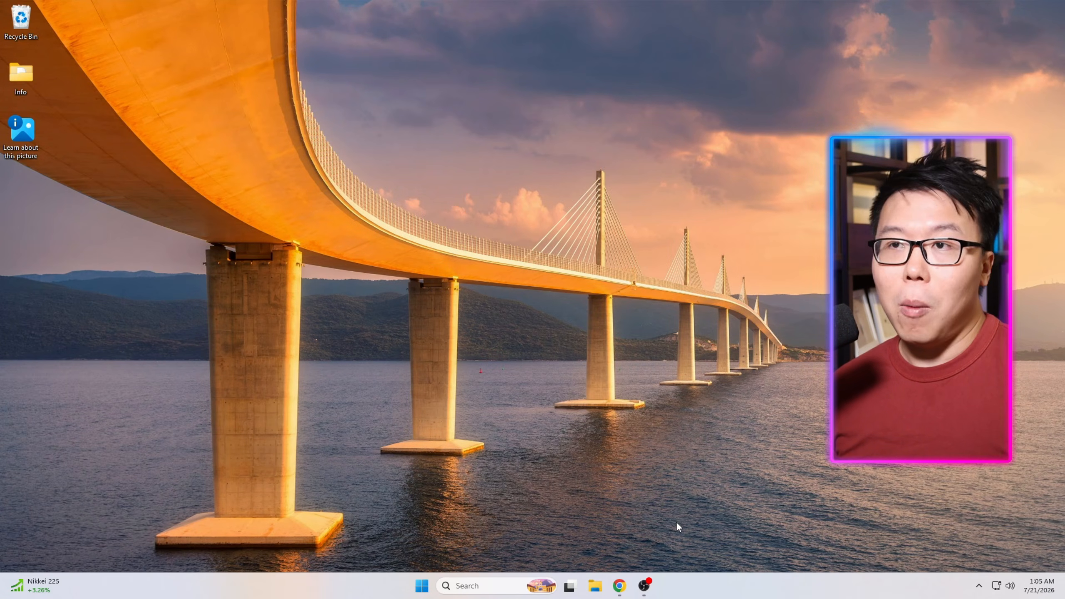
Switch to Windows, open Command Prompt through search and maximize its window.
left_click(506, 592)
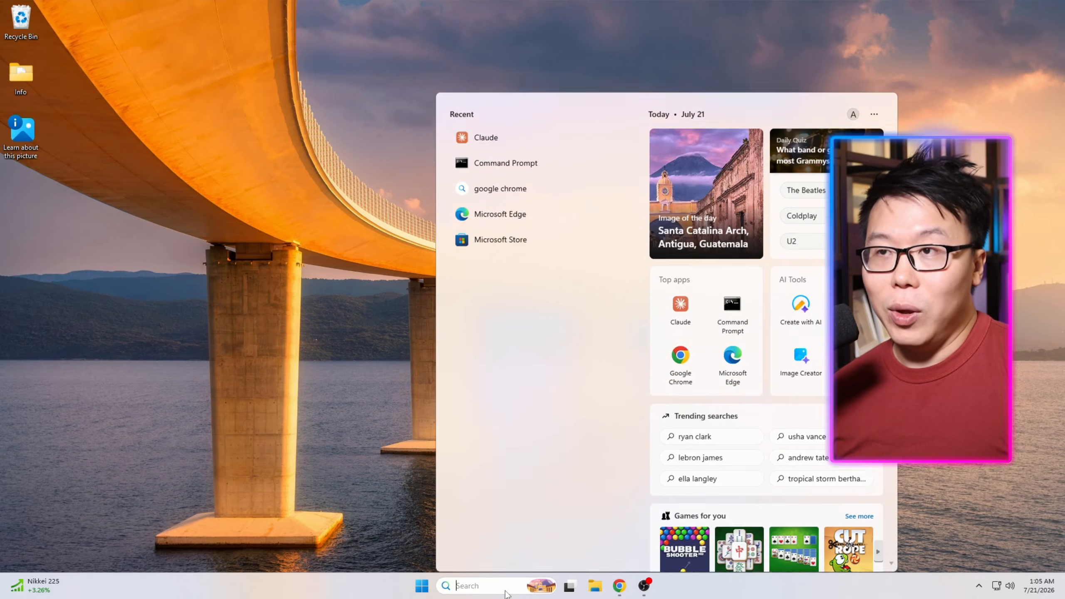
type("cmd")
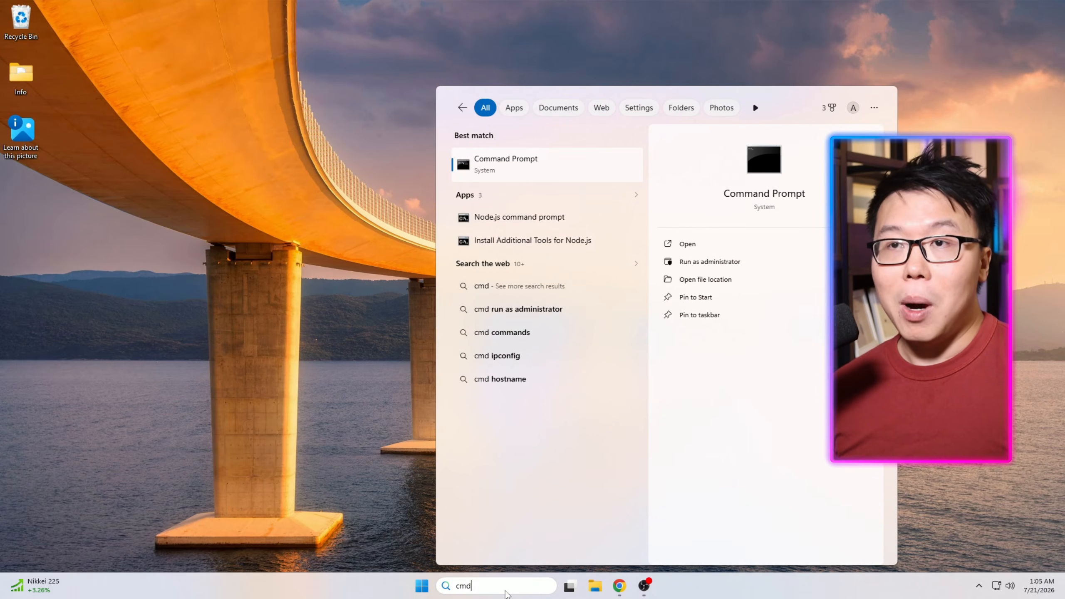
key("Return")
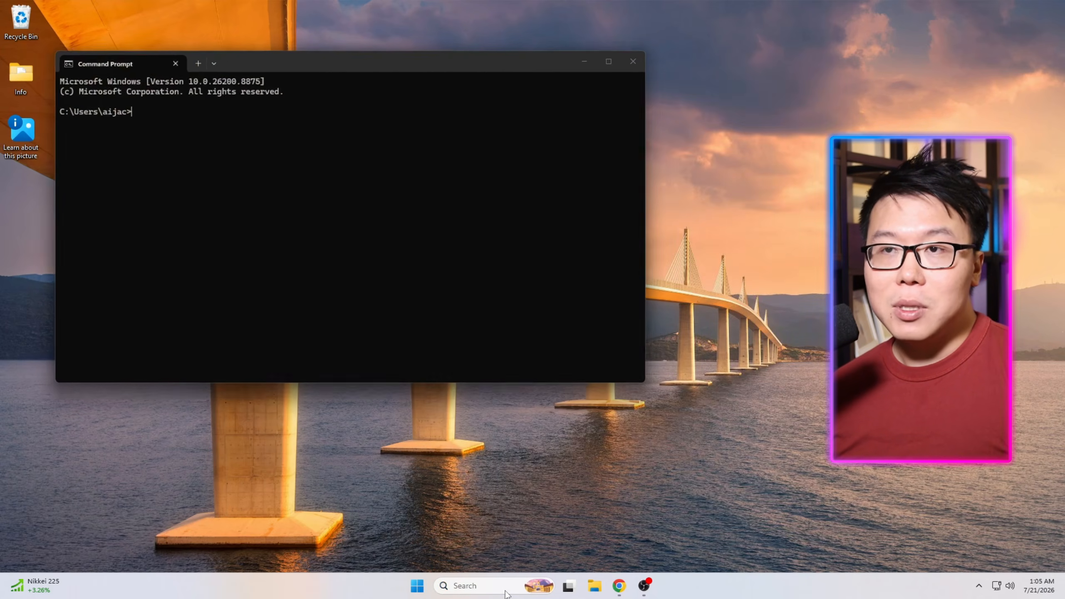
left_click(615, 55)
type("winget install astral-sh.uv")
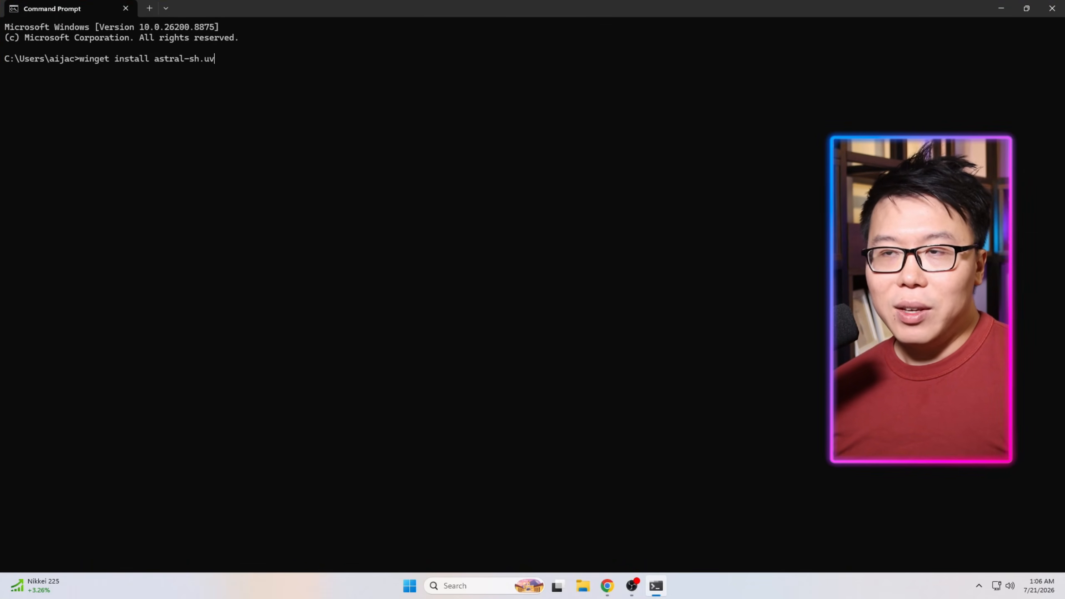
key("BackSpace")
key("BackSpace")
key("BackSpace")
key("BackSpace")
key("BackSpace")
key("BackSpace")
key("BackSpace")
key("BackSpace")
key("BackSpace")
key("BackSpace")
key("BackSpace")
key("BackSpace")
key("BackSpace")
key("BackSpace")
key("BackSpace")
key("BackSpace")
key("BackSpace")
key("BackSpace")
key("BackSpace")
key("BackSpace")
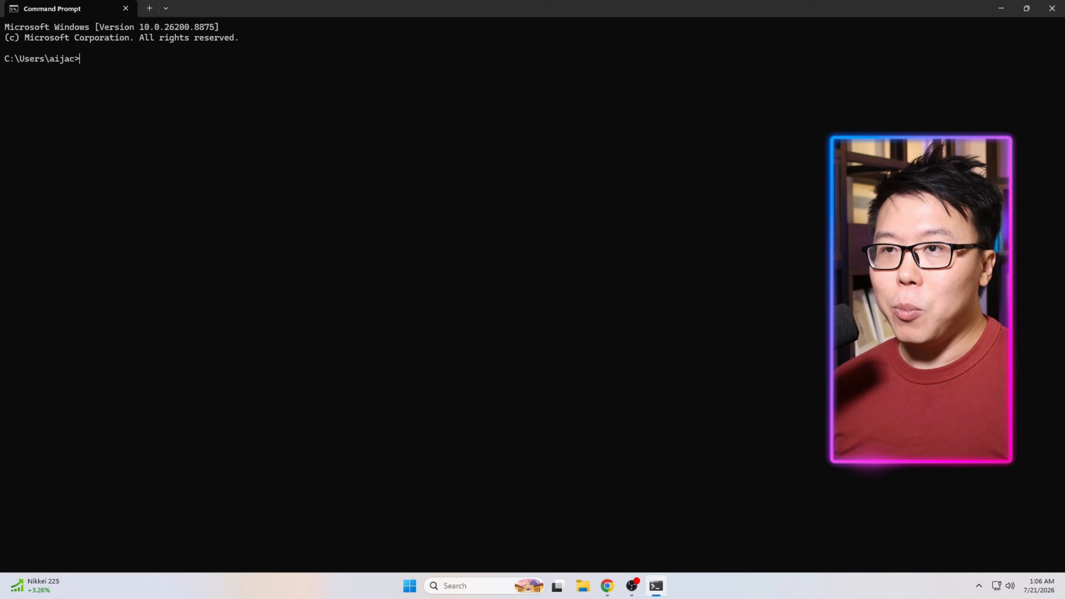
Check where uvx is installed by running where uvx and selecting the reported path.
type("where uvx")
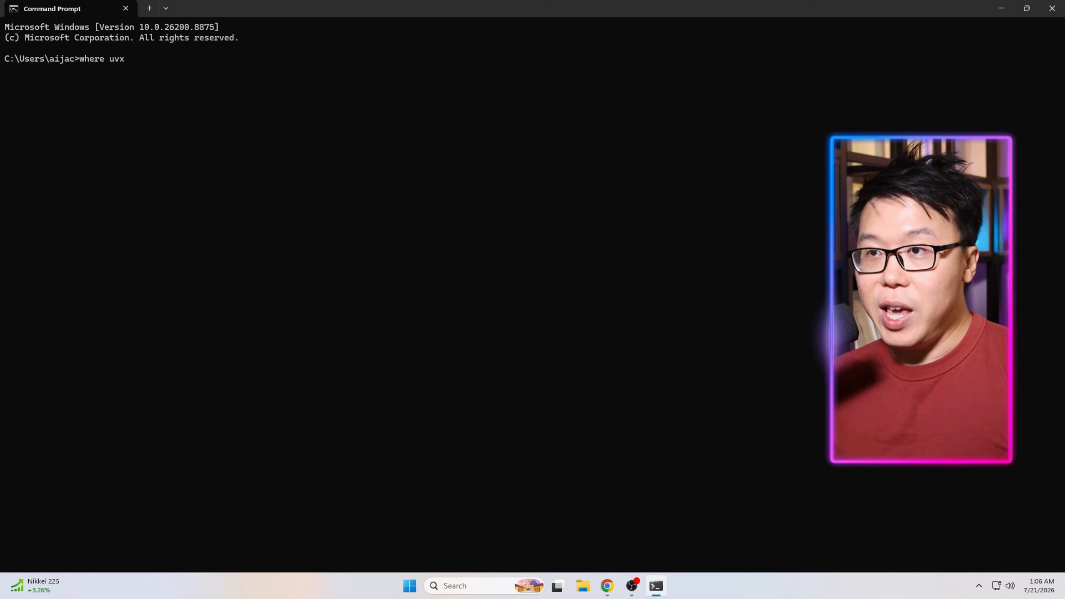
key("Return")
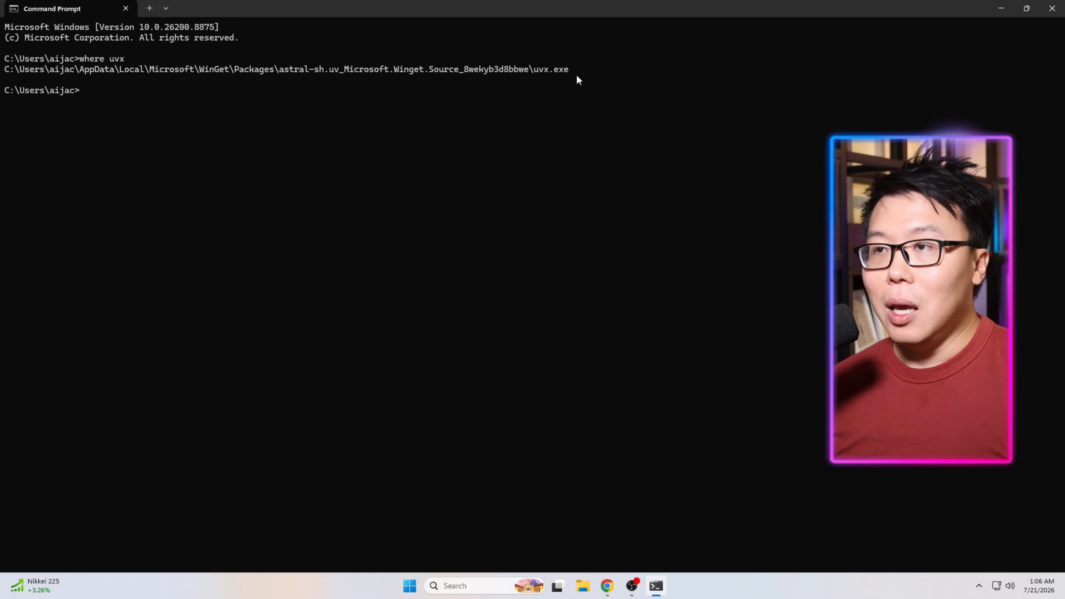
left_click_drag(576, 74, 24, 72)
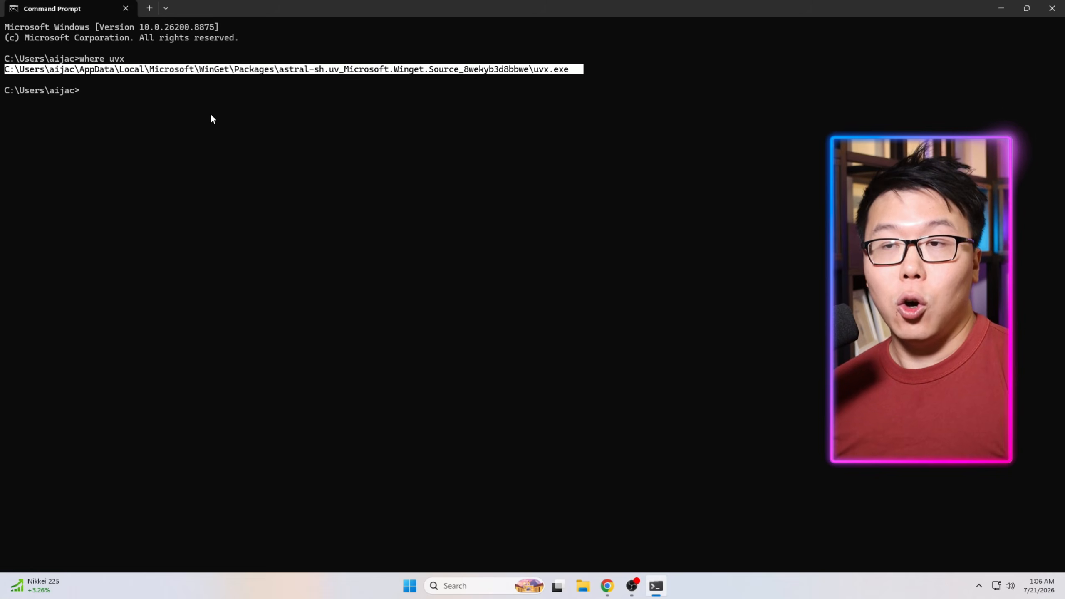
Install uv by running winget install astral-sh.uv.
left_click(121, 95)
type("winget install astral-sh.uv")
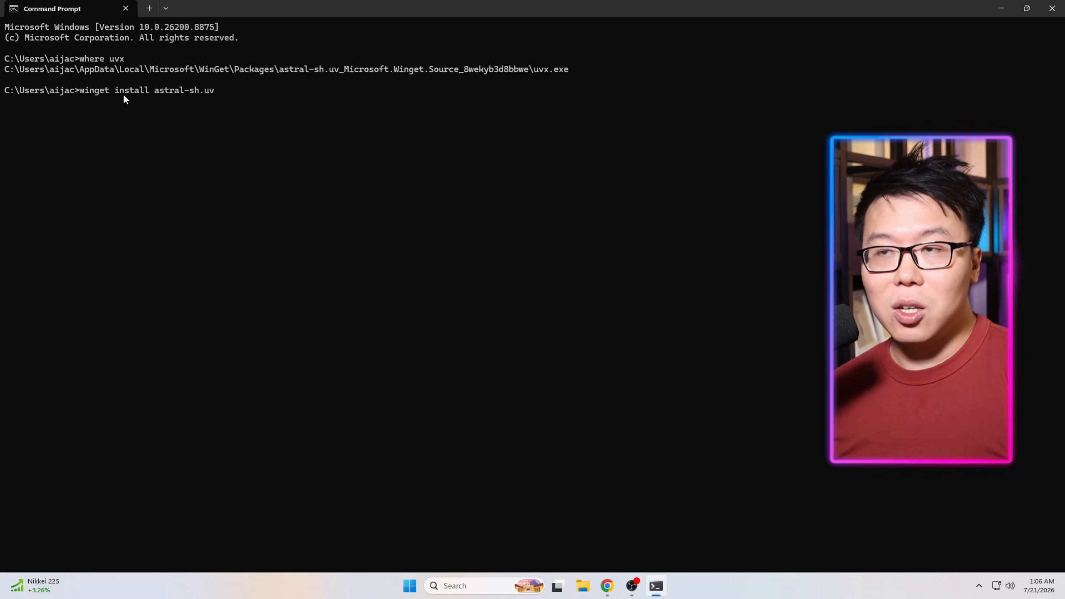
key("Return")
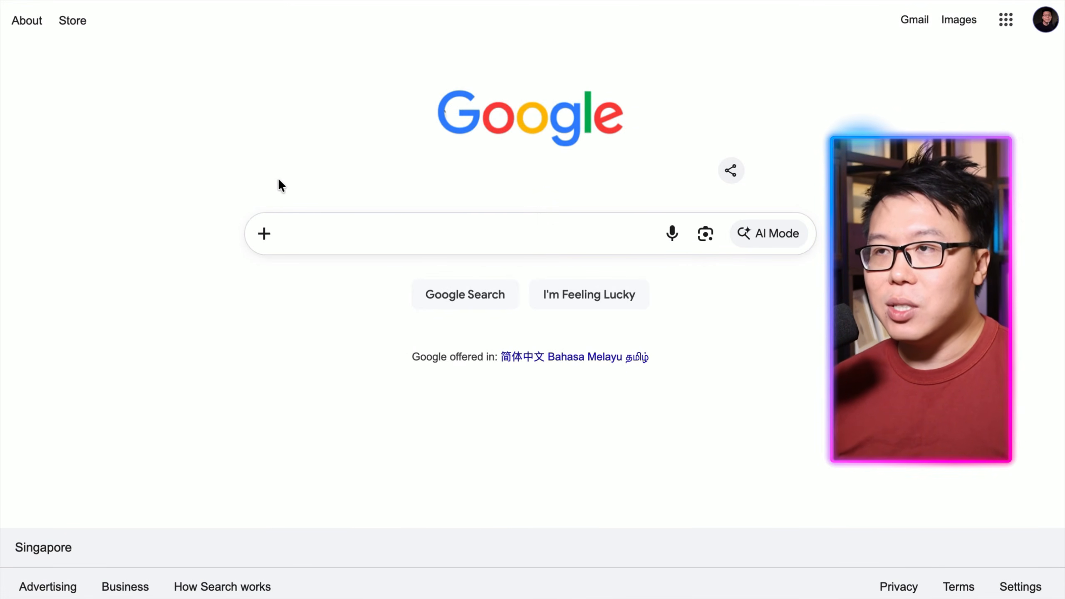
Search Google for python install and open the Download Python page on python.org.
type("python install")
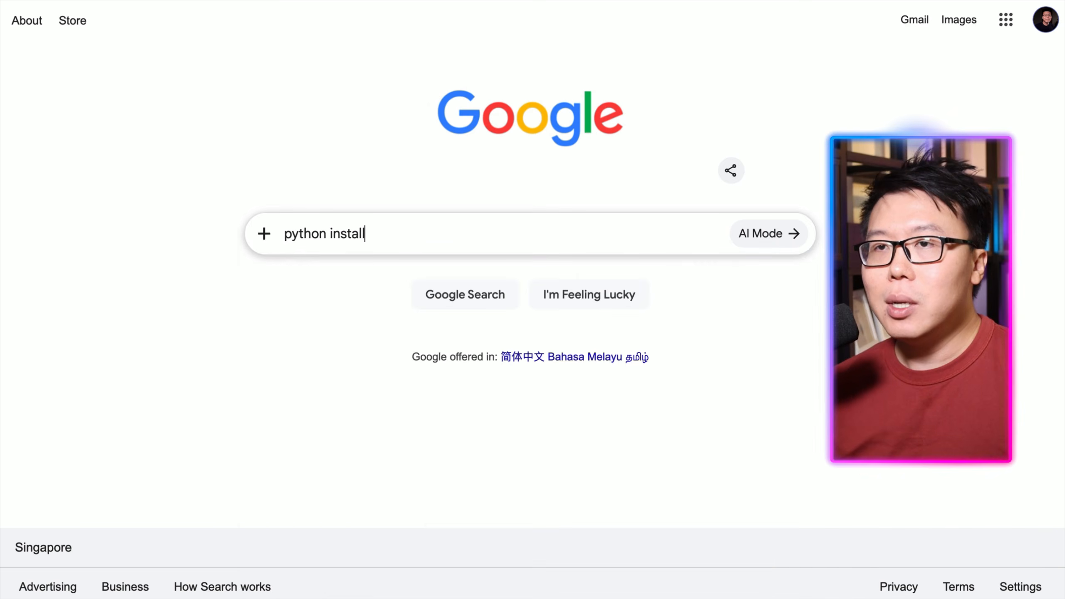
key("Return")
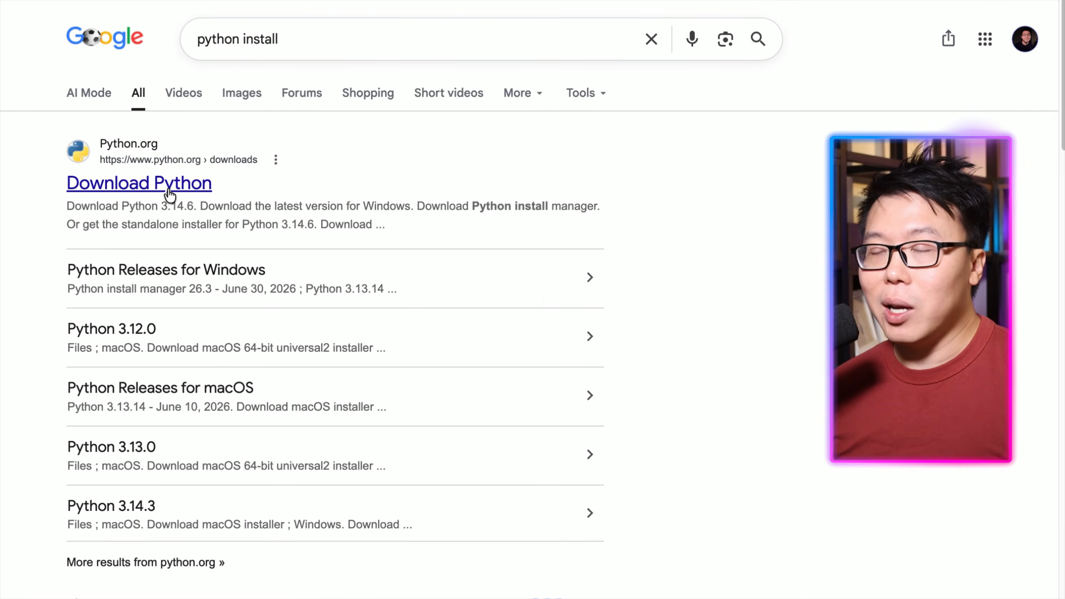
left_click(169, 190)
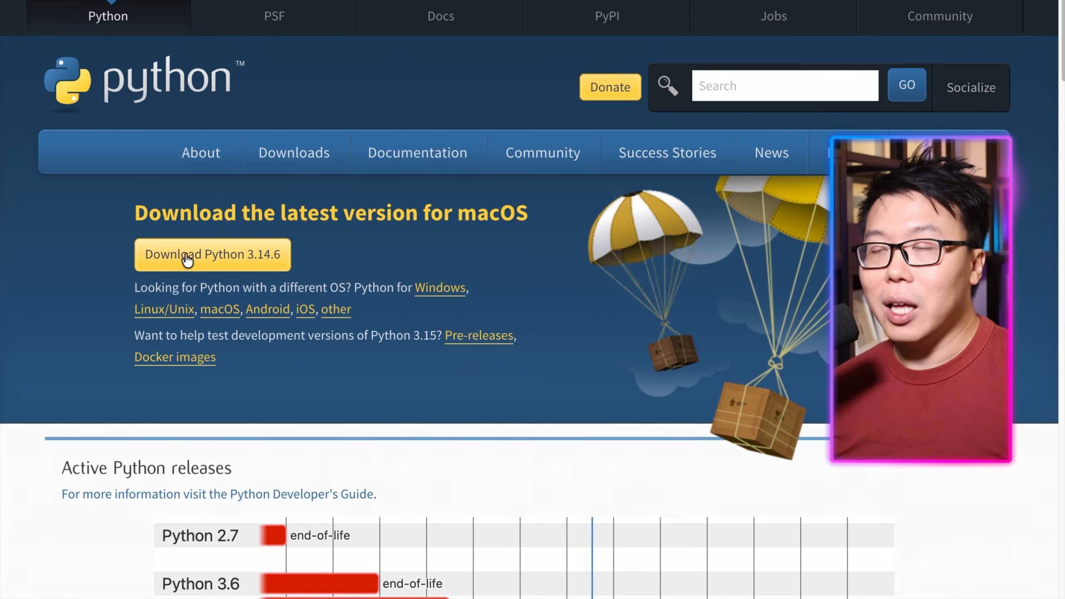
Download the Python 3.14.6 macOS installer and open the downloaded package.
left_click(188, 260)
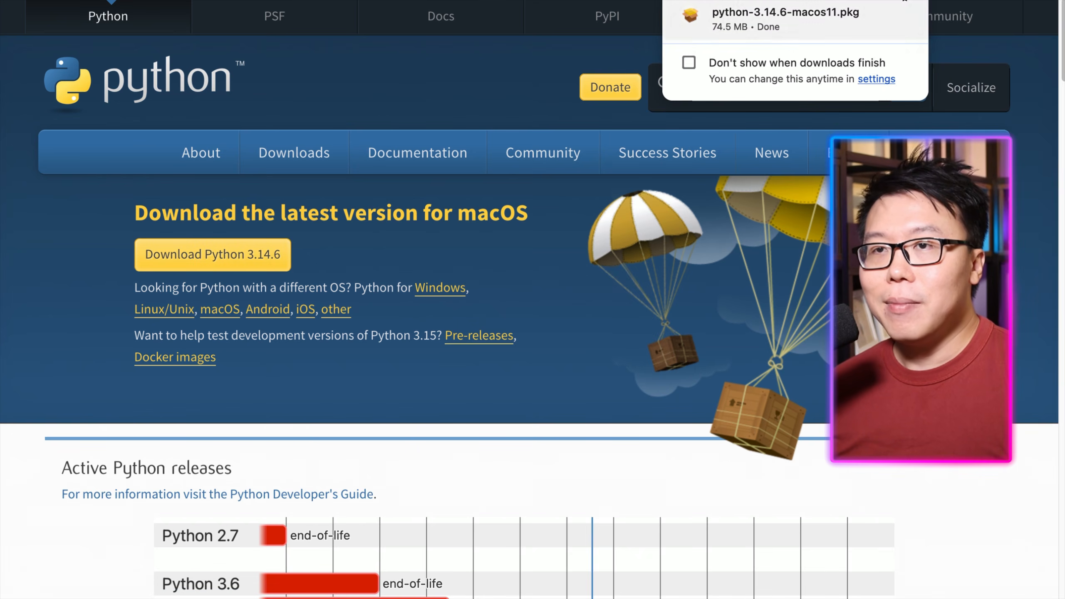
left_click(744, 12)
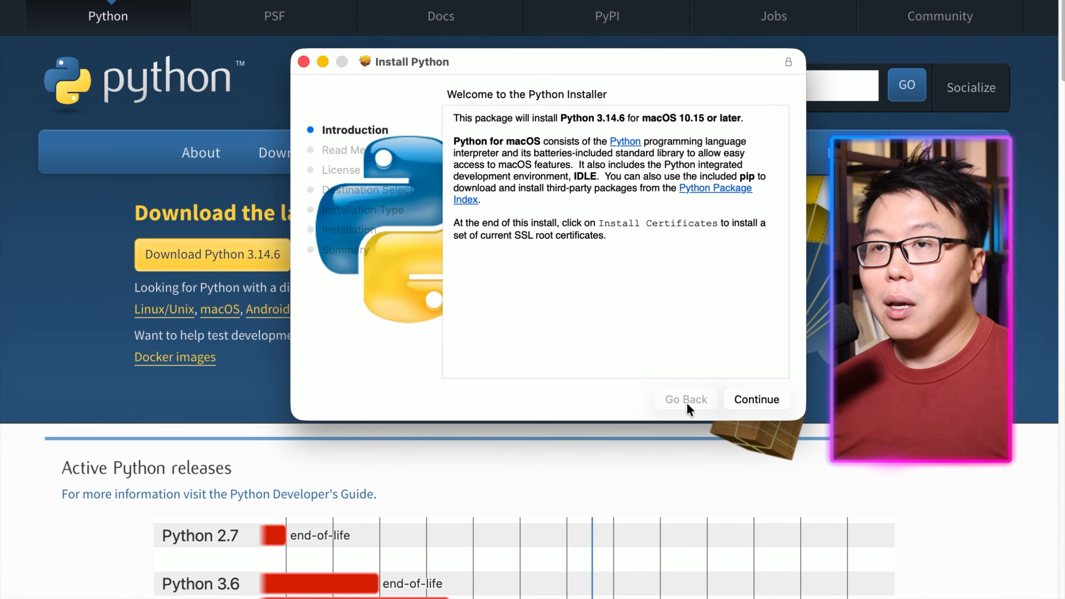
Proceed through the Python installer, agree to the license, install, then close the Finder and installer windows.
left_click(759, 400)
left_click(757, 401)
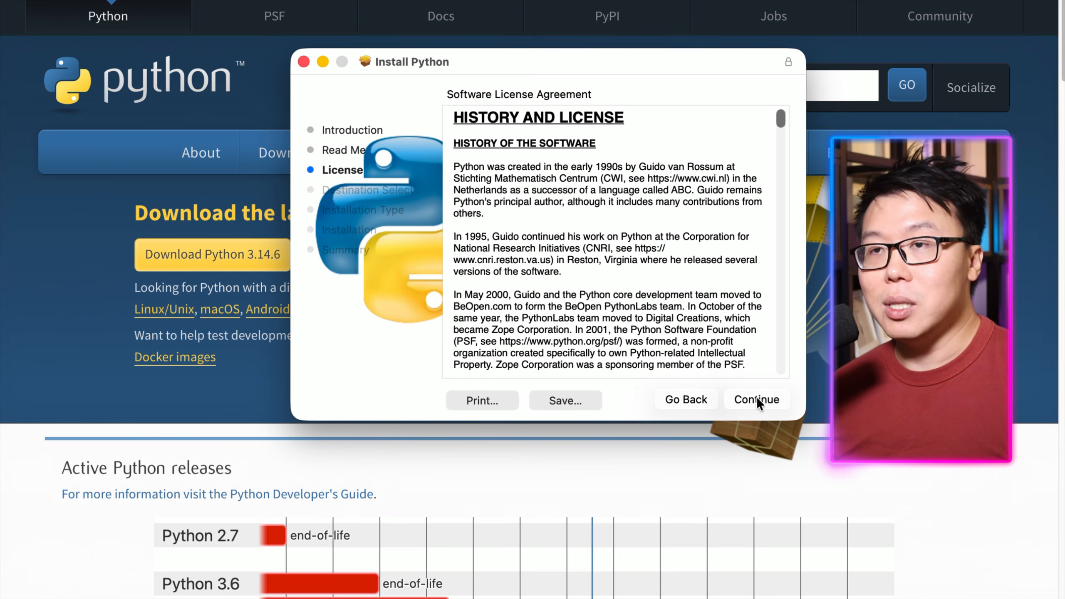
left_click(746, 400)
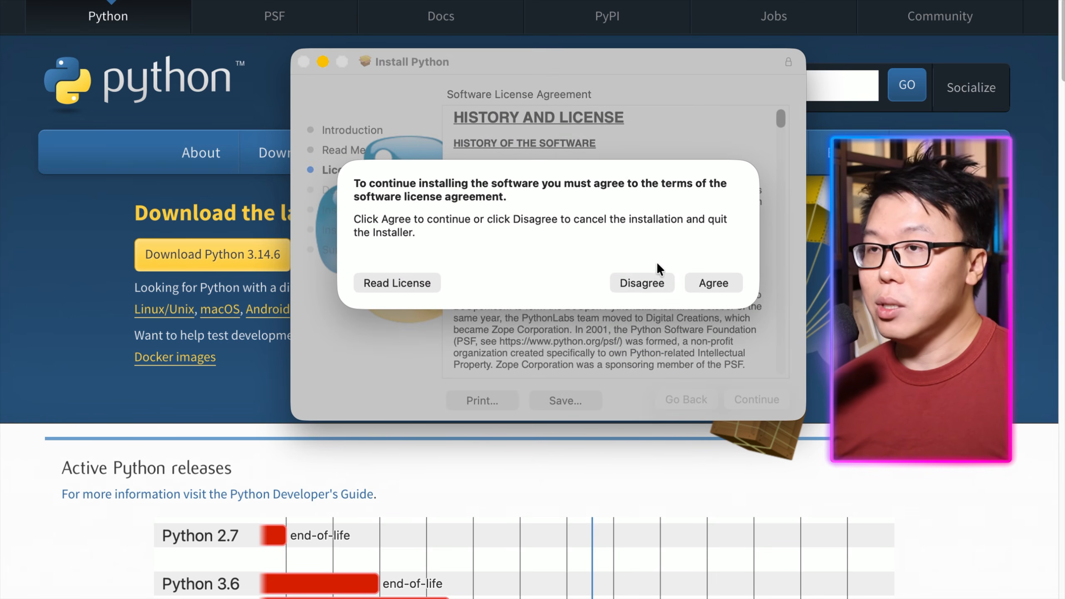
left_click(706, 282)
left_click(749, 397)
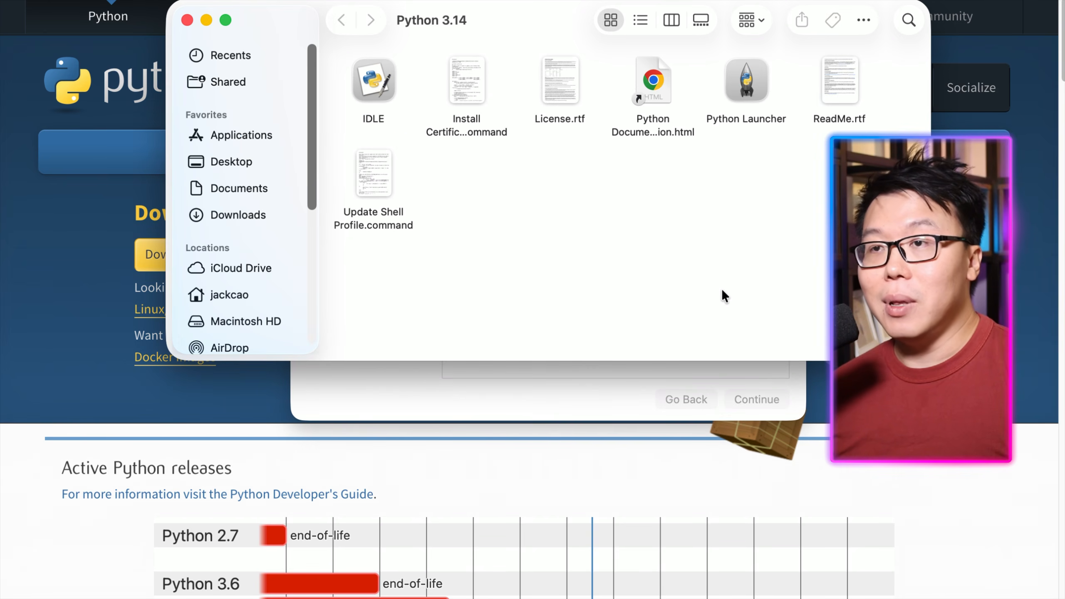
left_click(187, 20)
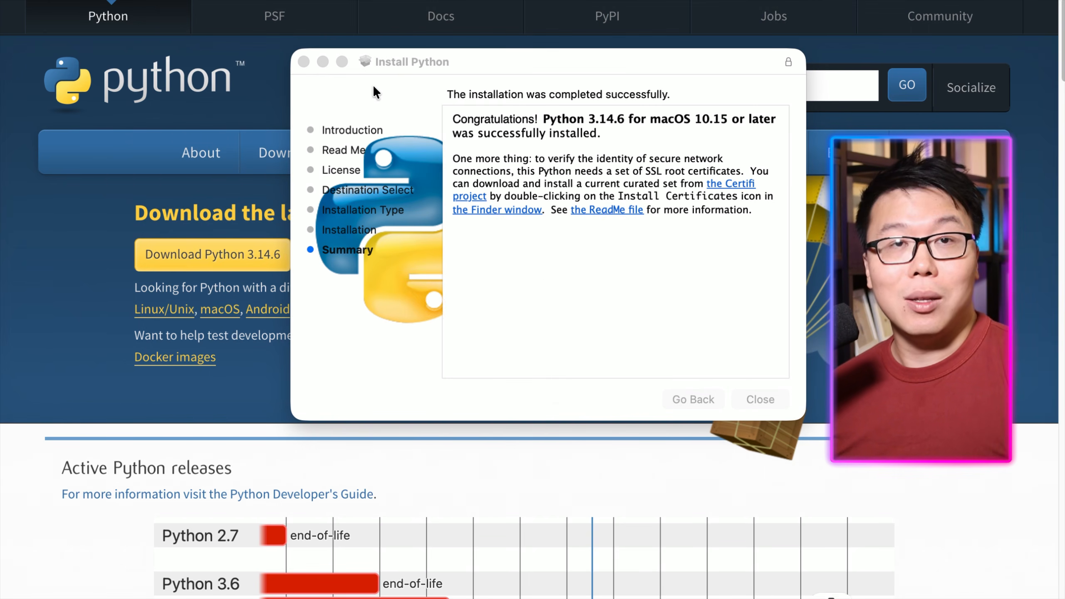
left_click(304, 61)
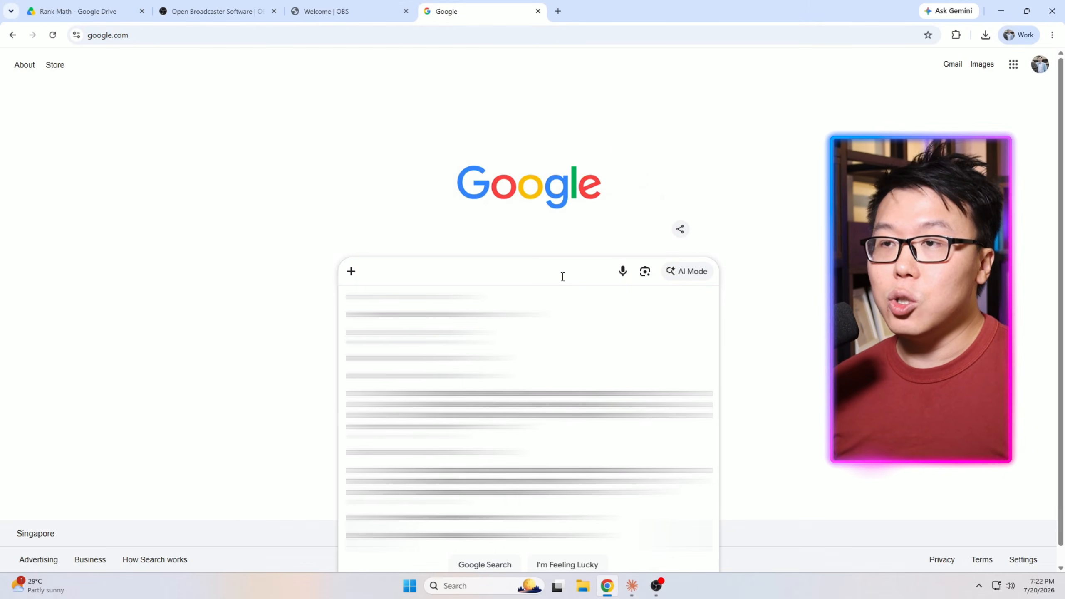
Search Google for python download and open the Download Python page on python.org.
type("p")
key("Down")
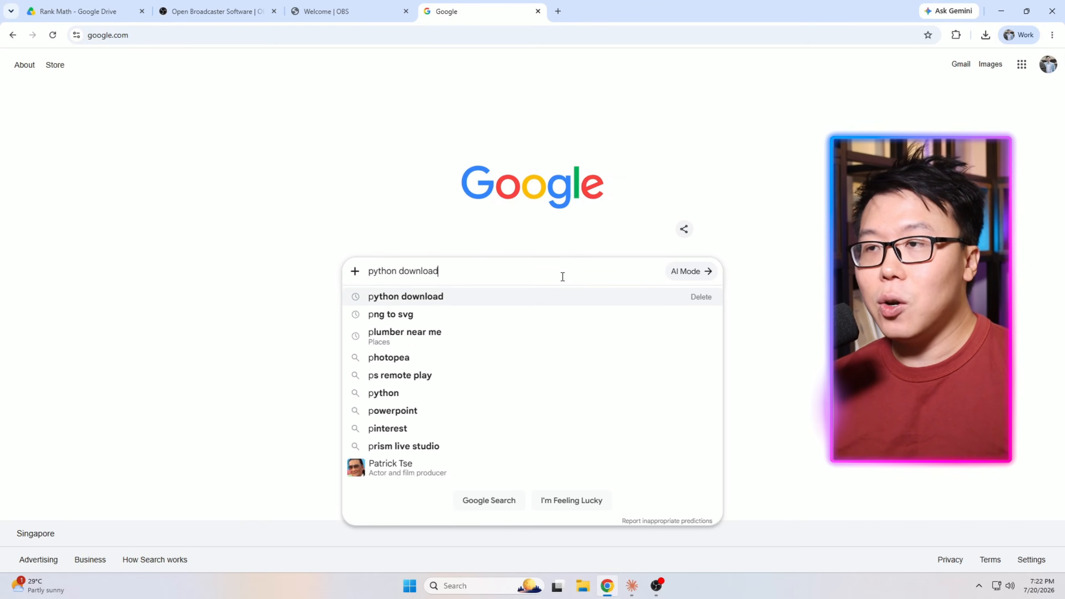
key("Return")
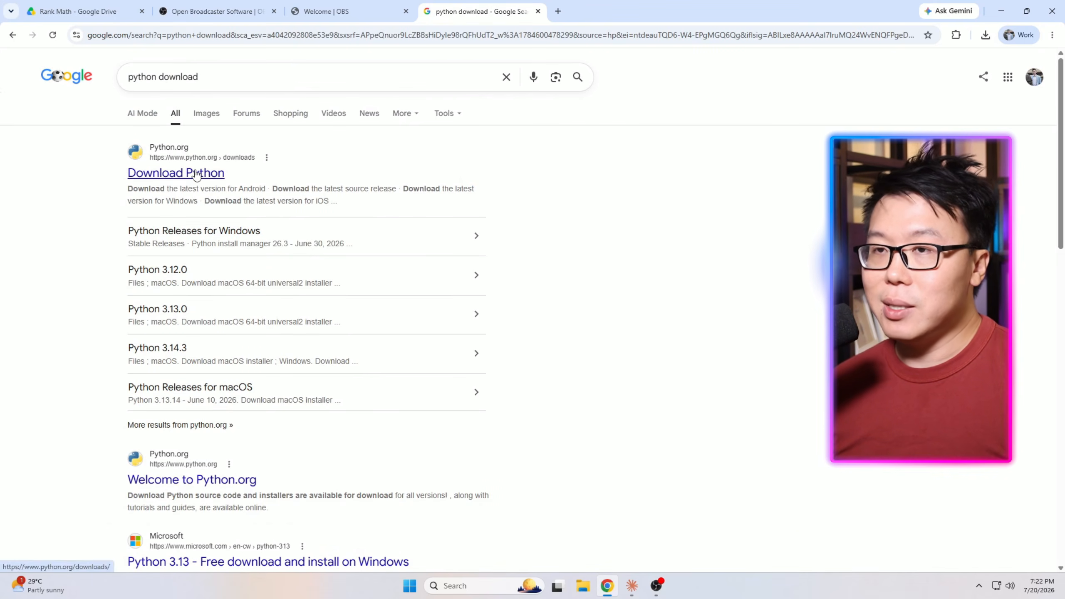
left_click(194, 169)
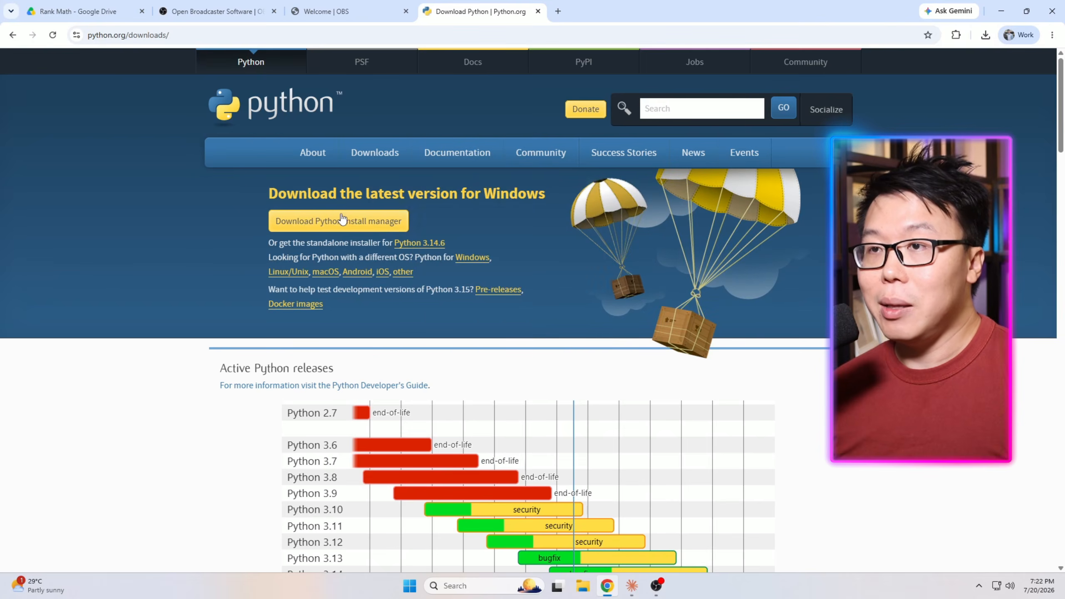
Download the Python install manager for Windows, open the downloaded package and install it.
left_click(325, 223)
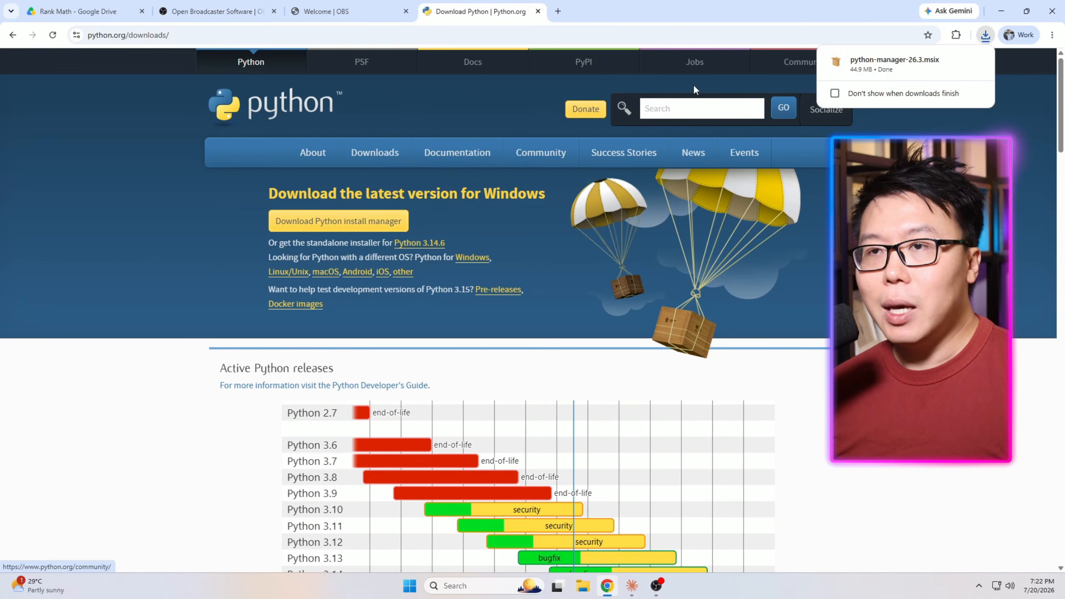
left_click(884, 62)
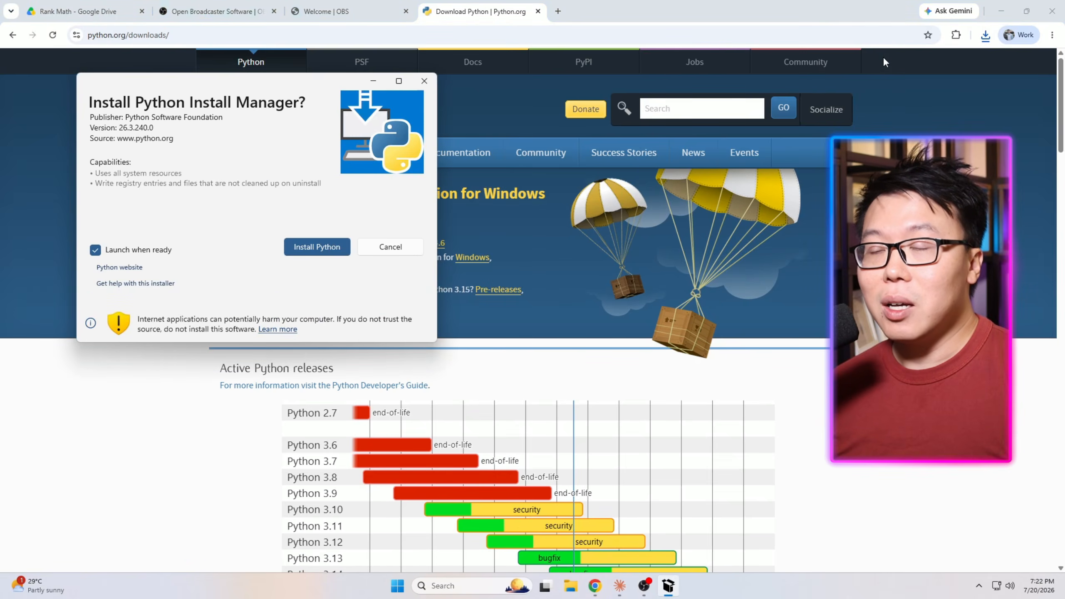
left_click(306, 252)
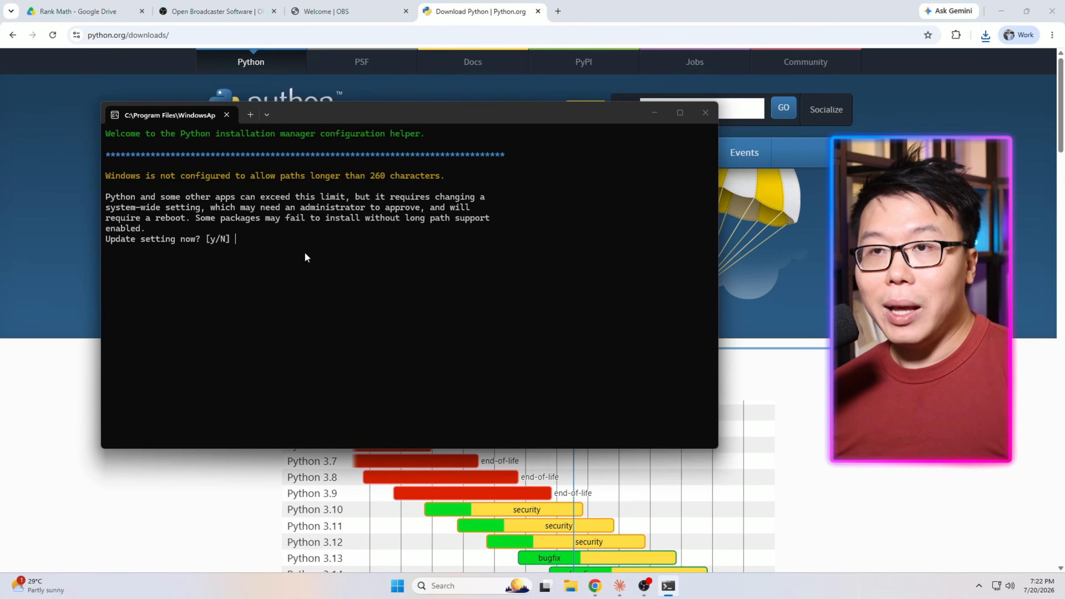
In the configuration helper, enable long paths, add the commands directory to PATH, install CPython and skip online help.
type("y")
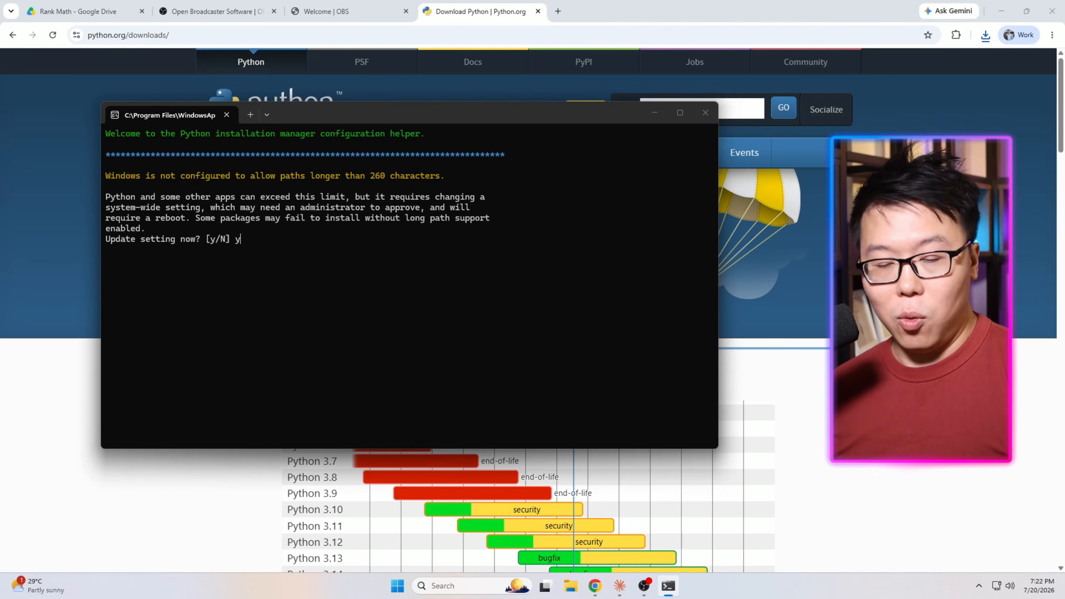
key("Return")
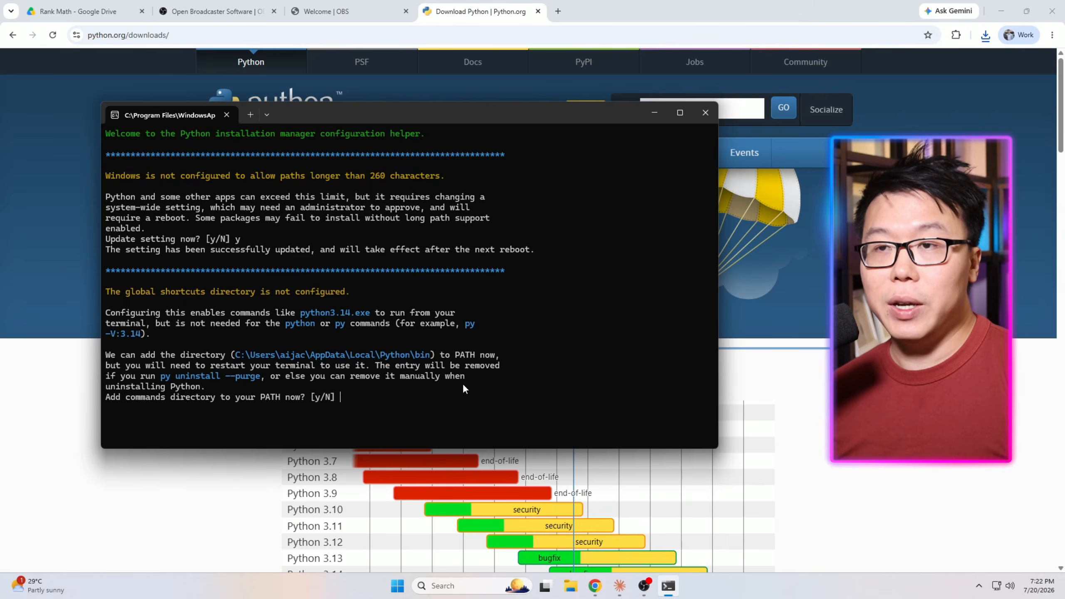
type("y")
key("Return")
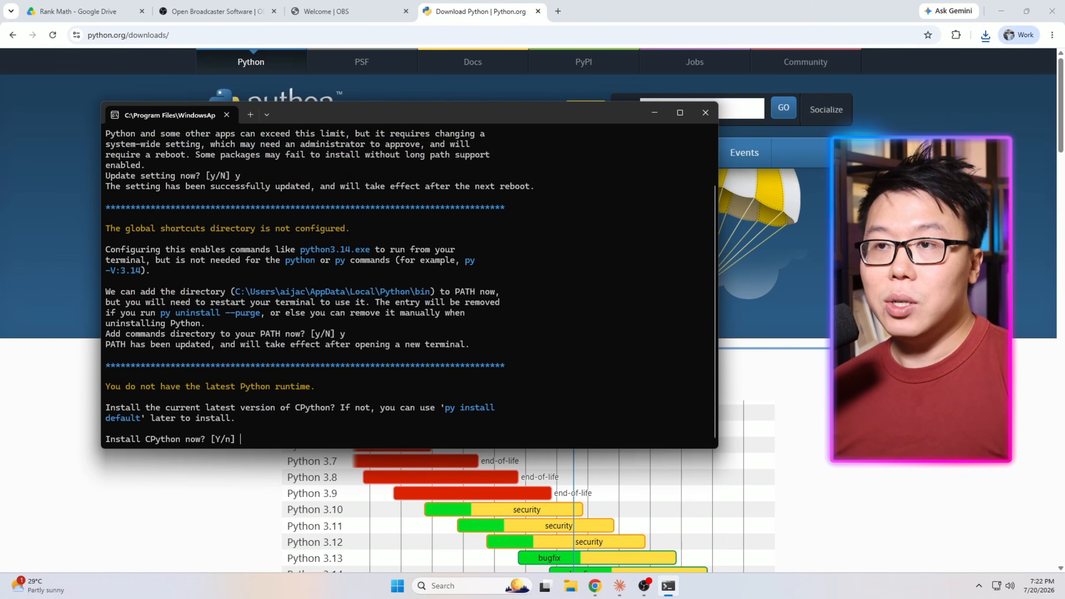
type("y")
key("Return")
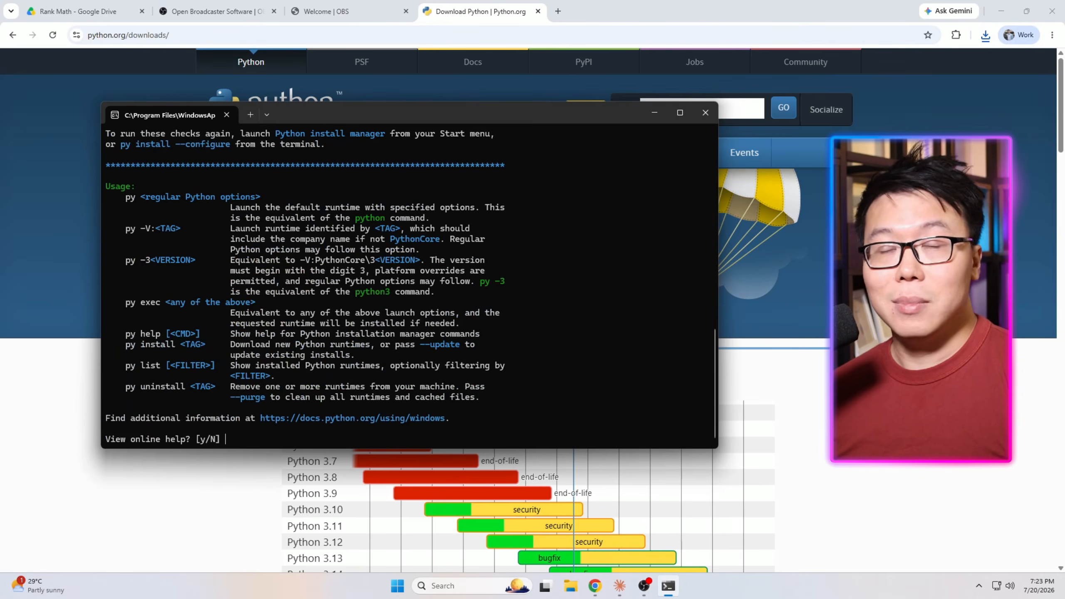
key("Return")
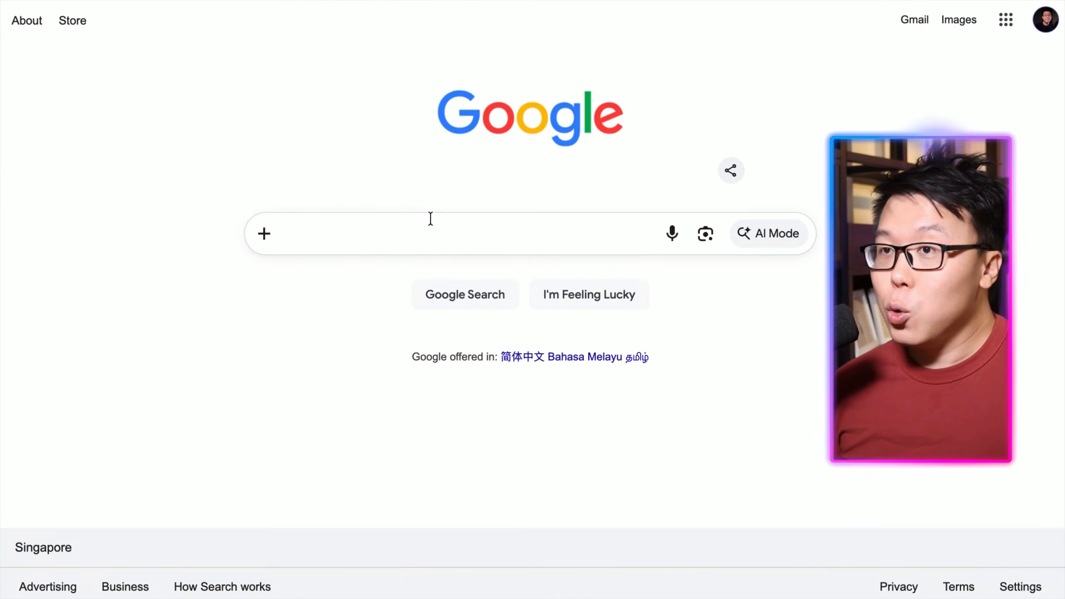
Search Google for google cloud console and open the Google Cloud Console.
left_click(430, 218)
type("google cloud console")
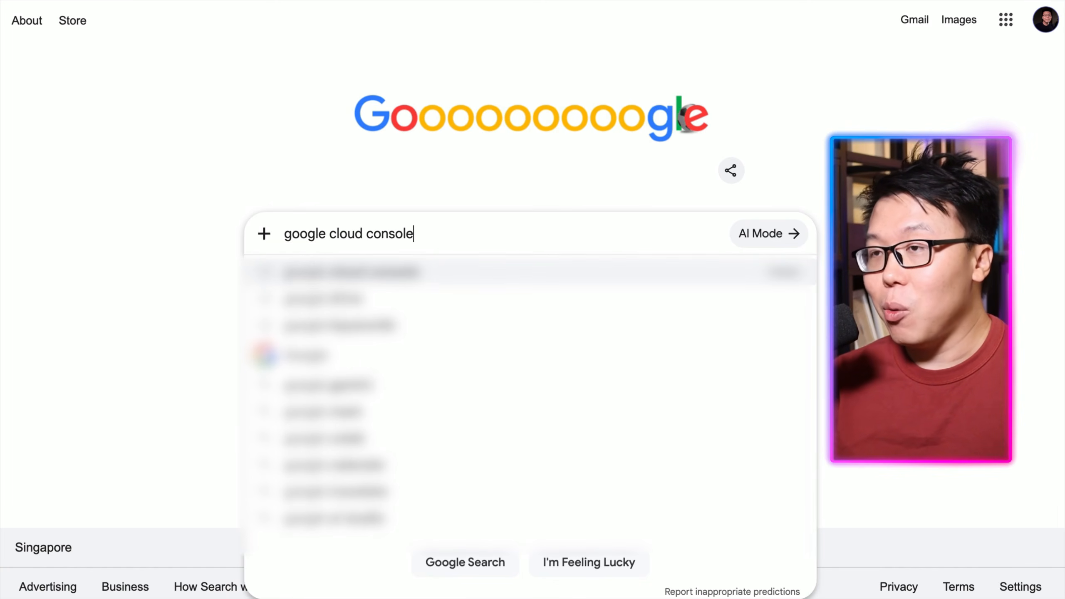
key("Return")
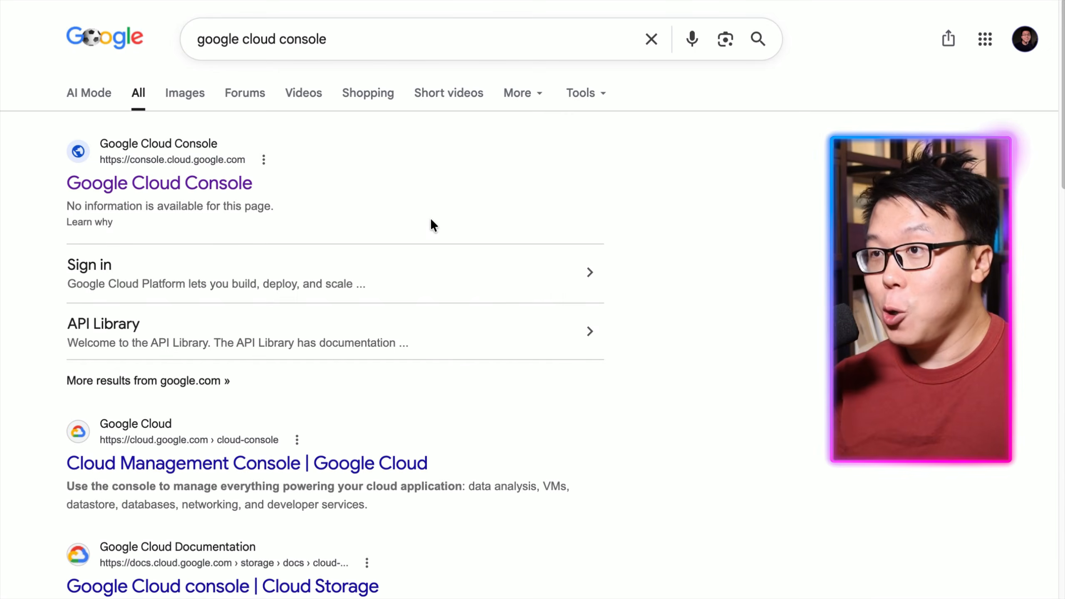
left_click(156, 188)
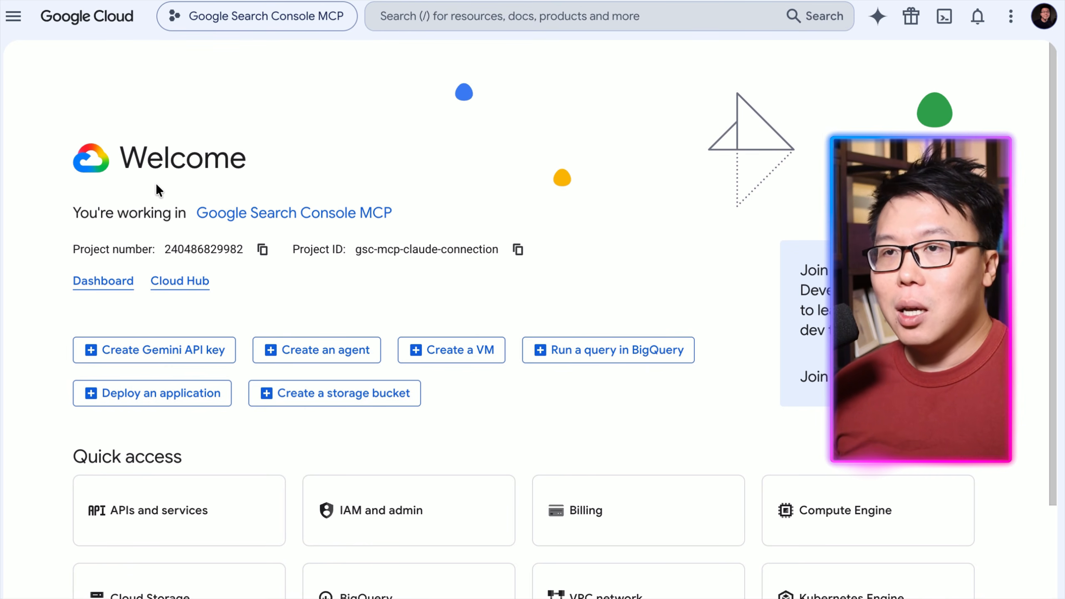
Create a new project named GA Claude Connection with ID ga-claude-connection and switch to it.
left_click(256, 20)
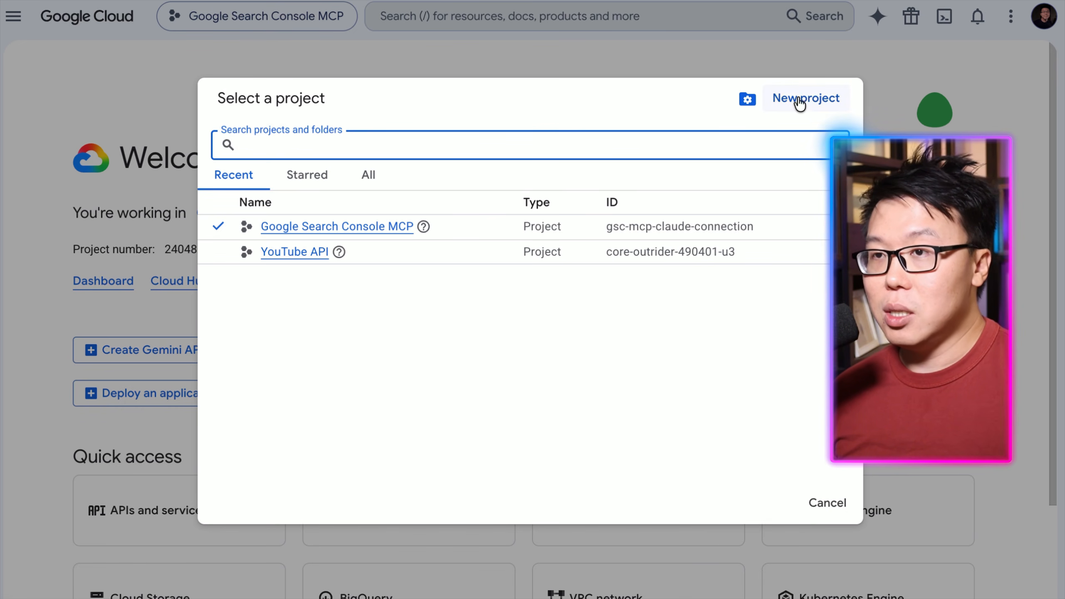
left_click(812, 100)
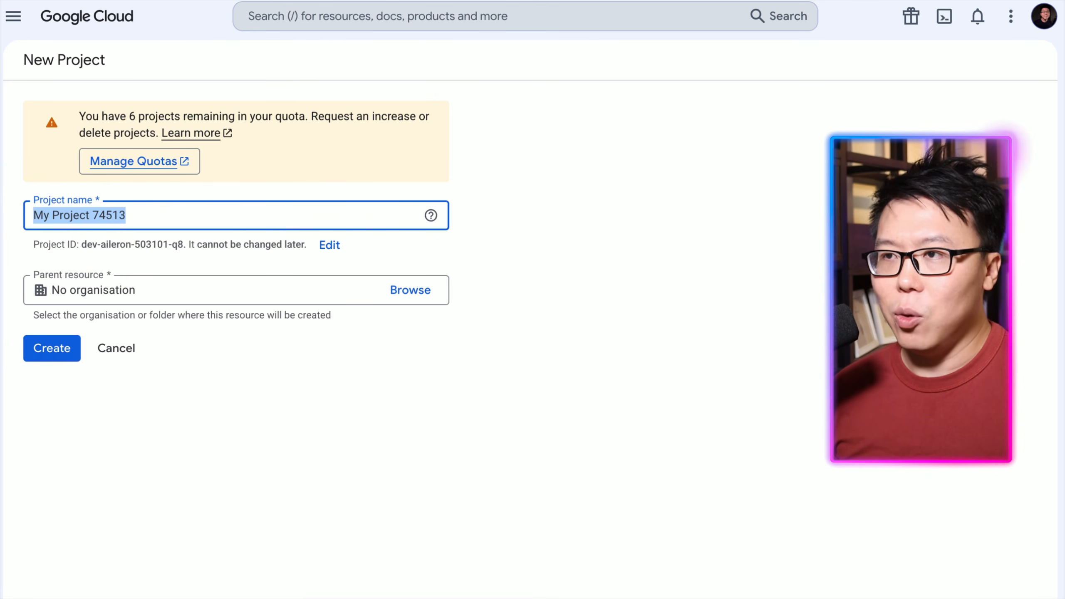
type("GA")
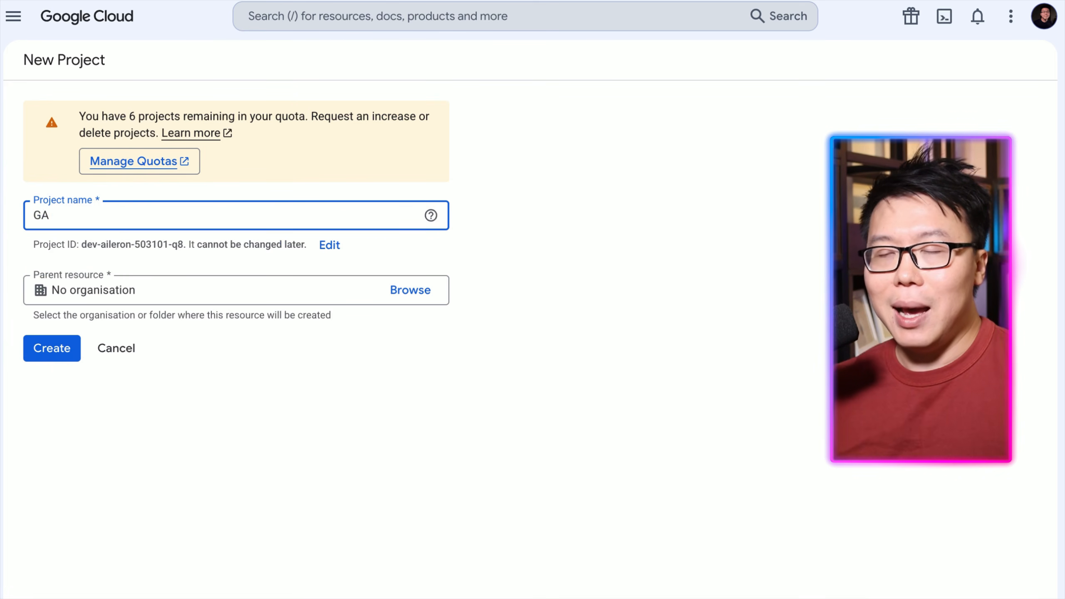
type(" Claude Connectio")
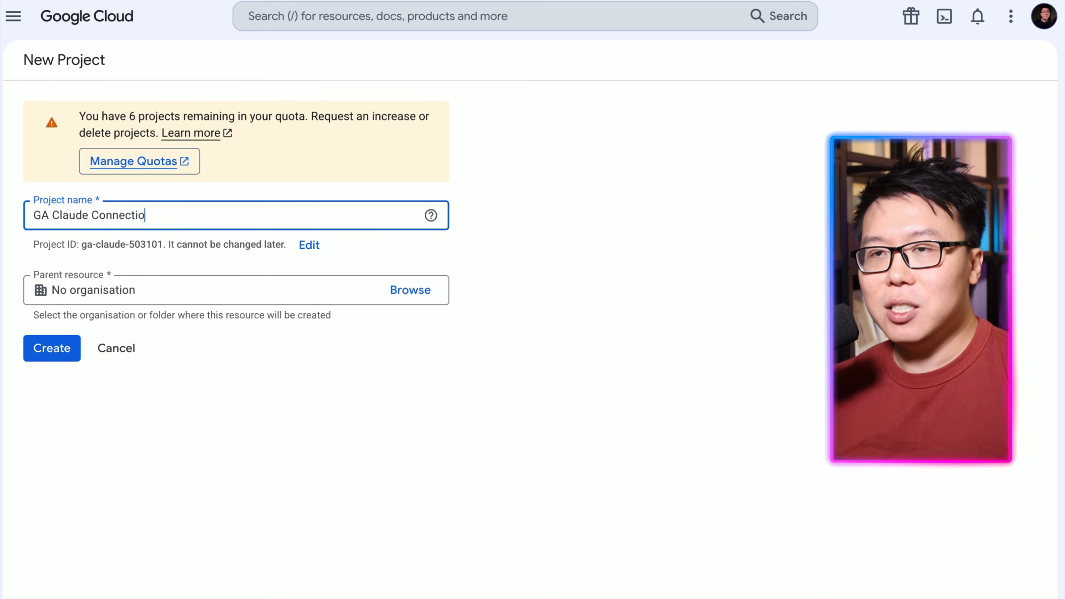
type("n")
left_click(471, 243)
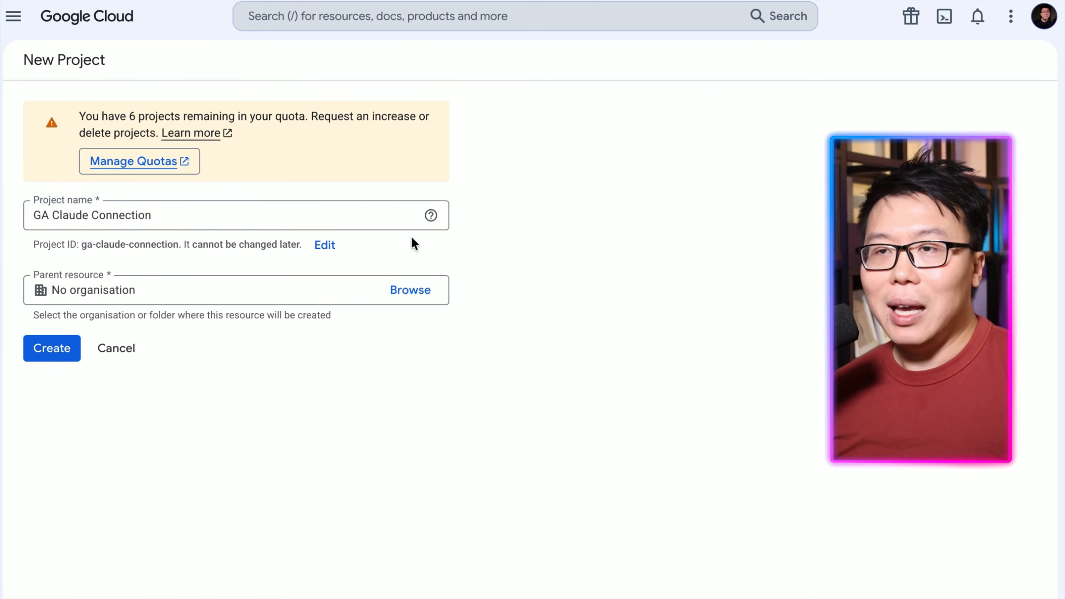
left_click(326, 246)
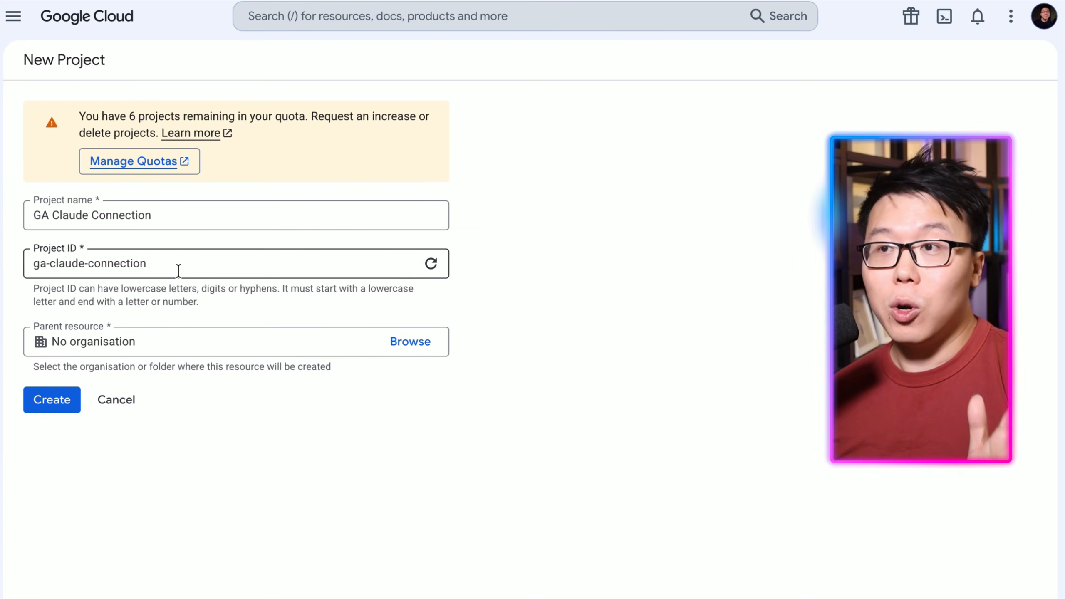
left_click_drag(178, 270, 24, 275)
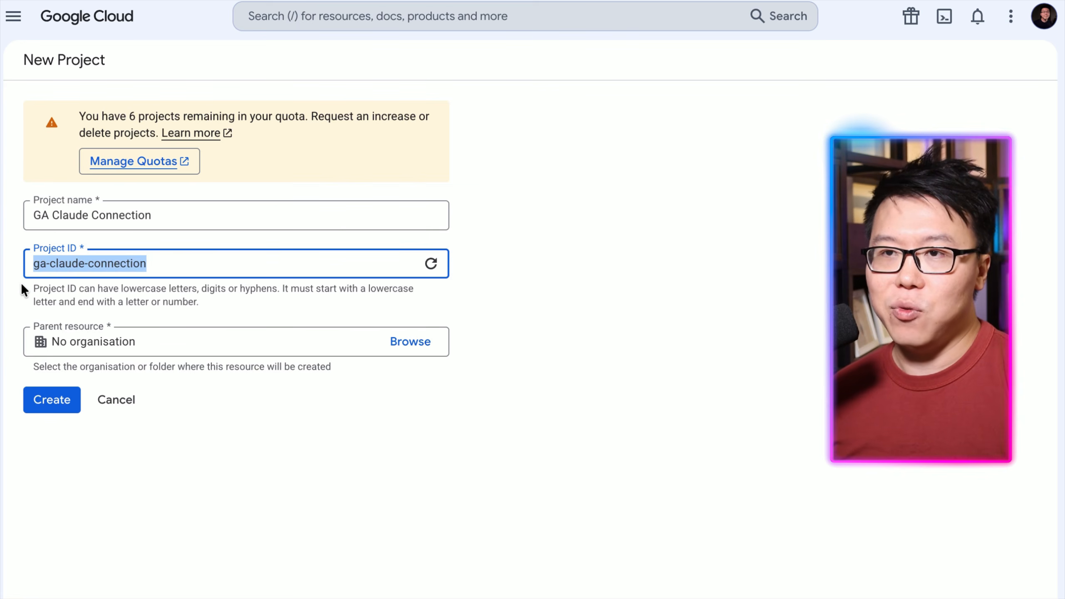
left_click(21, 284)
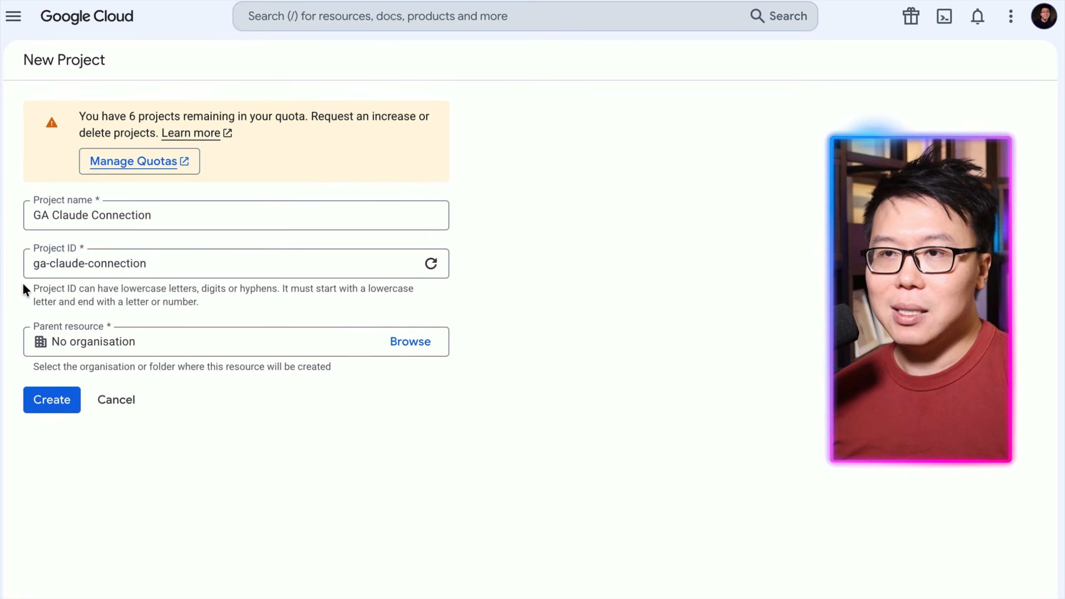
left_click(48, 409)
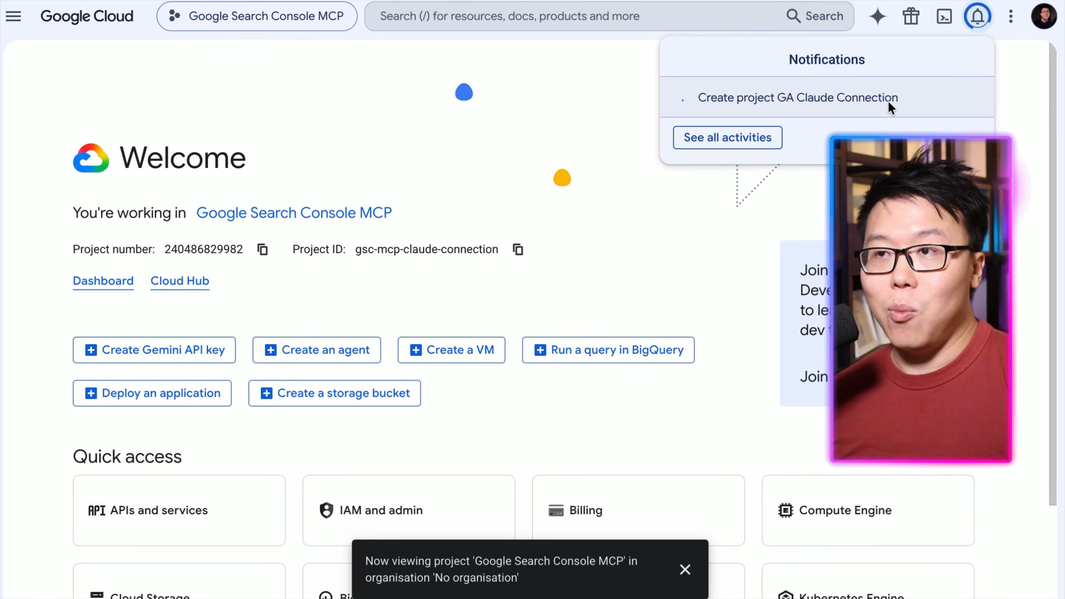
left_click(753, 126)
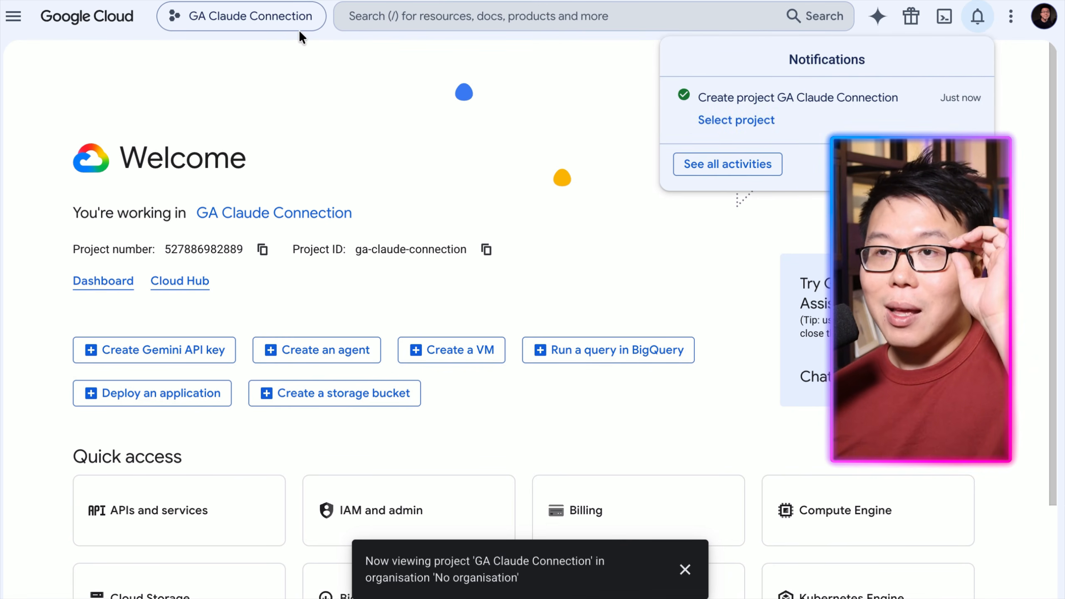
Search the console for google analytics and enable the Google Analytics Admin API.
left_click(424, 15)
left_click(424, 15)
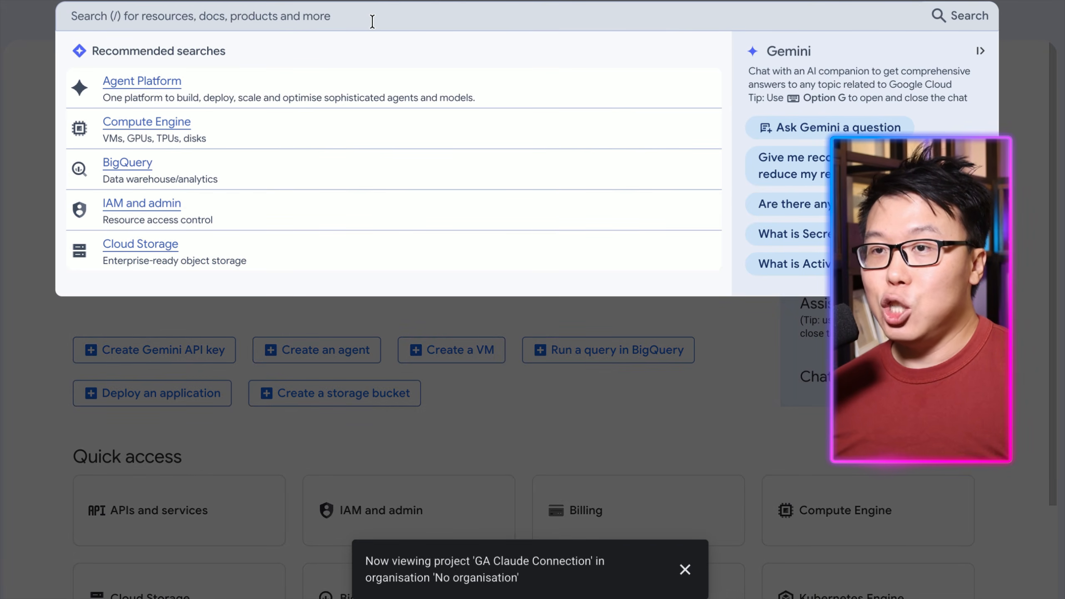
type("google analytics")
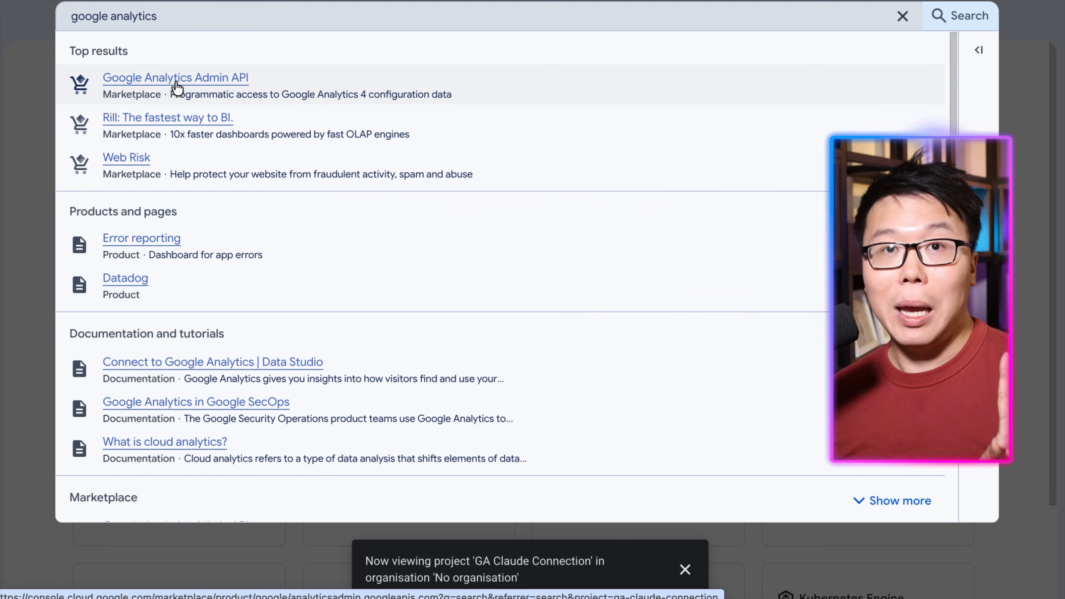
left_click(214, 83)
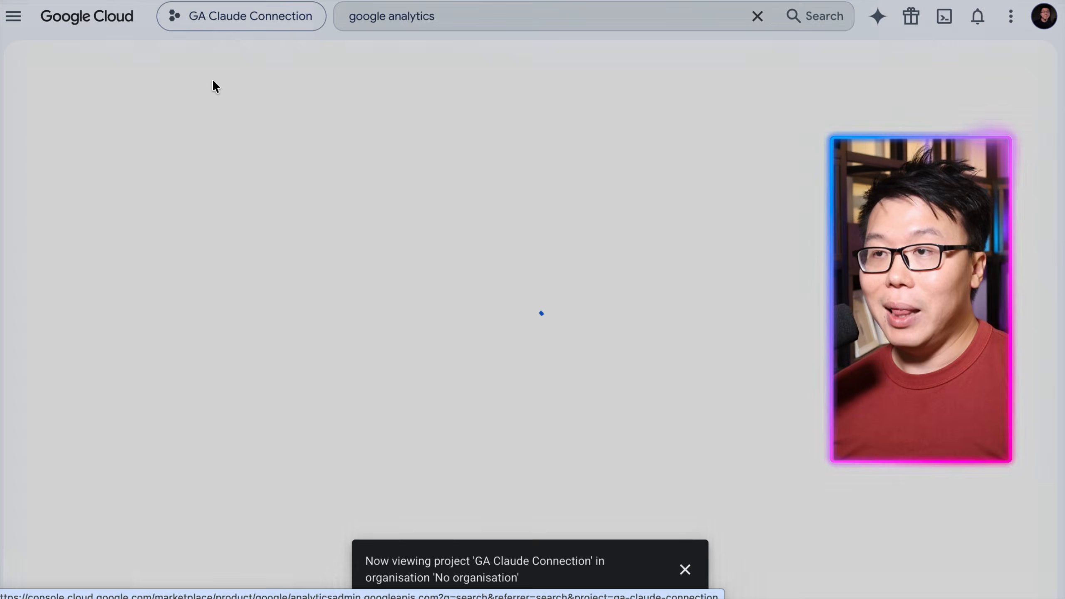
left_click(186, 241)
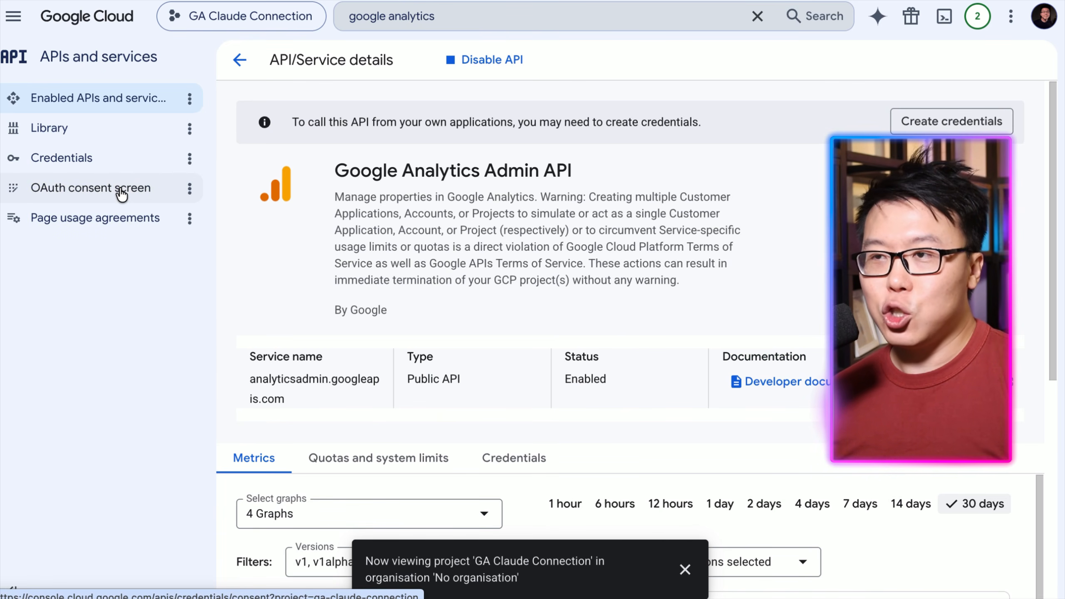
Start configuring the OAuth consent screen, naming the app Claude GA MCP and choosing the user support email.
left_click(122, 193)
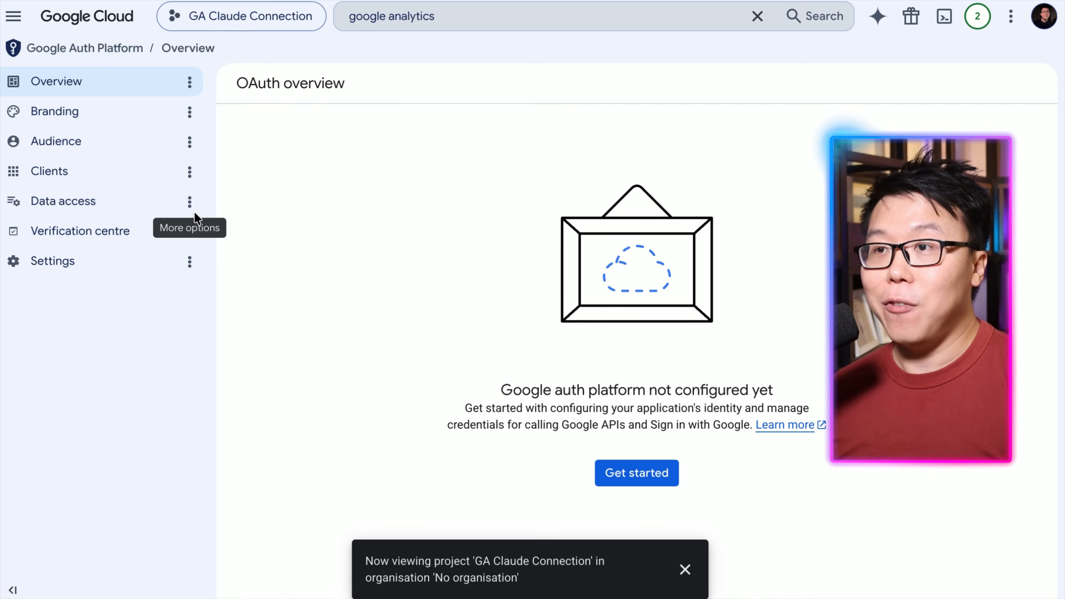
left_click(653, 475)
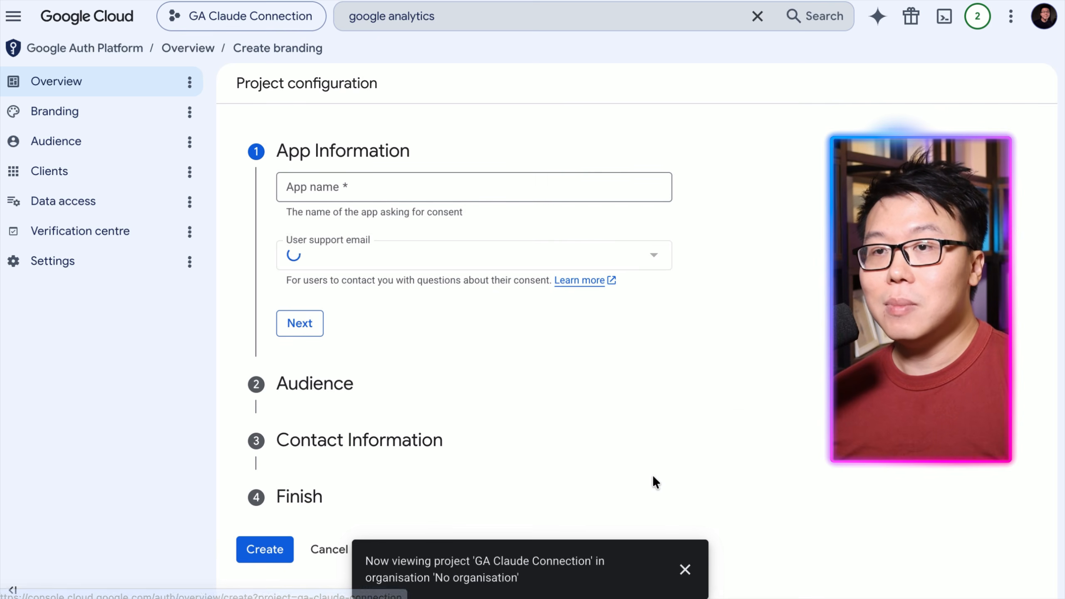
left_click(358, 179)
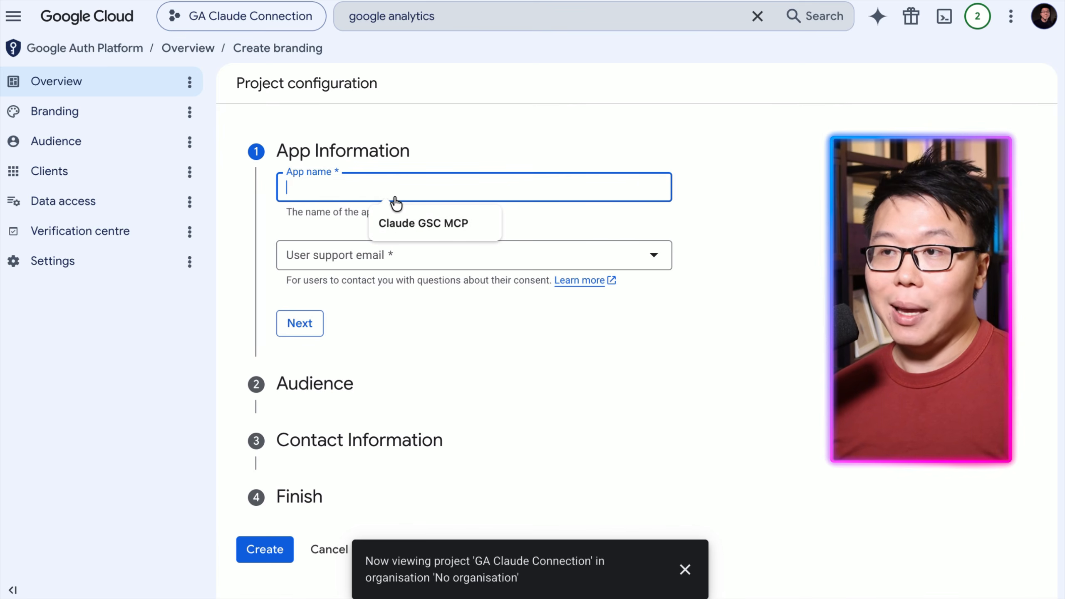
type("Claude GA MCP")
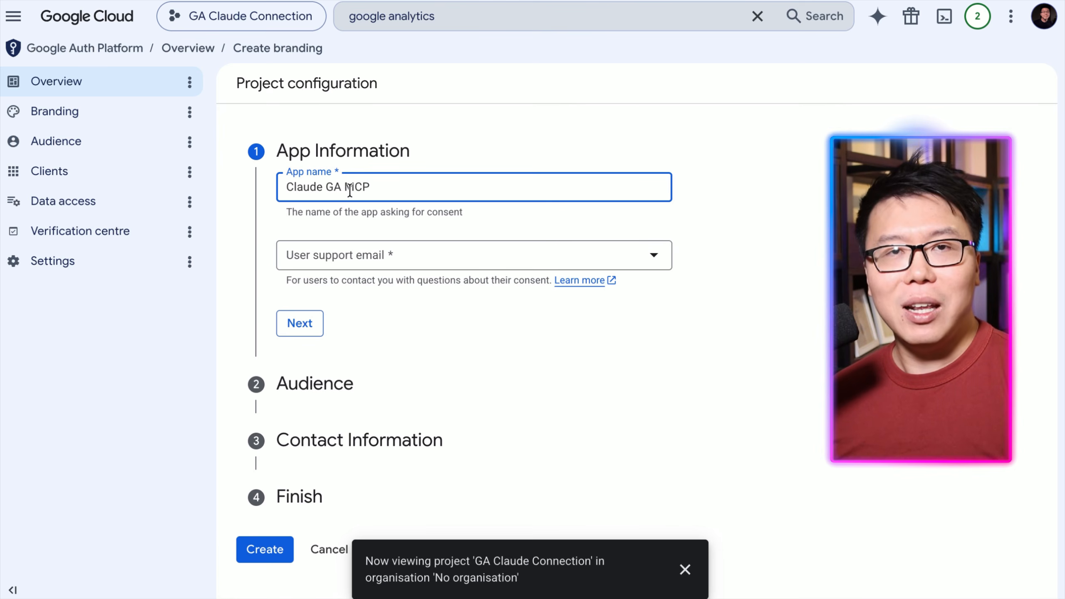
left_click_drag(376, 188, 287, 187)
left_click(430, 155)
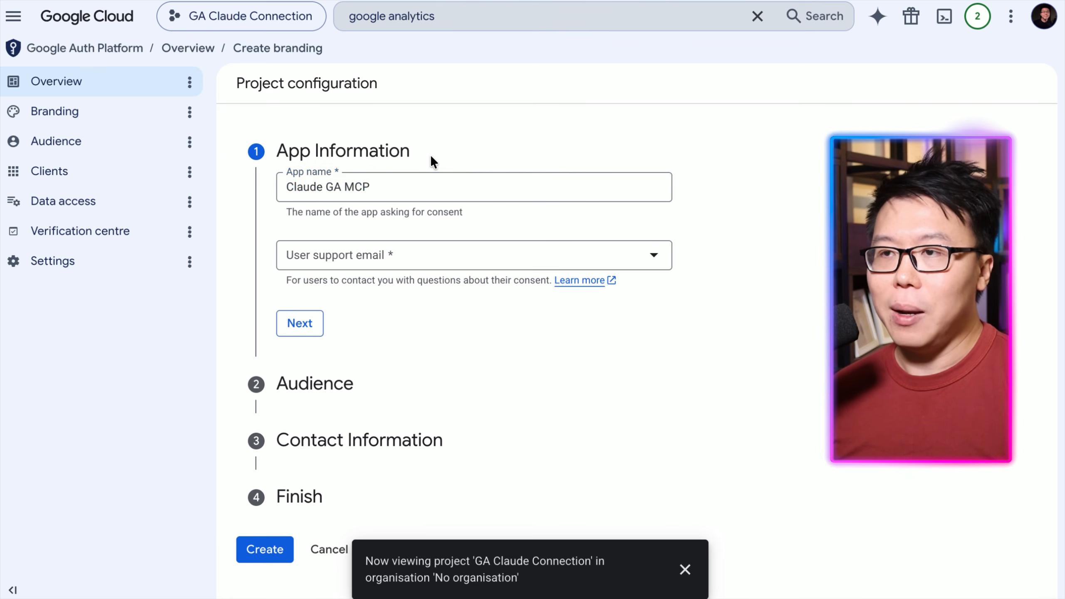
left_click(421, 265)
left_click(418, 268)
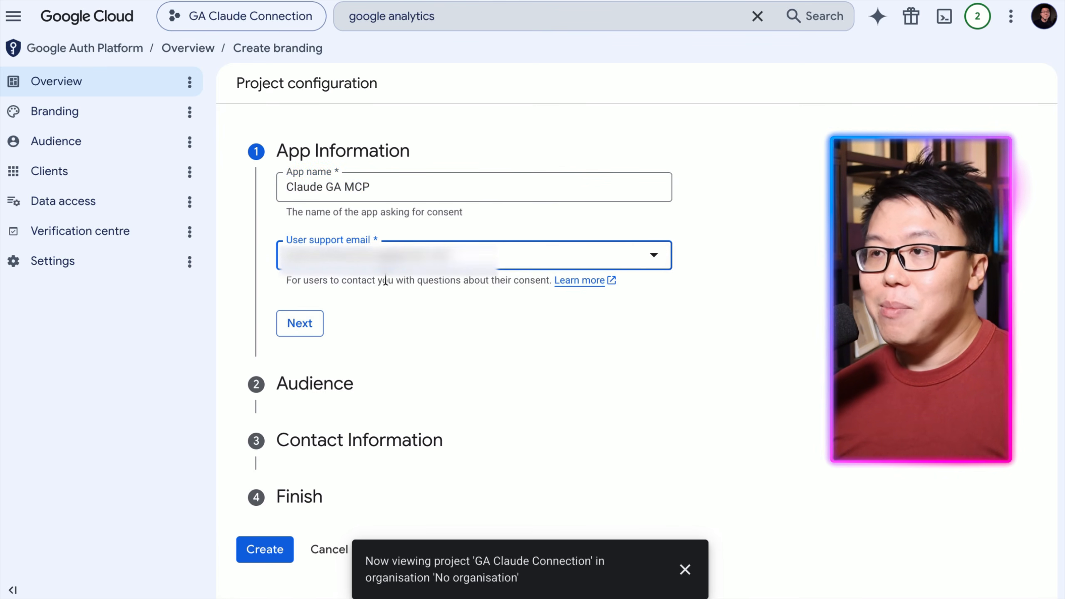
left_click(310, 335)
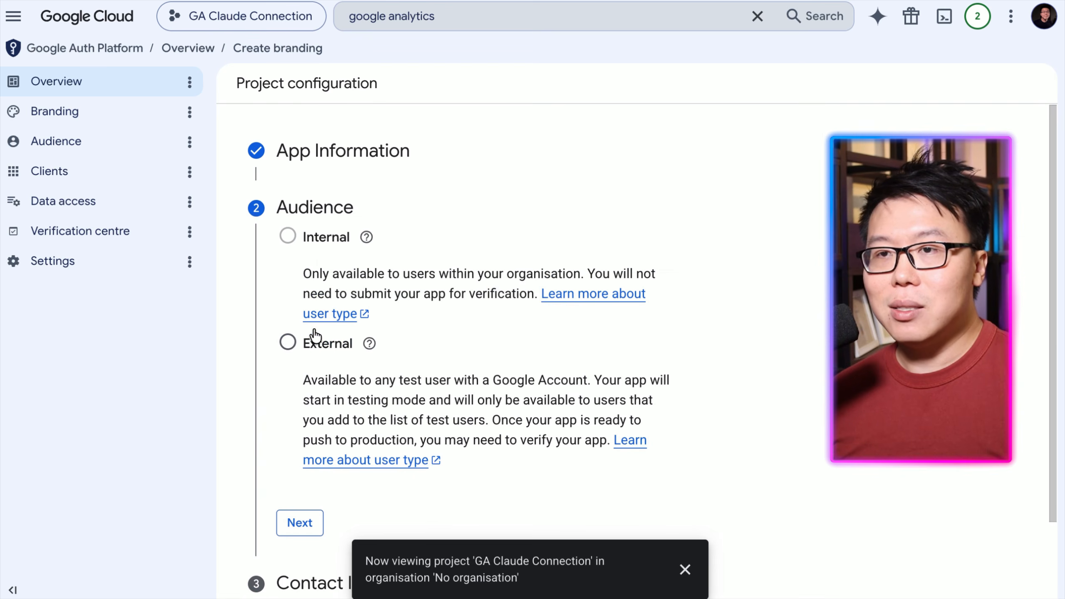
Set the OAuth app's audience to External and continue to contact information.
mouse_move(448, 285)
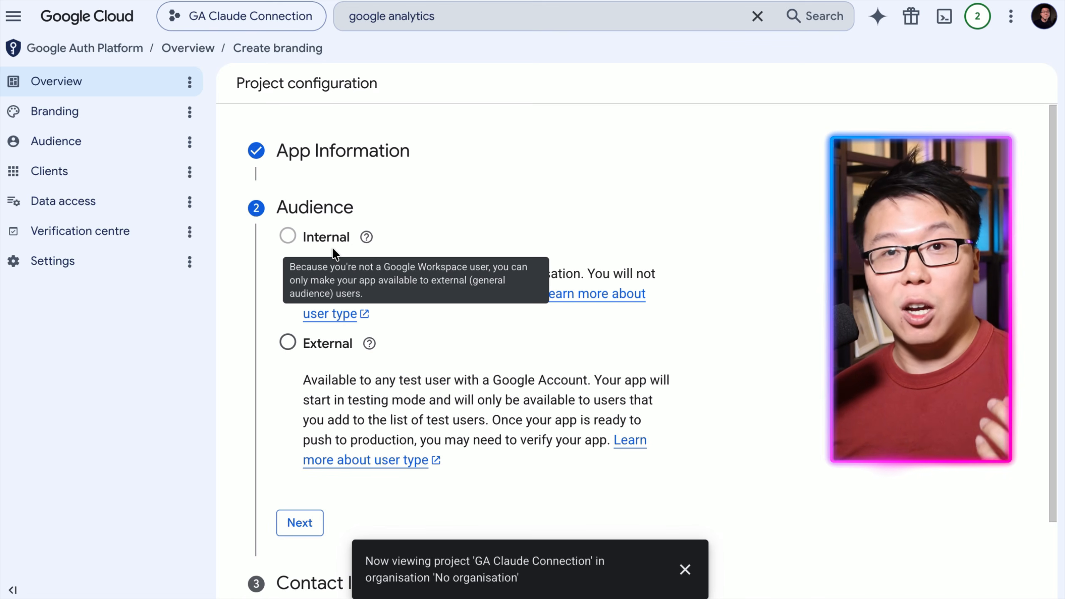
left_click(287, 343)
scroll(466, 349, "down", 1)
scroll(465, 347, "down", 1)
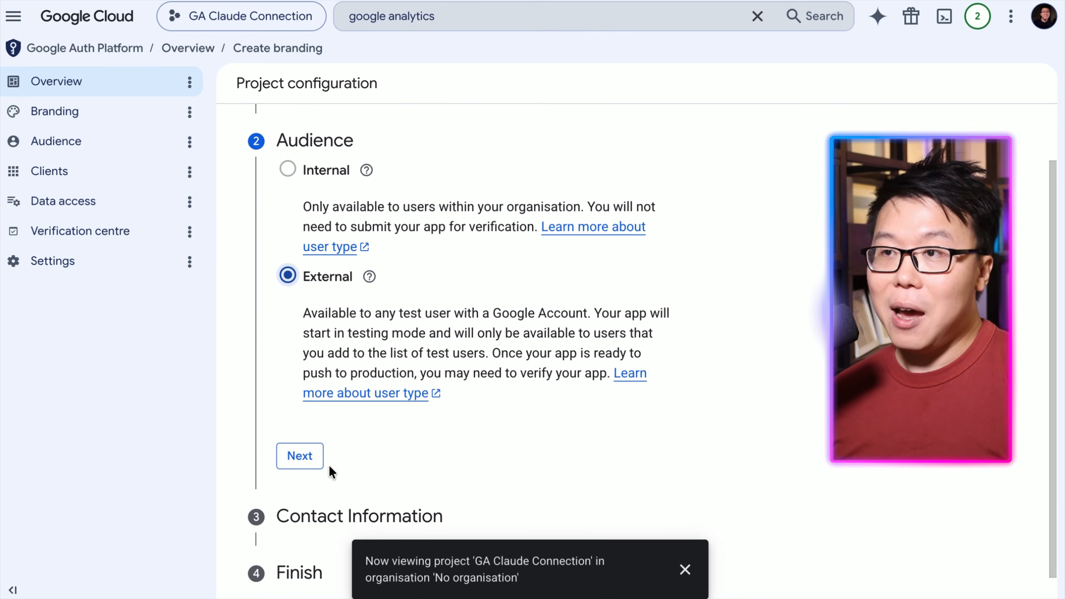
left_click(299, 457)
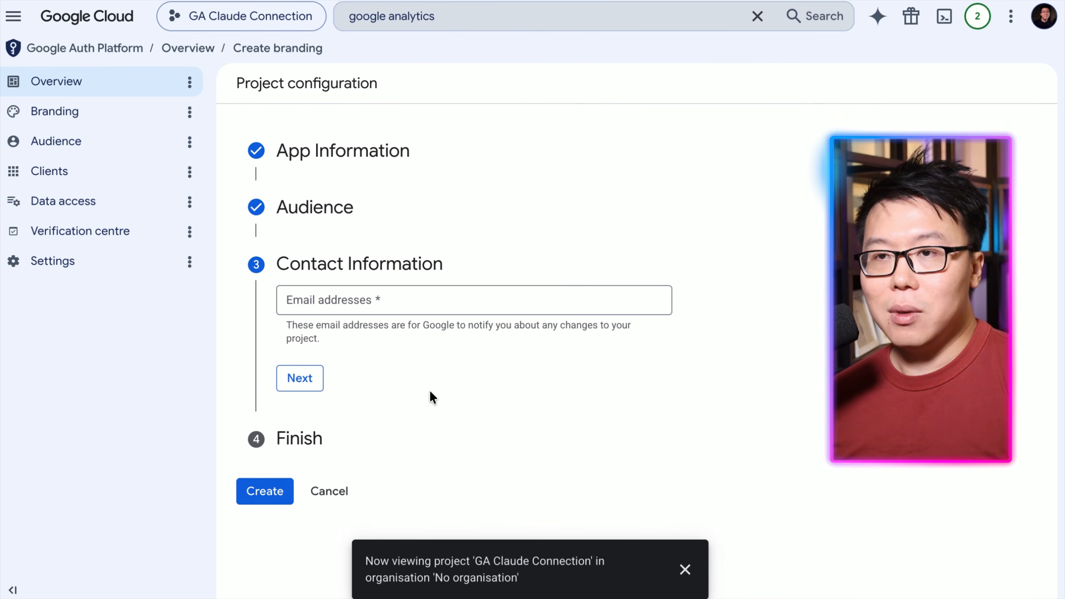
Enter the developer contact email addresses for the OAuth consent screen.
left_click(407, 299)
left_click(430, 338)
left_click(474, 335)
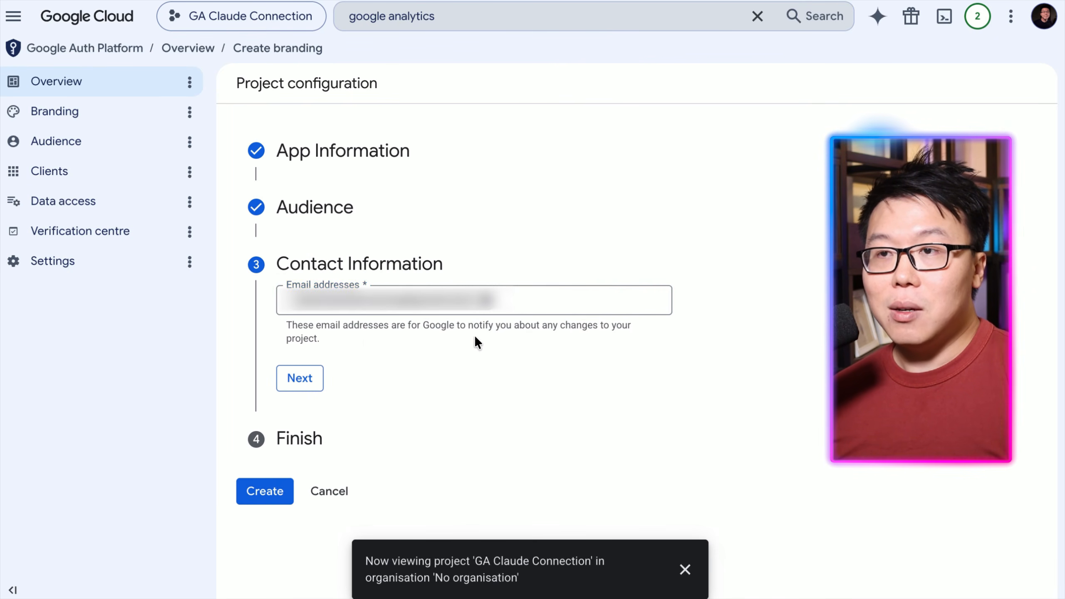
left_click(509, 309)
type("...")
key("Tab")
left_click(509, 310)
type("...")
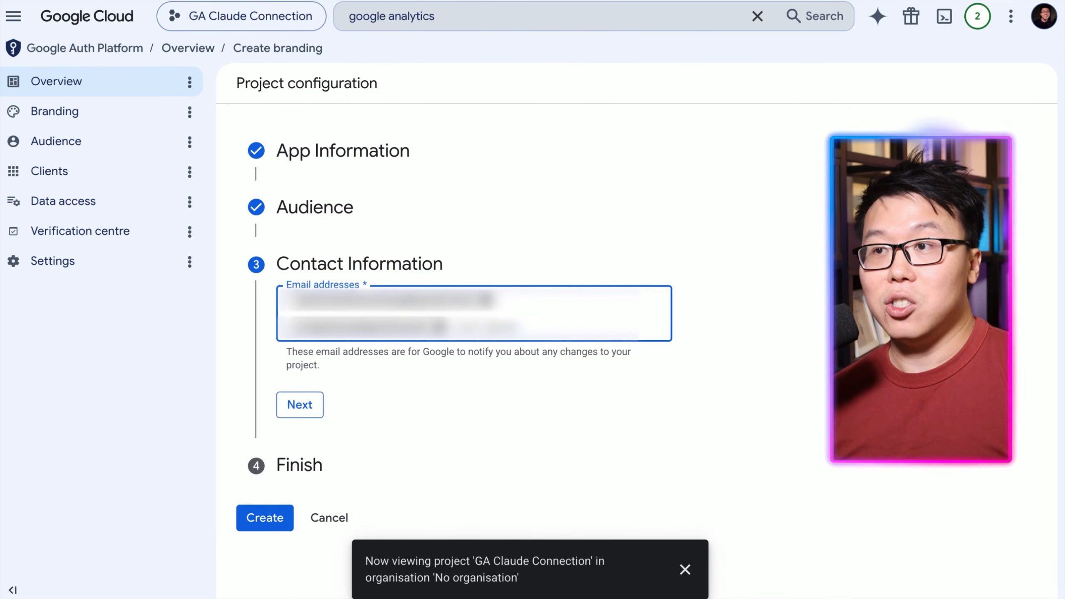
Confirm the contact information, agree to the Google API services user data policy and create the OAuth configuration.
left_click(569, 359)
left_click(307, 415)
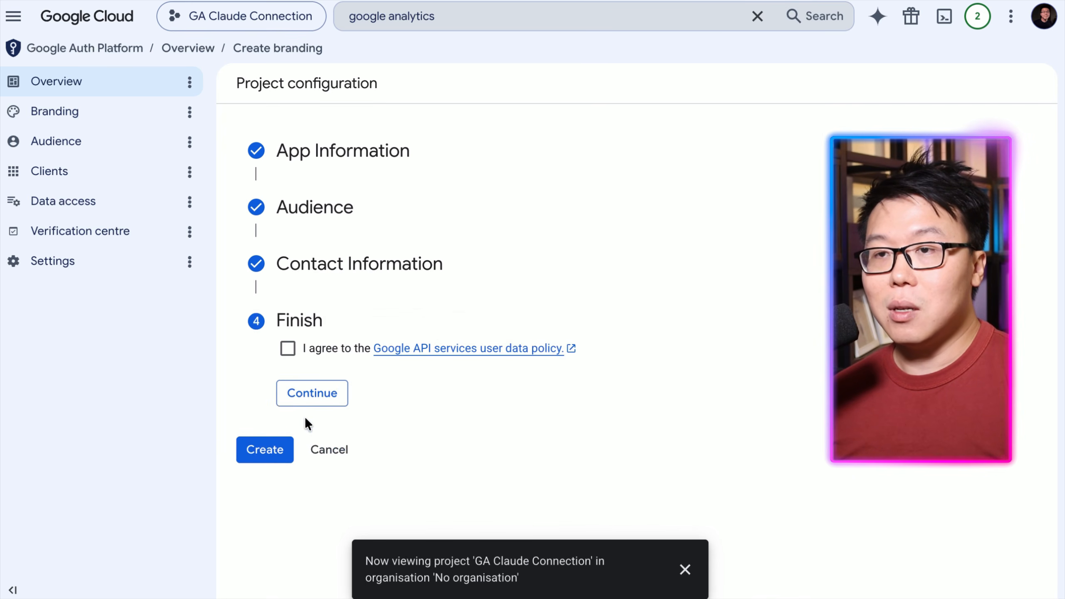
left_click(293, 351)
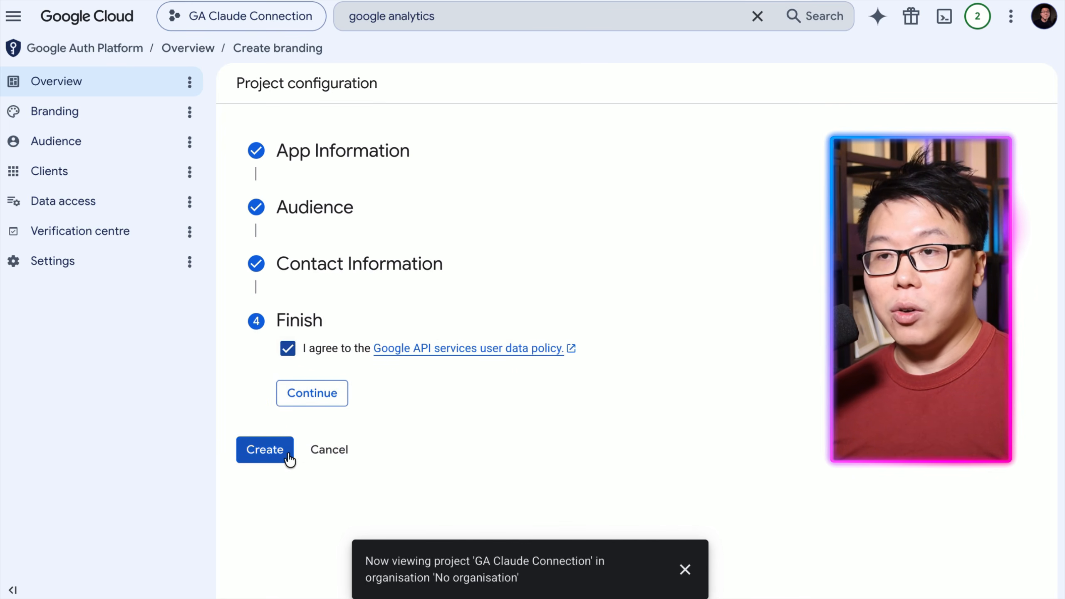
left_click(271, 459)
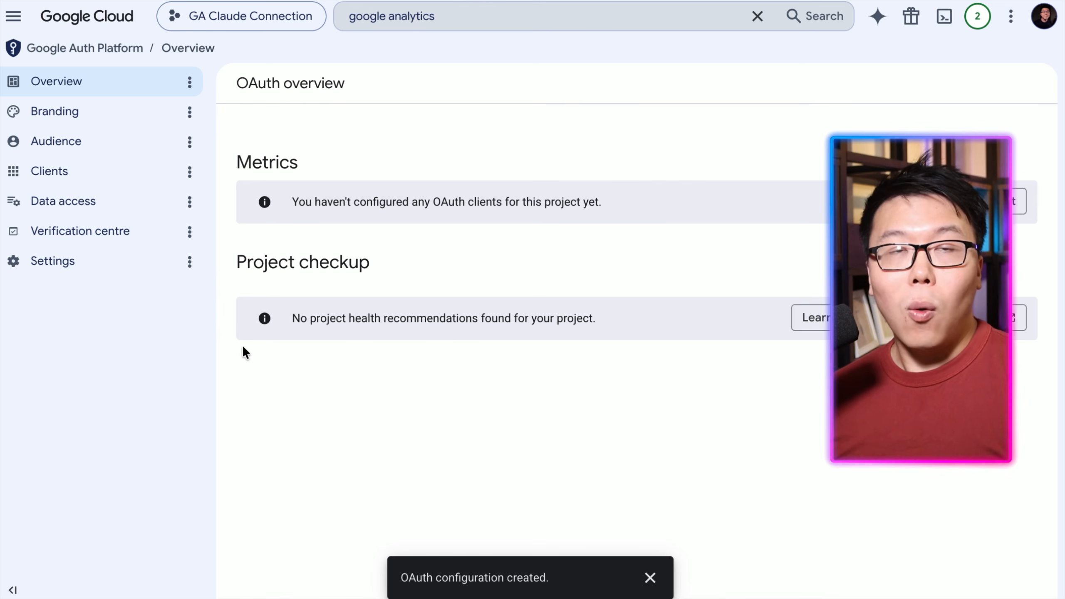
Create a Desktop app OAuth client ID named Claude GA MCP and close the client details dialog.
left_click(101, 178)
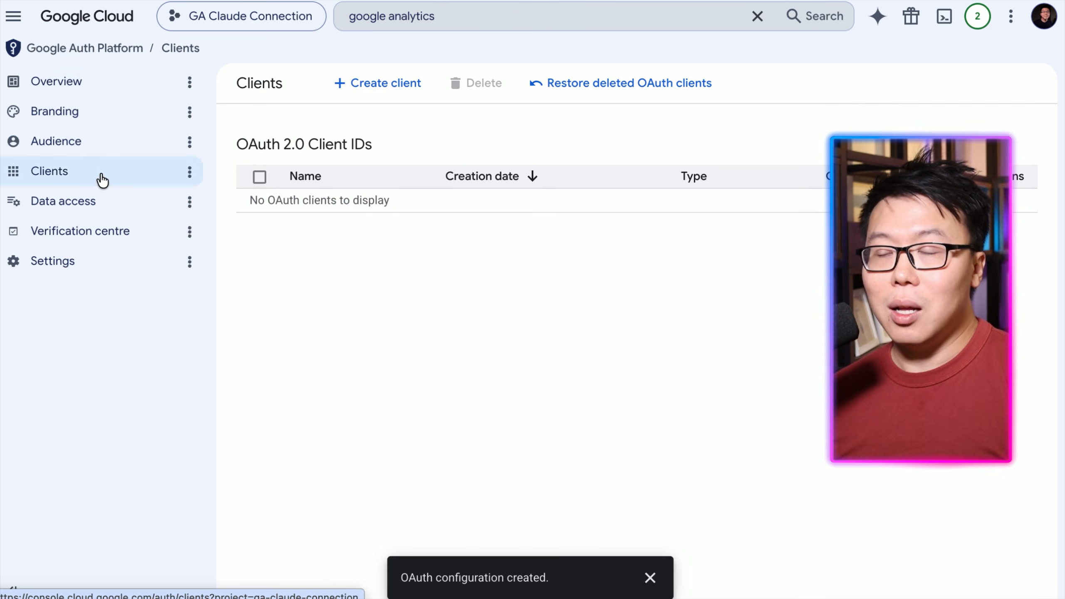
left_click(362, 86)
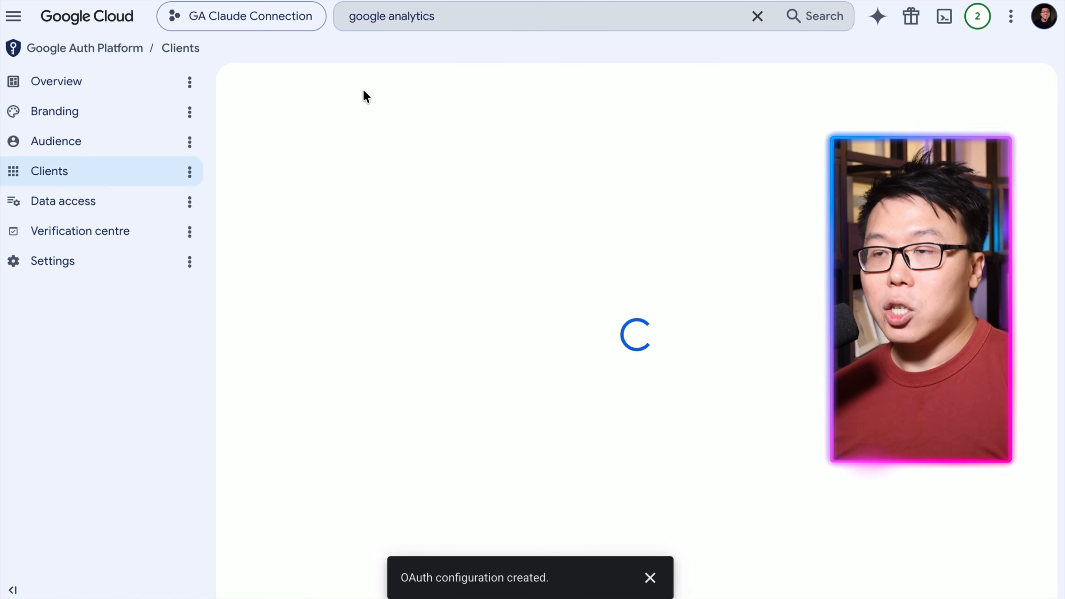
left_click(370, 217)
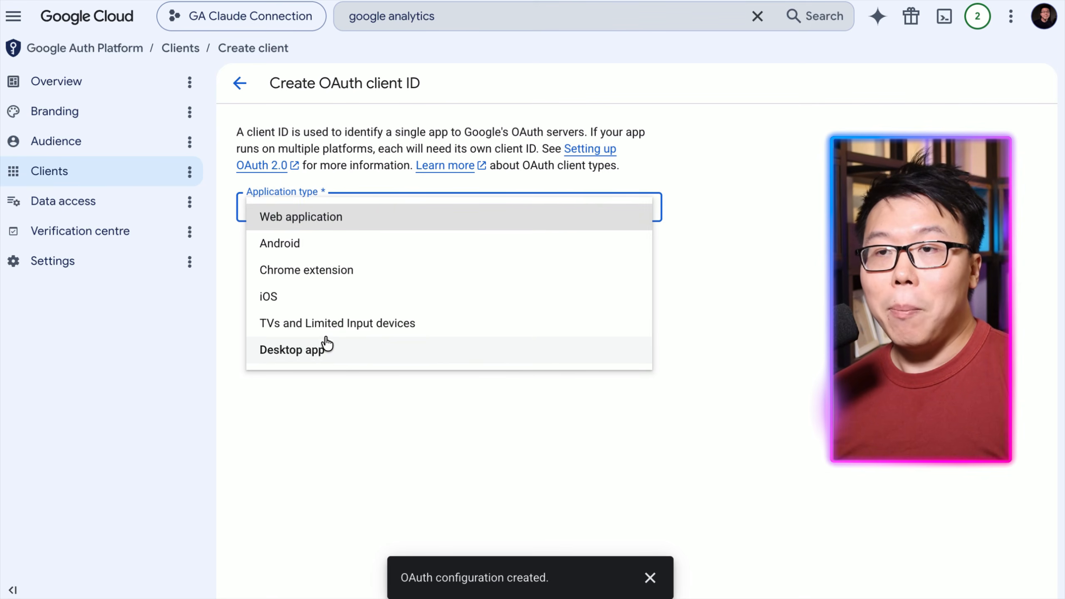
left_click(323, 351)
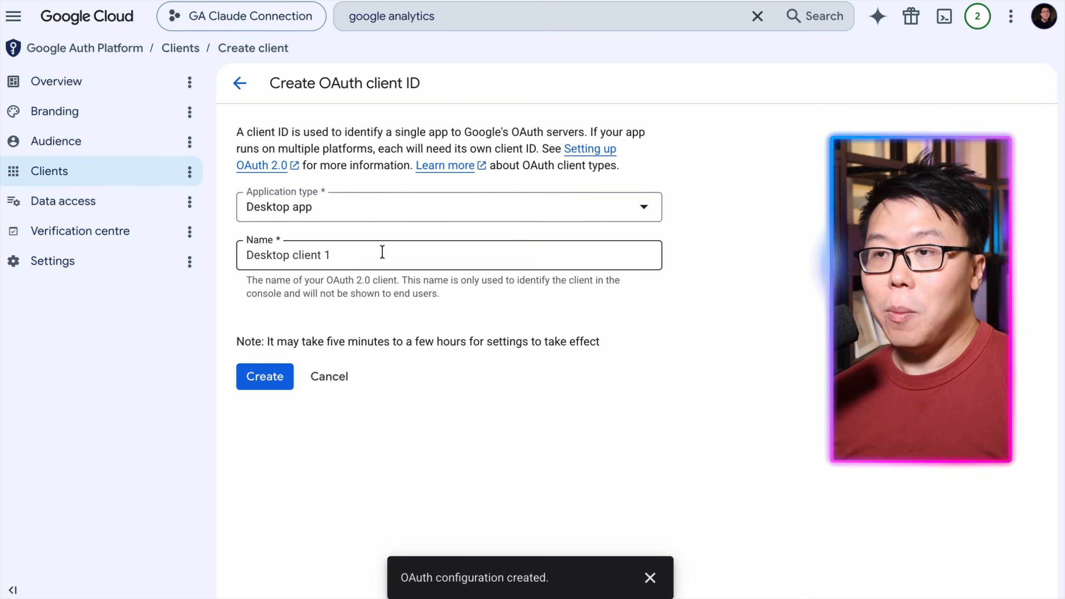
left_click_drag(377, 252, 245, 256)
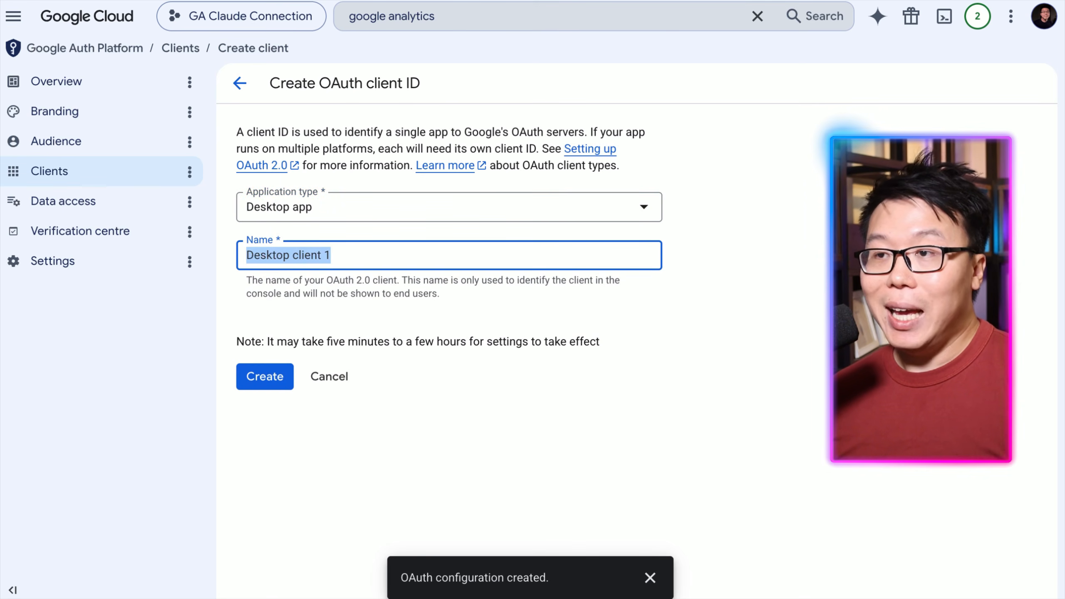
type("Claude GA MCP")
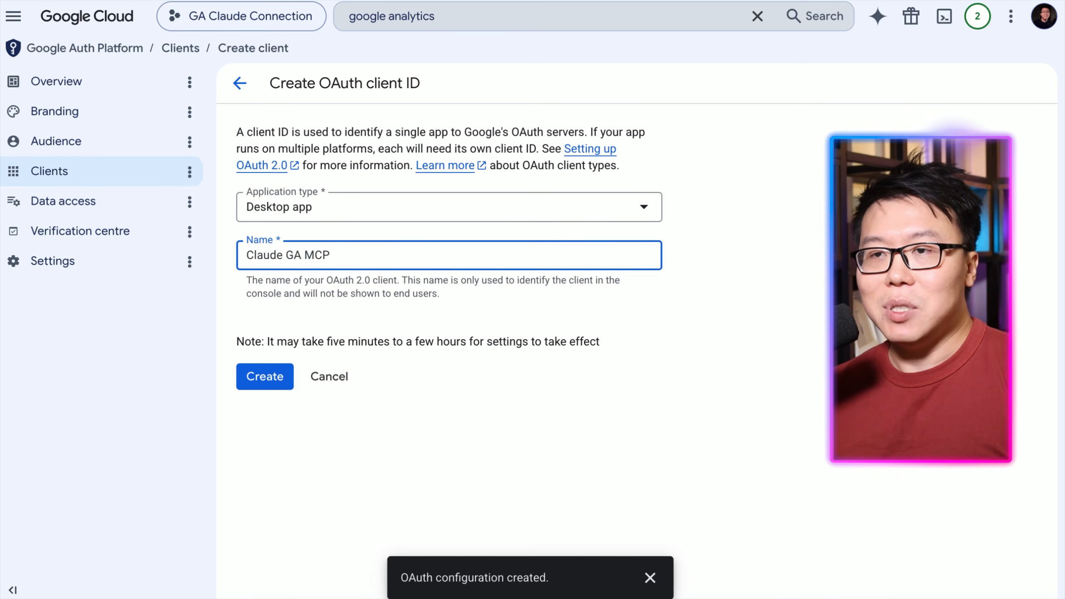
left_click(257, 367)
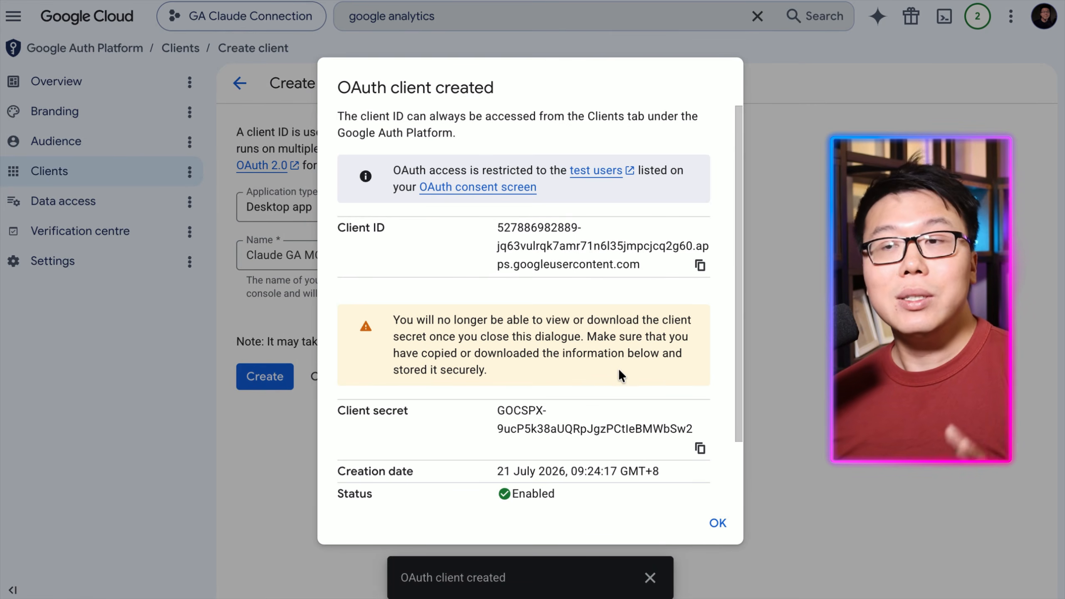
scroll(618, 371, "down", 2)
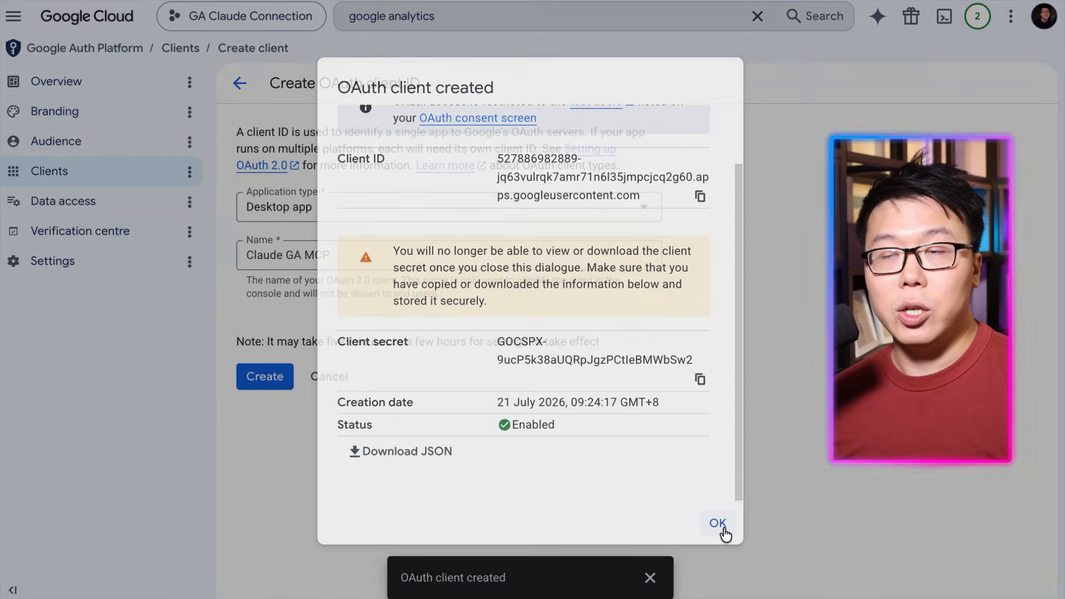
left_click(718, 525)
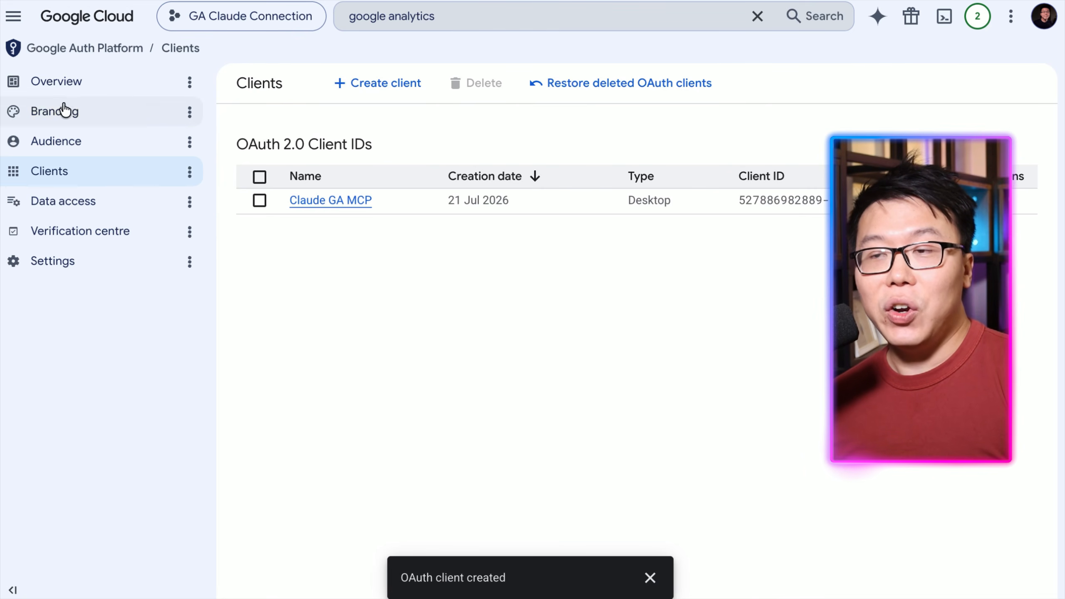
Open Credentials and start a new service account named Claude GA MCP.
left_click(17, 15)
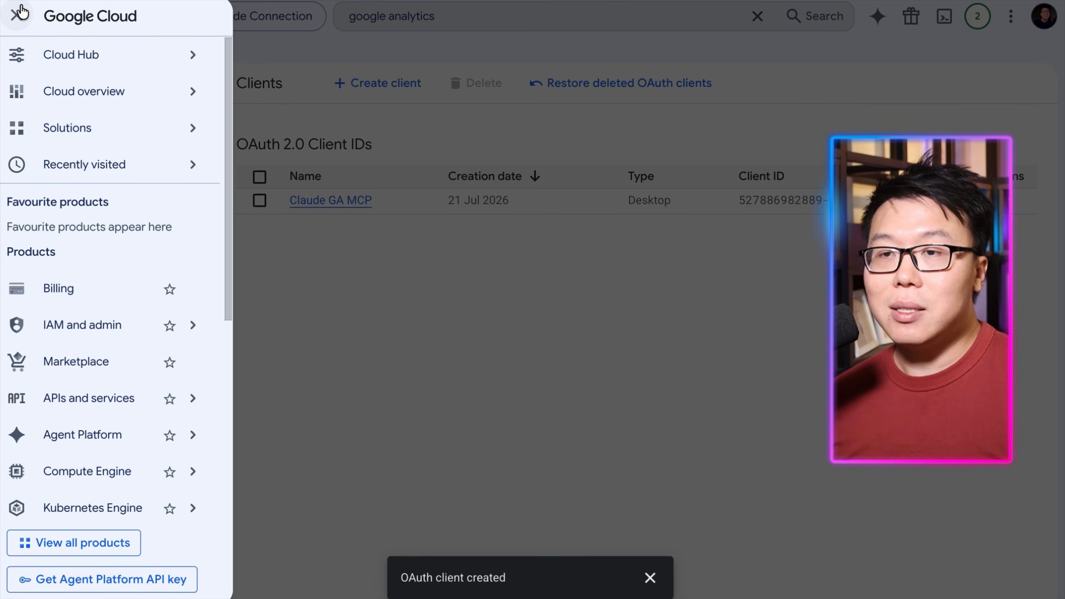
mouse_move(88, 400)
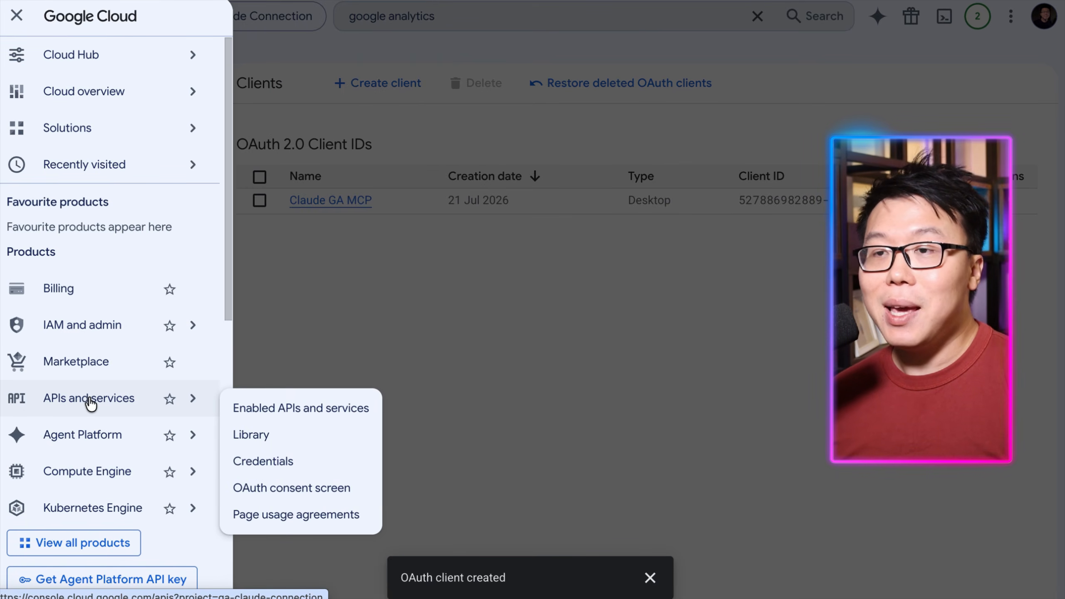
left_click(308, 462)
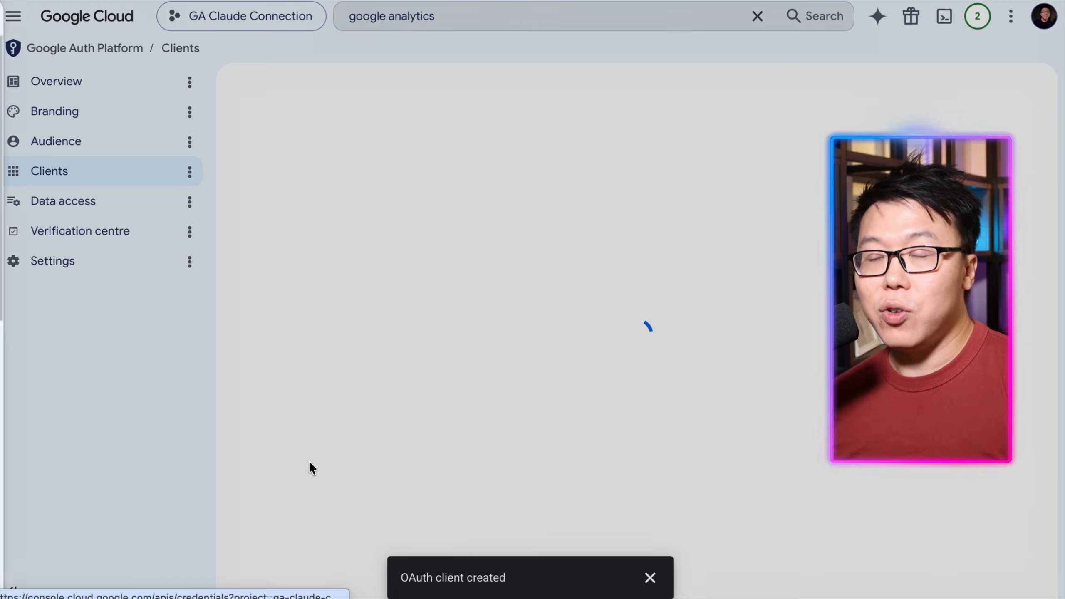
left_click(475, 63)
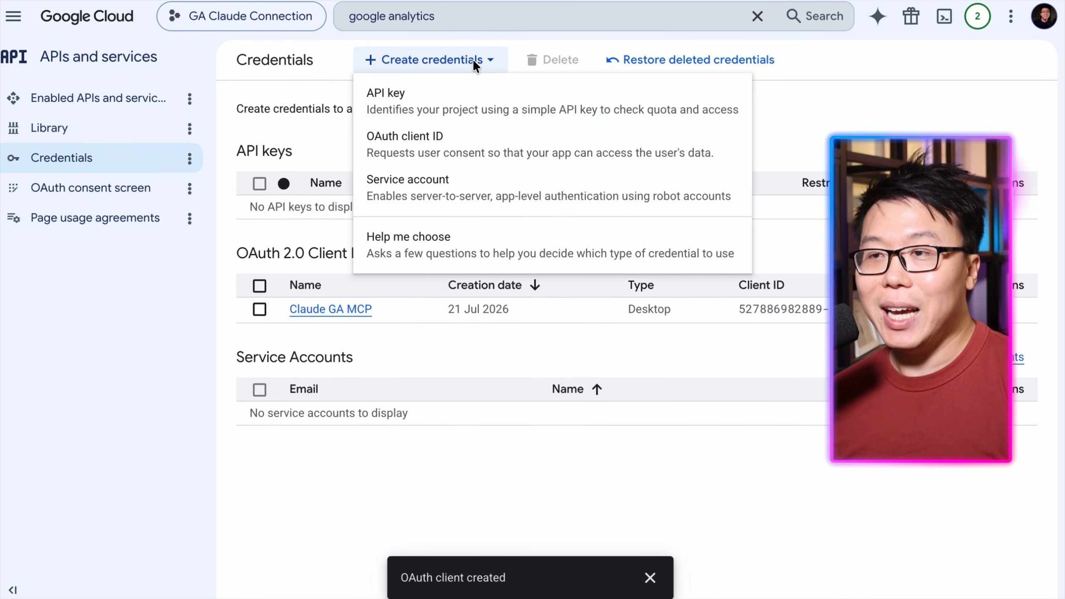
left_click(440, 189)
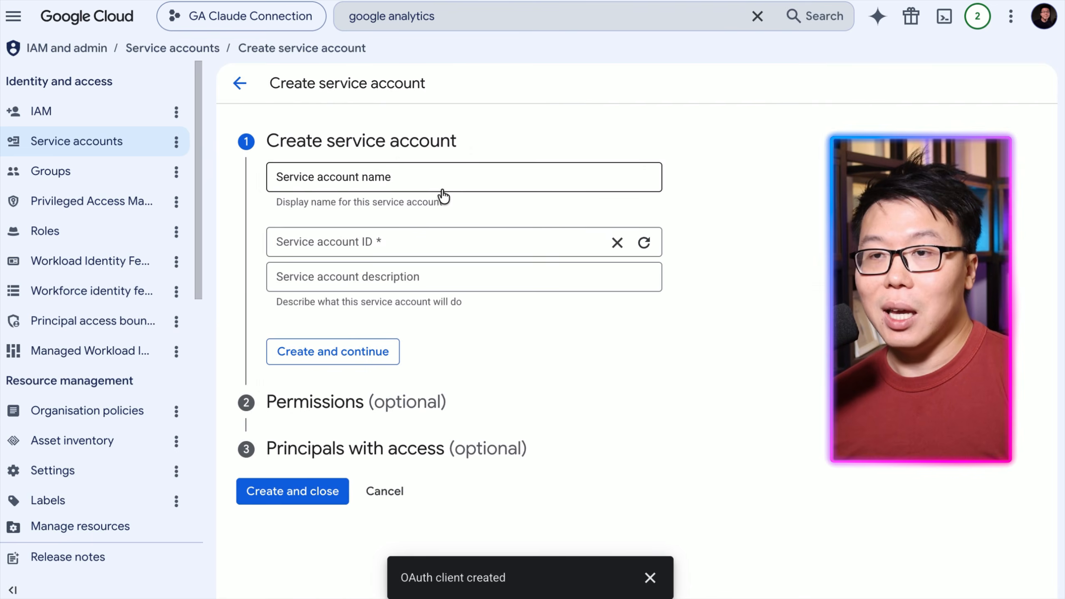
left_click(425, 180)
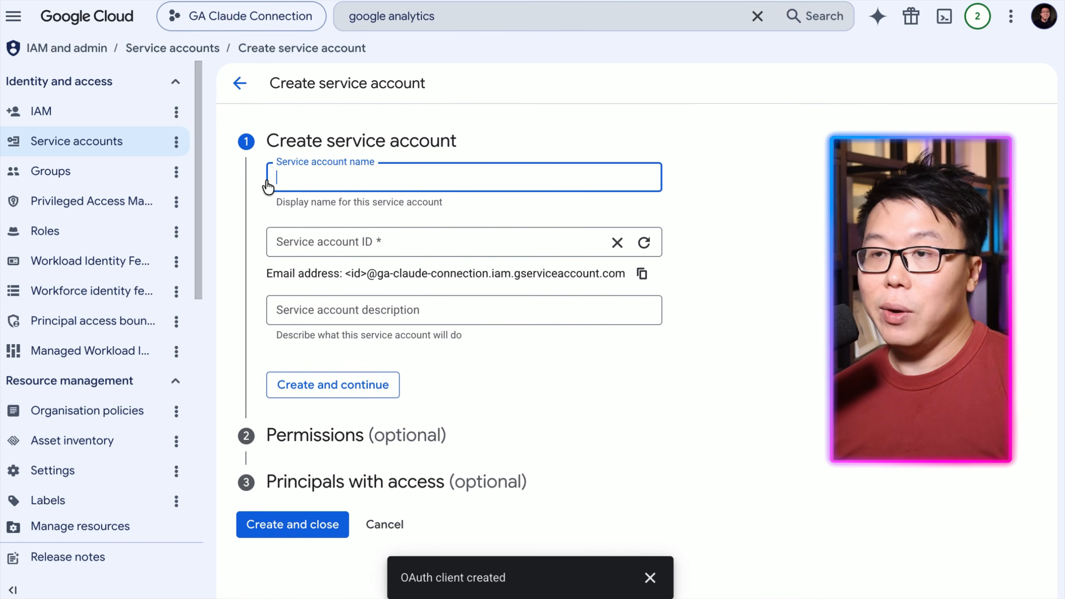
type("Claude ")
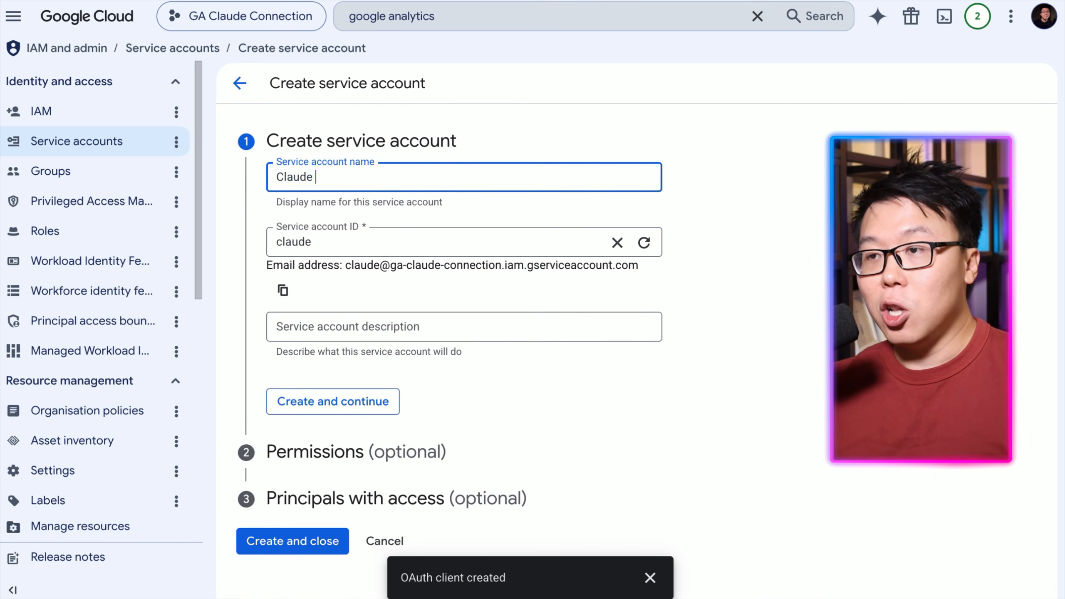
type("GA MCP")
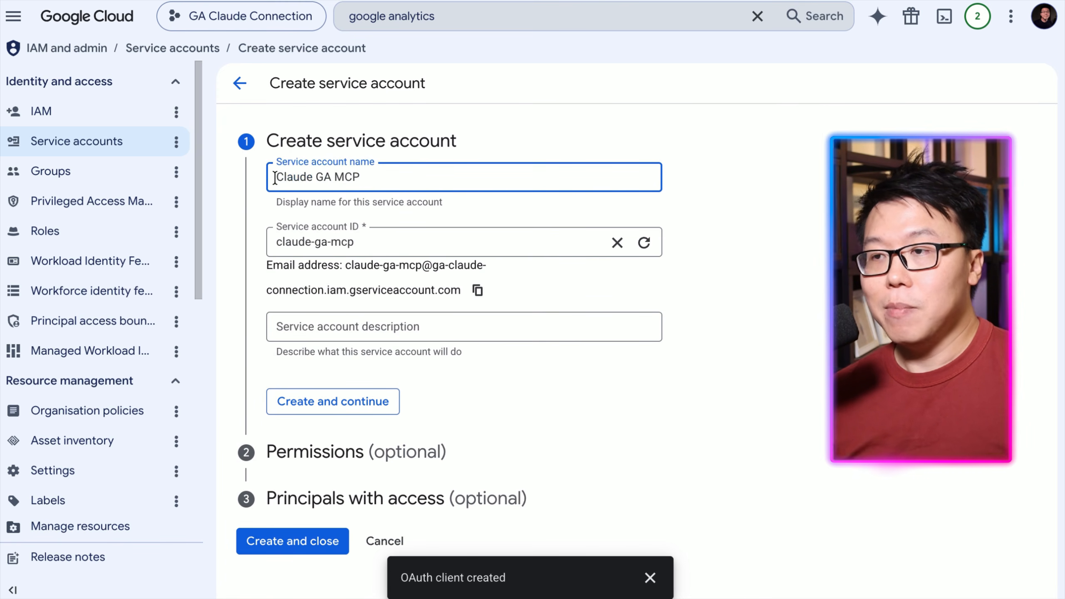
Copy the service account's email address and finish creating the service account without roles.
left_click(743, 186)
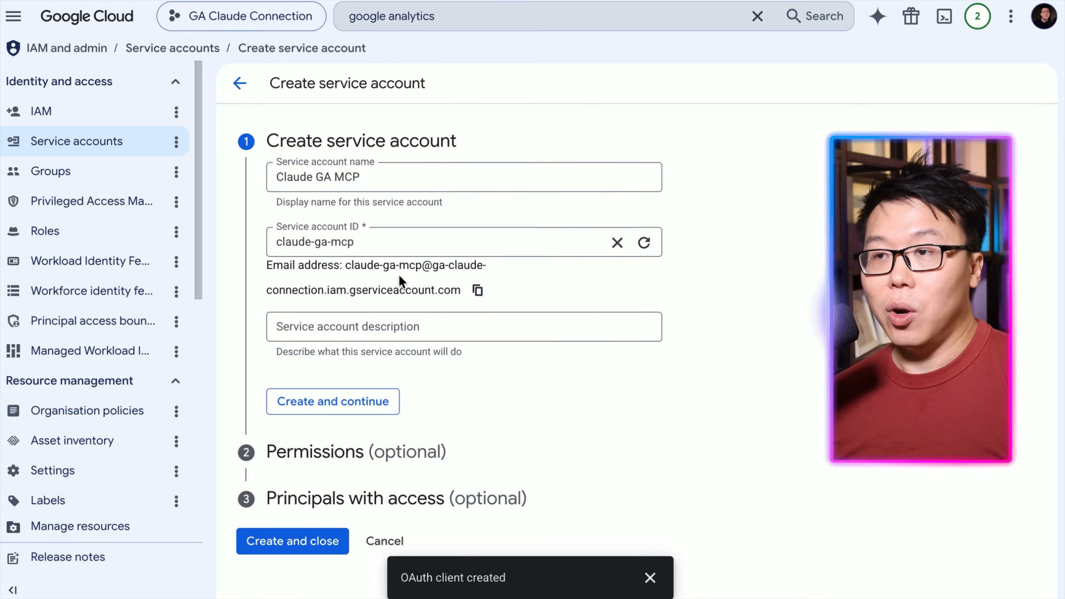
left_click(475, 292)
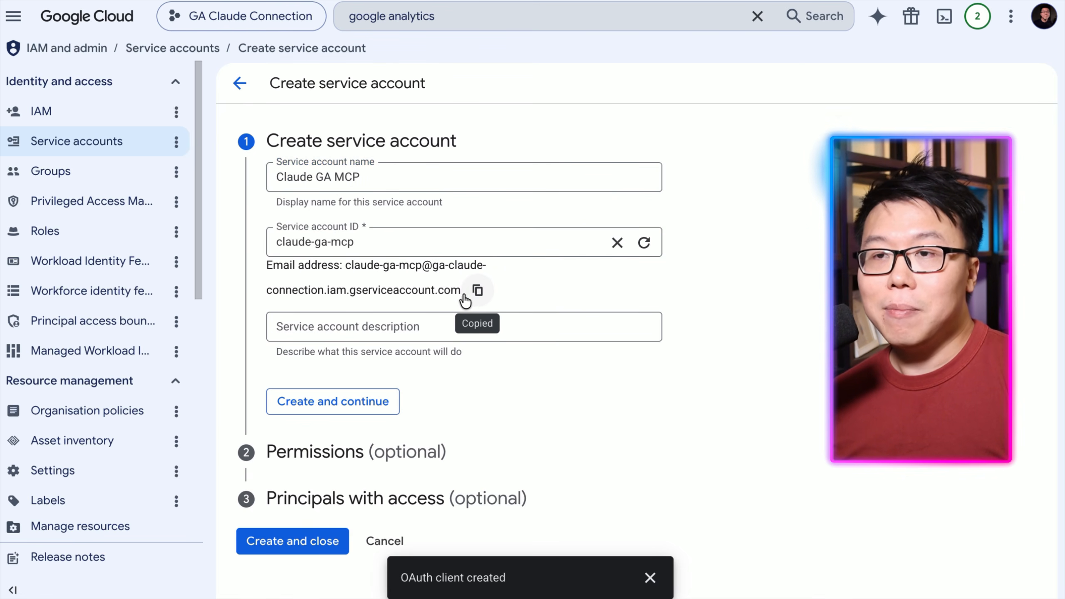
left_click(286, 405)
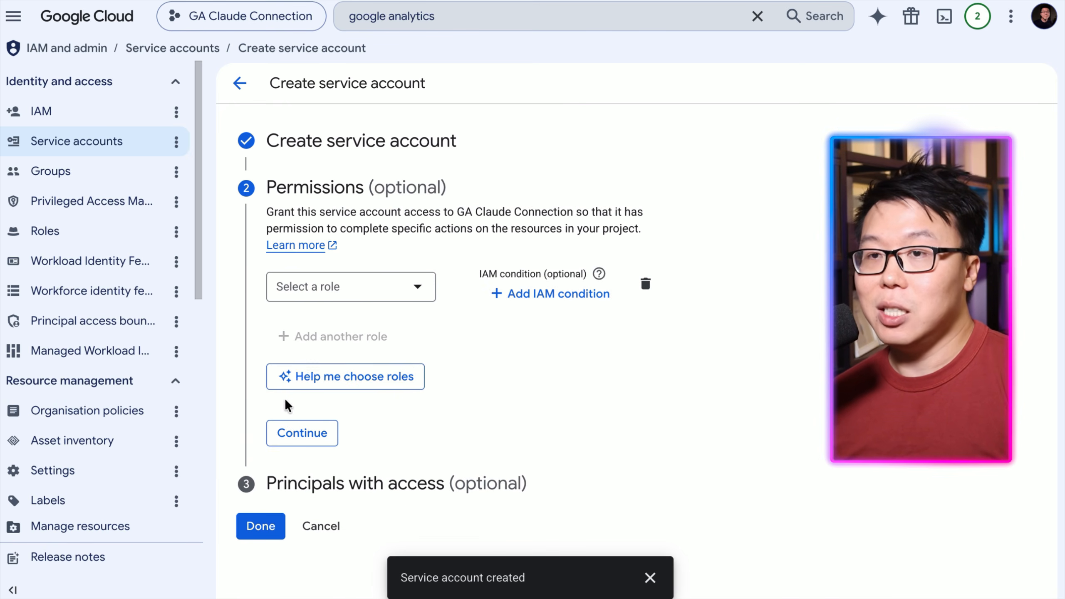
left_click(244, 526)
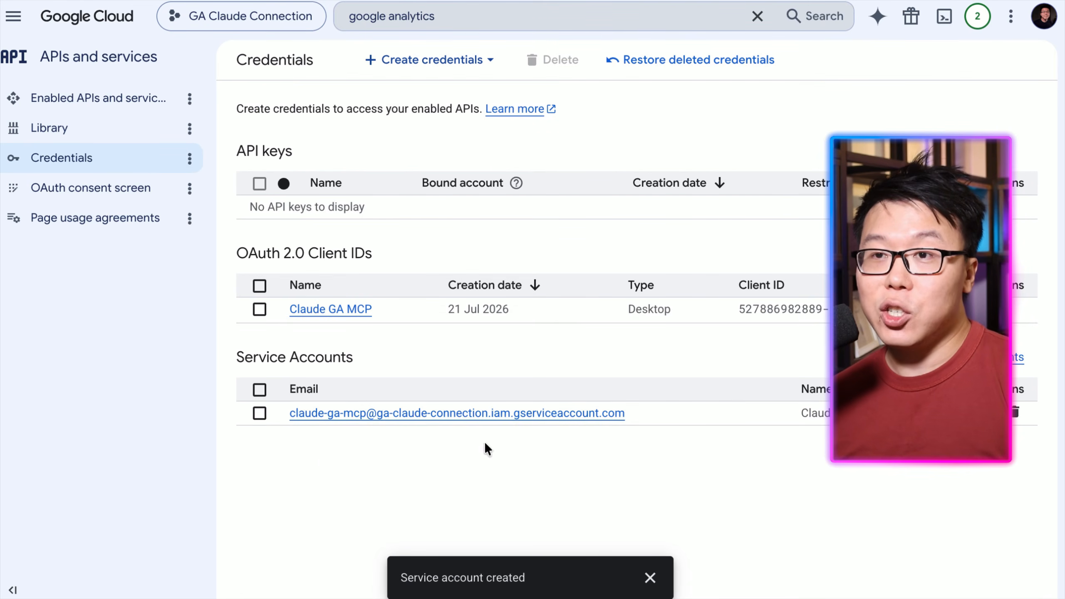
Create and download a new JSON key for the Claude GA MCP service account.
left_click(423, 413)
left_click(414, 116)
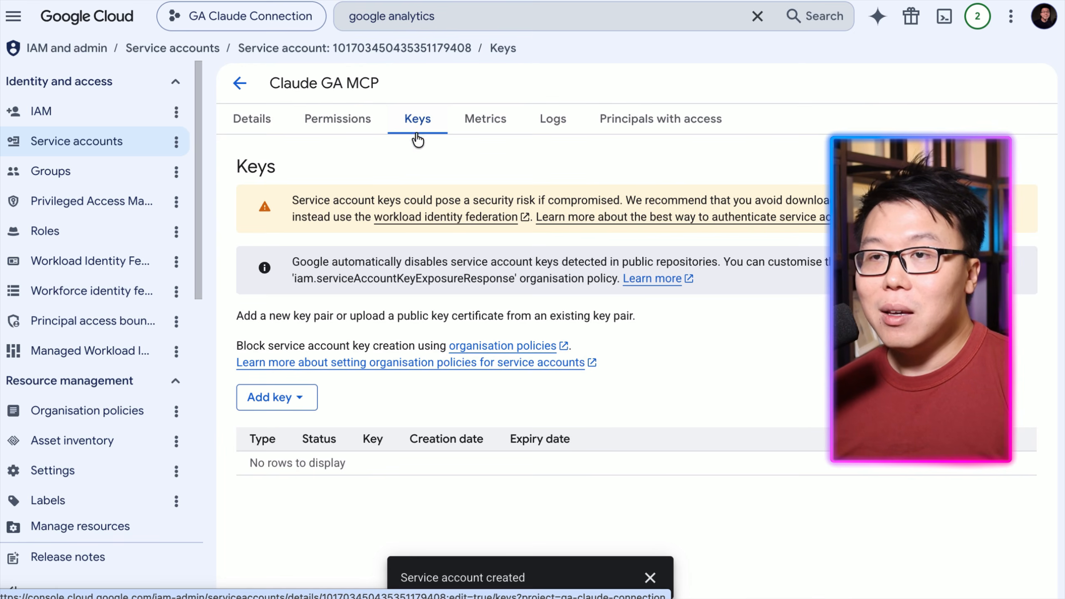
left_click(296, 398)
left_click(300, 432)
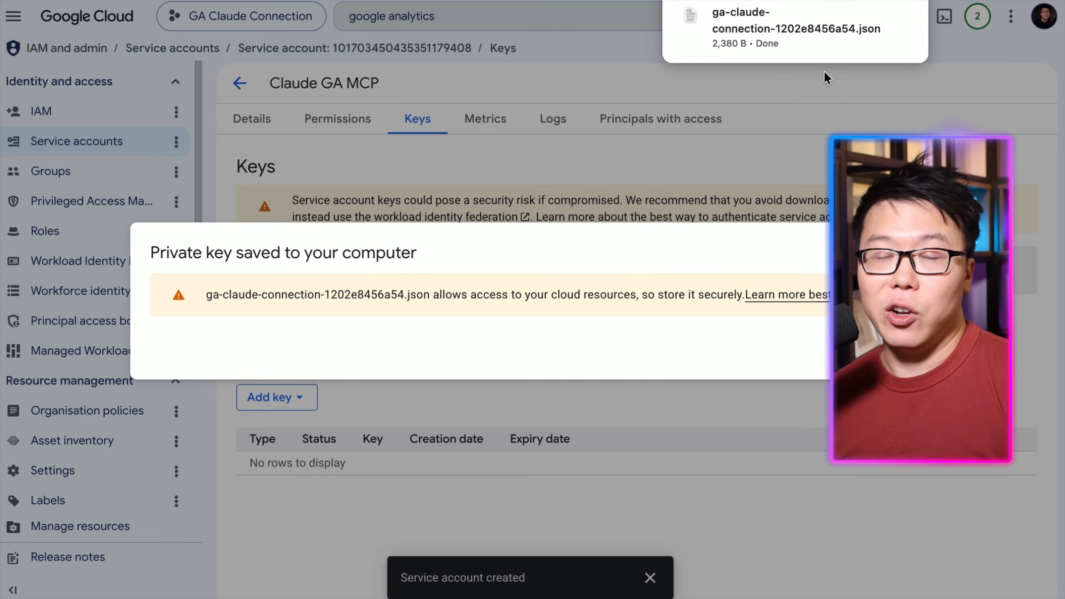
left_click(894, 354)
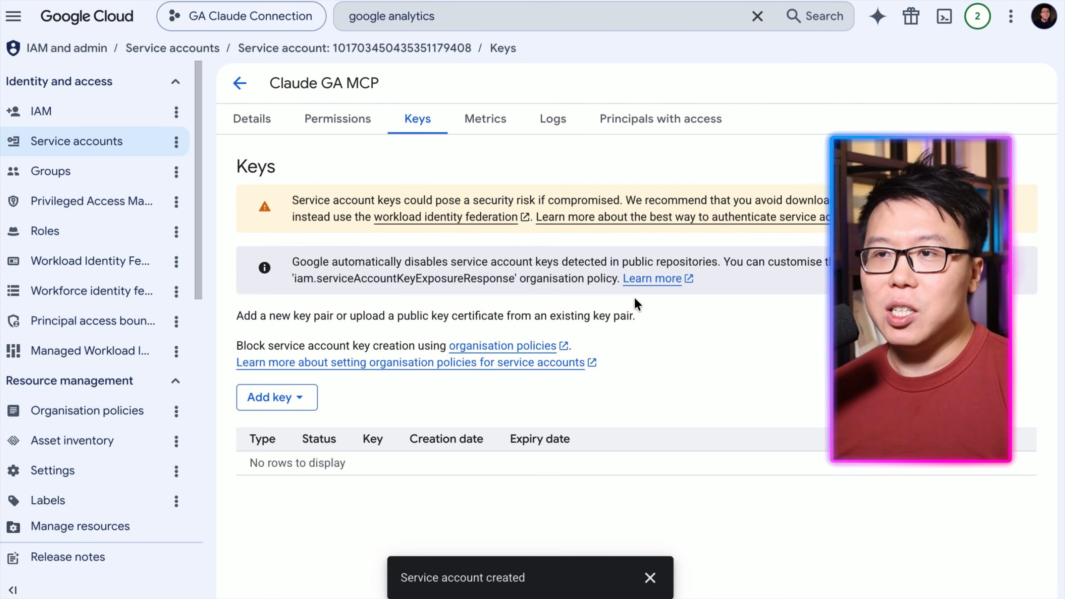
Search the console for google analytics data api and open the Google Analytics Data API.
left_click(543, 16)
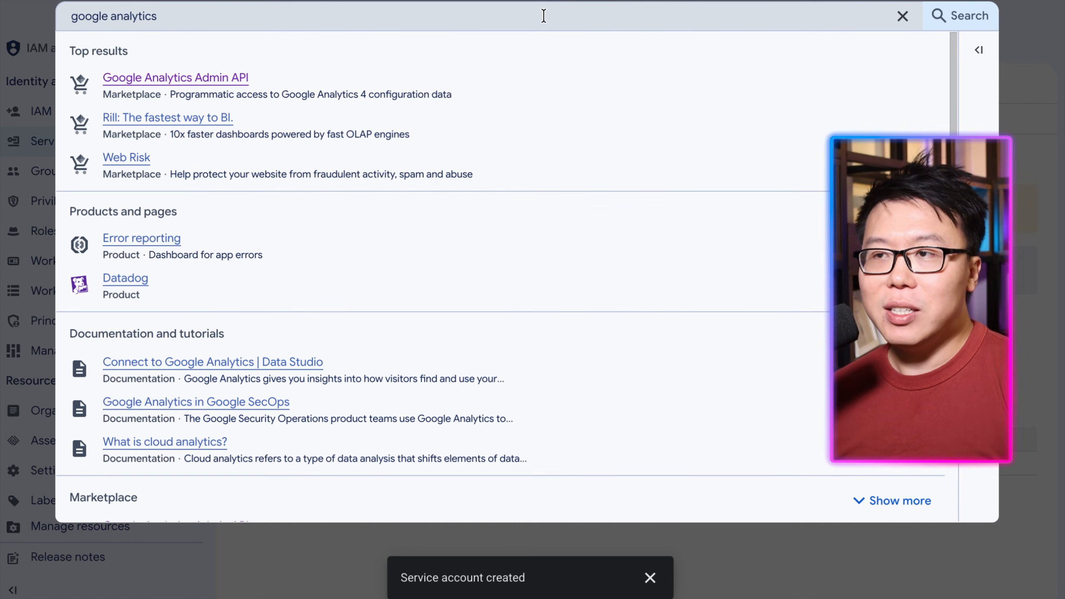
type("data api")
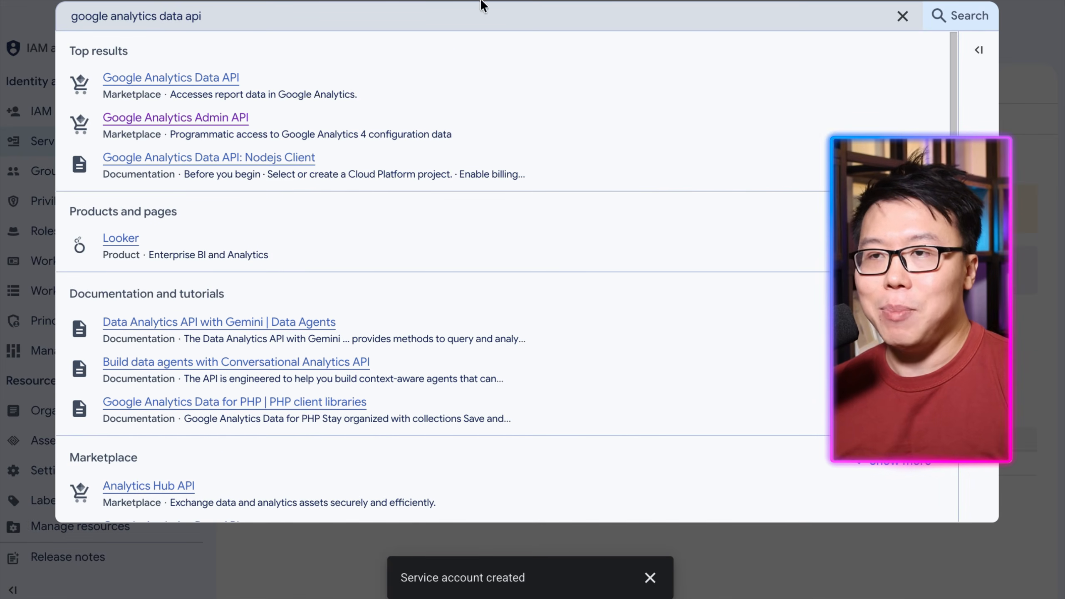
left_click(187, 84)
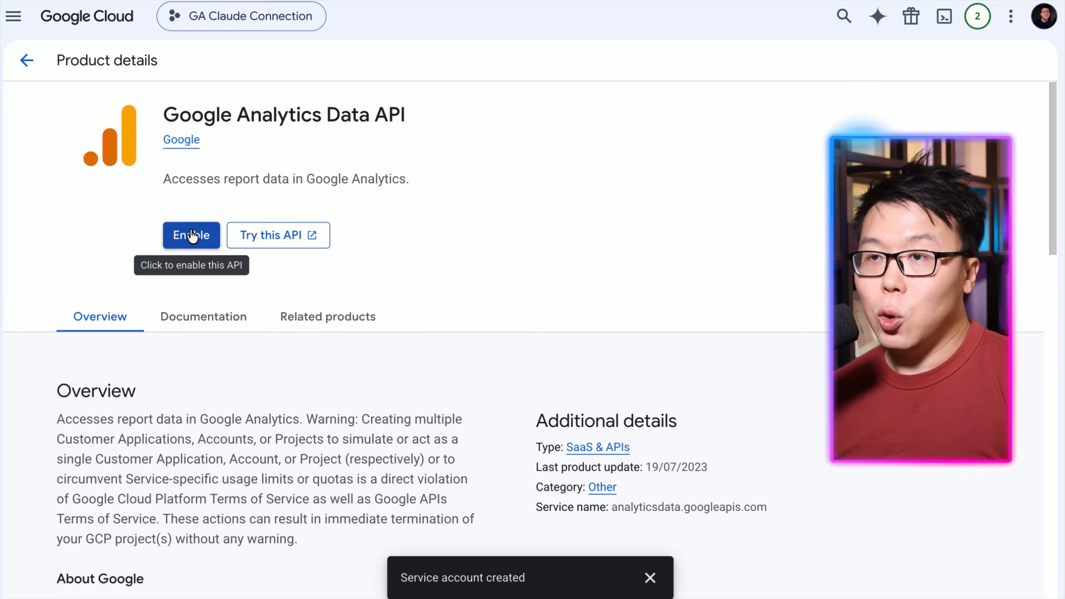
Enable the Google Analytics Data API for the project.
left_click(191, 236)
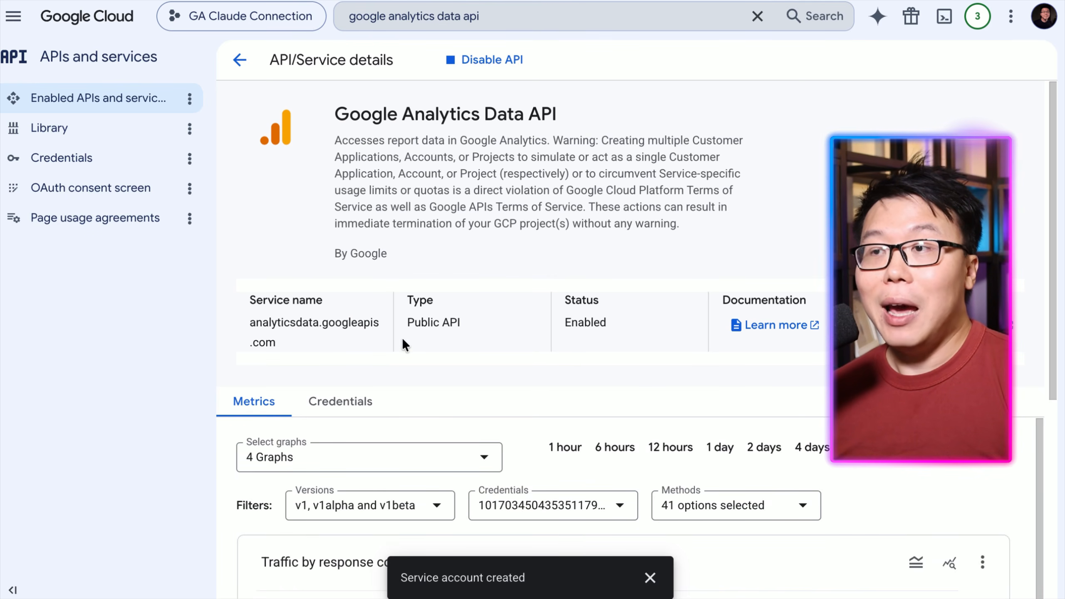
scroll(388, 286, "down", 5)
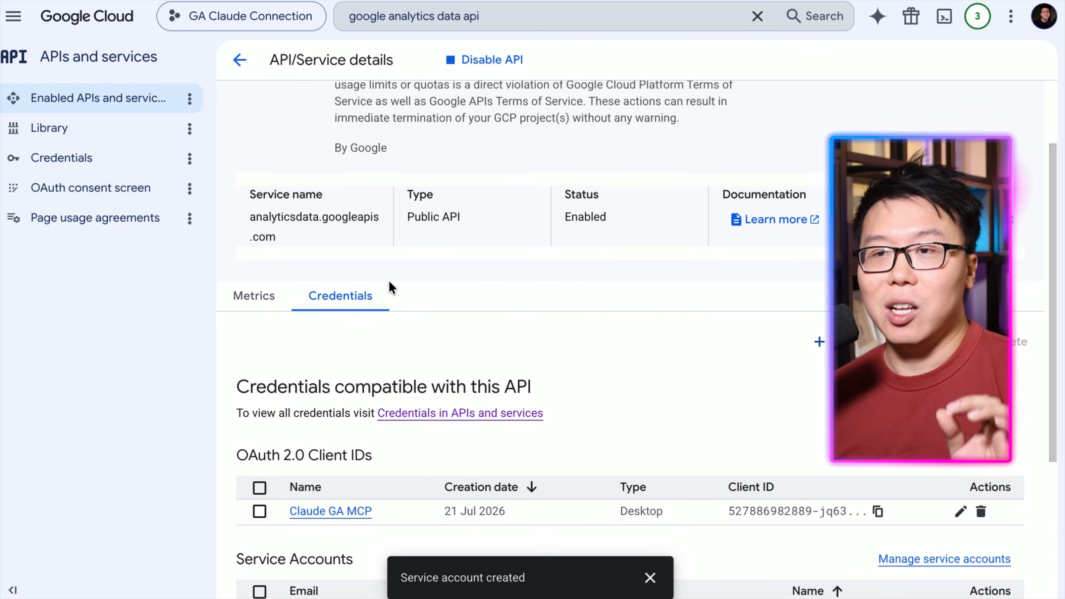
scroll(639, 195, "up", 5)
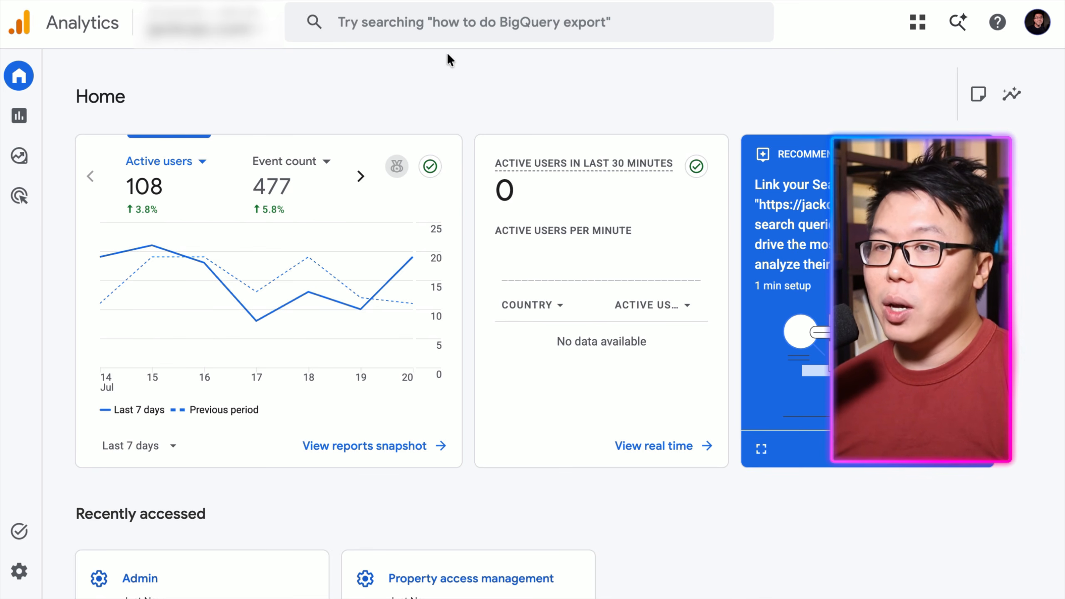
Open Property access management in the Google Analytics Admin settings and start adding users.
mouse_move(19, 580)
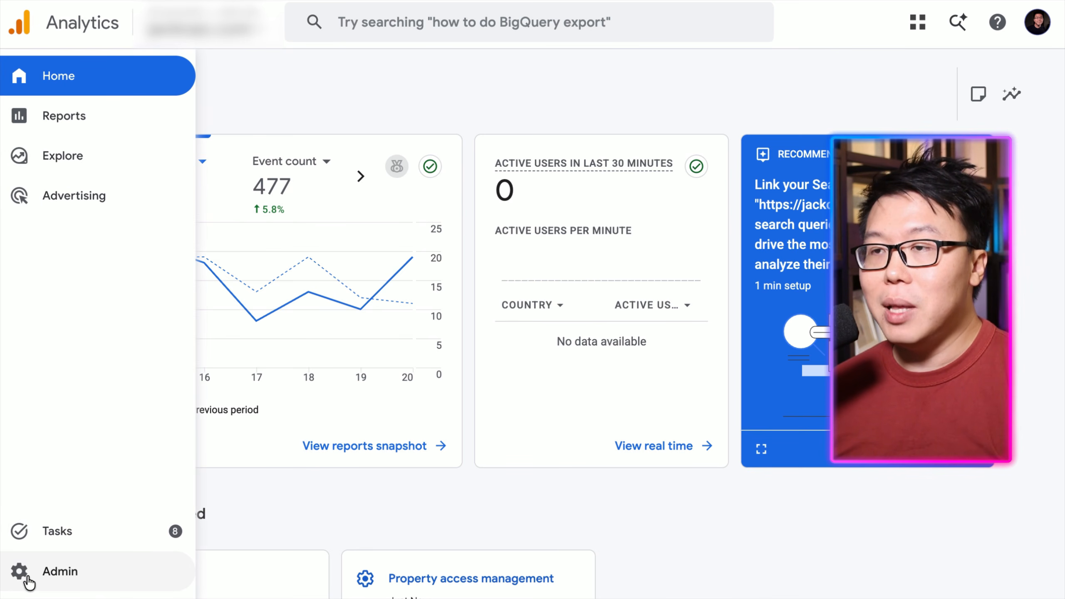
left_click(61, 572)
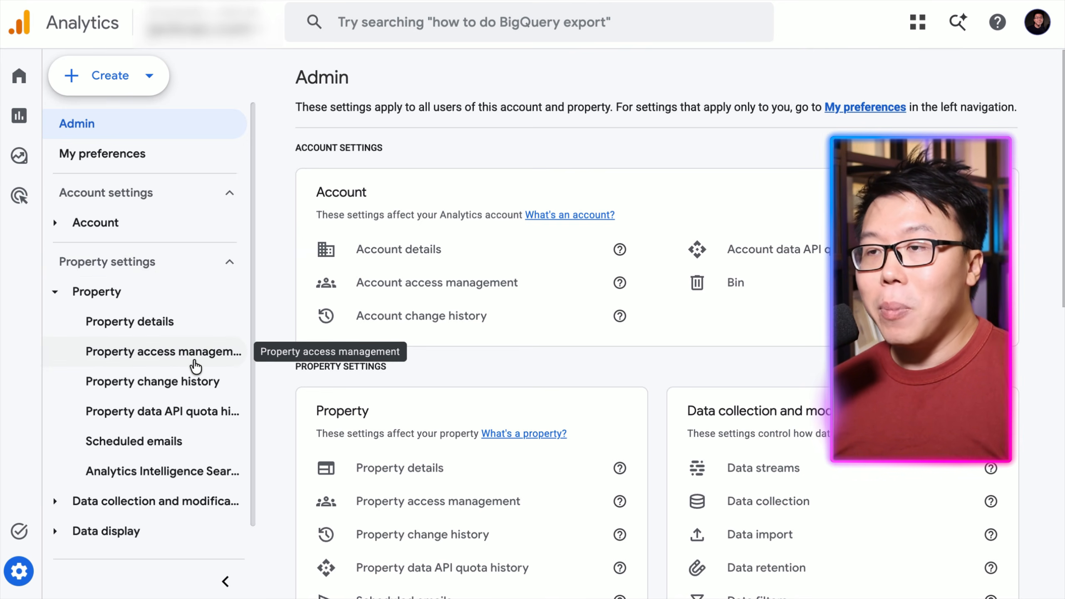
left_click(195, 364)
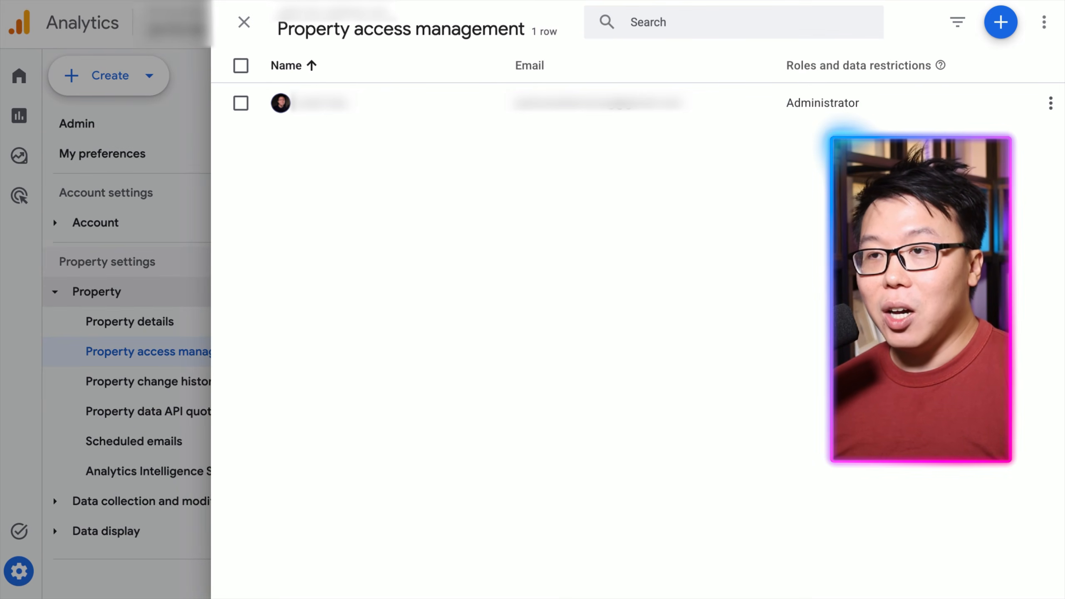
left_click(1002, 23)
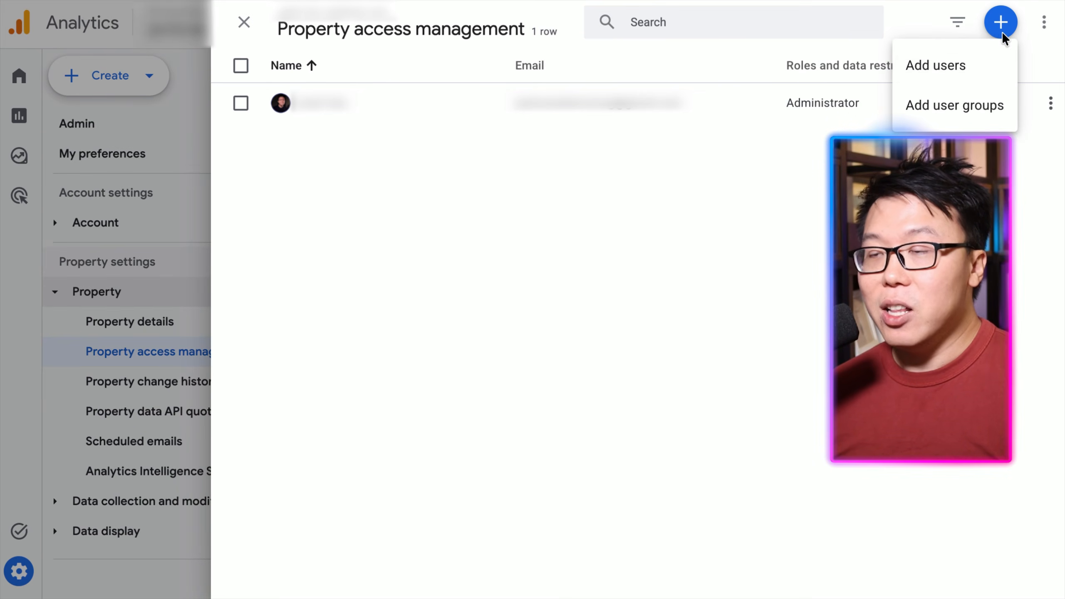
left_click(975, 65)
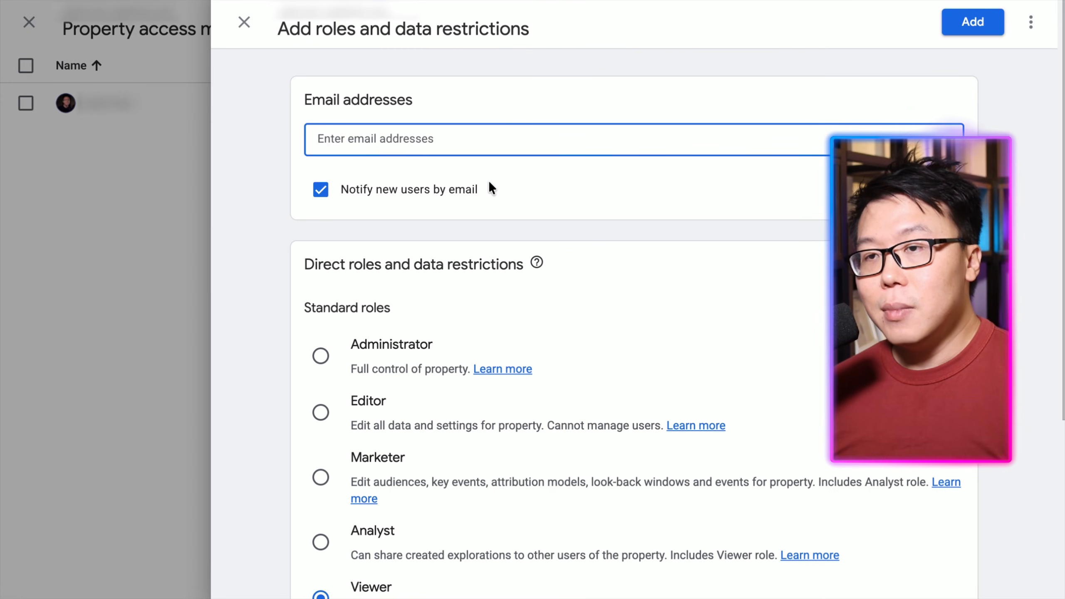
Paste the service account's email address and turn off email notification for new users.
left_click(480, 142)
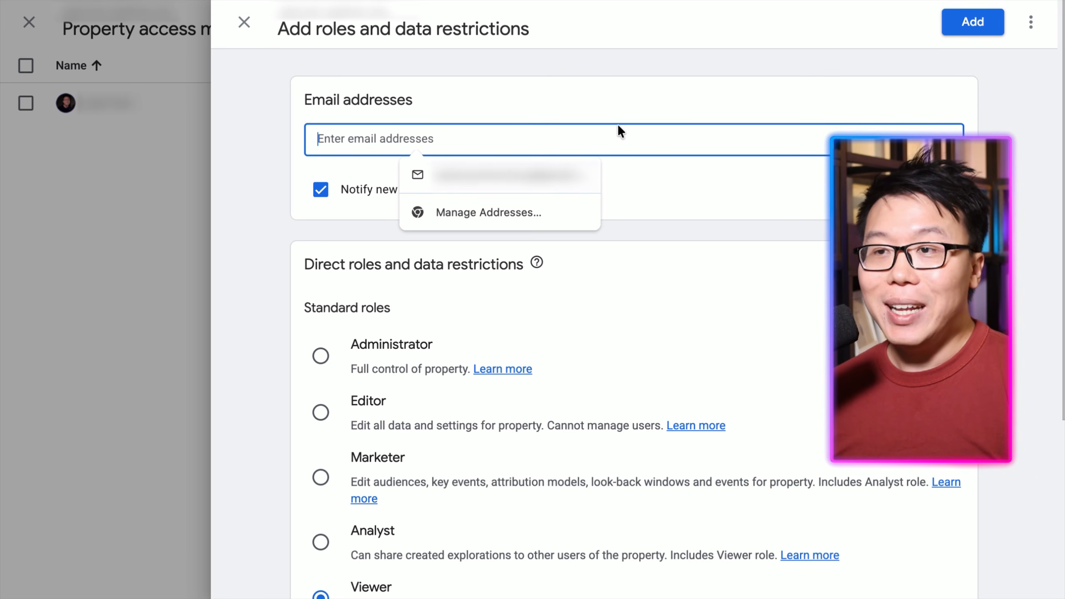
key("ctrl+v")
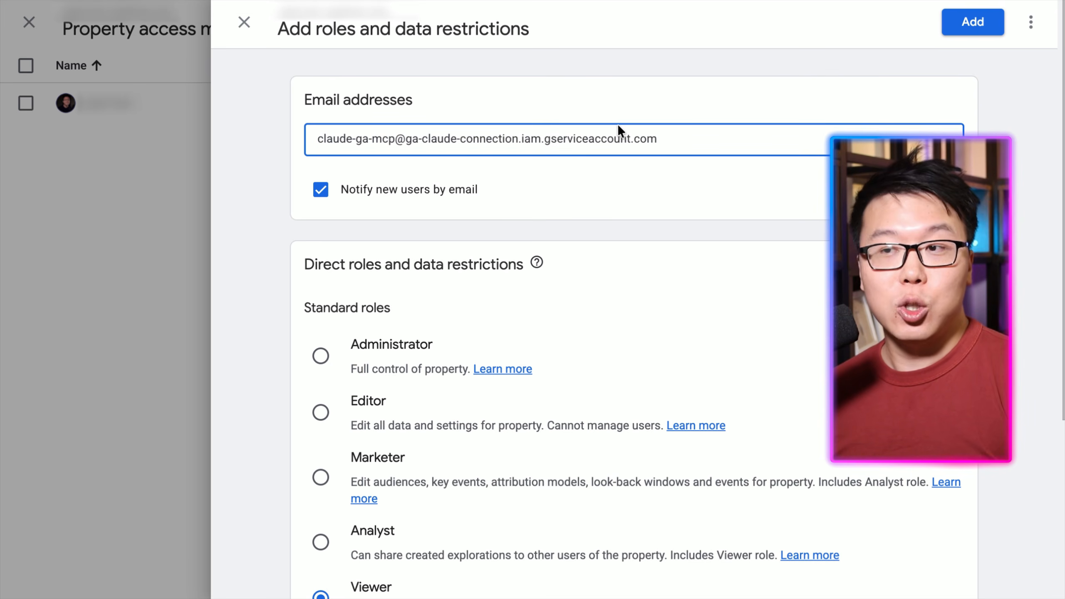
left_click(317, 201)
Assign the Marketer role to the service account and add it to the property.
scroll(503, 219, "down", 2)
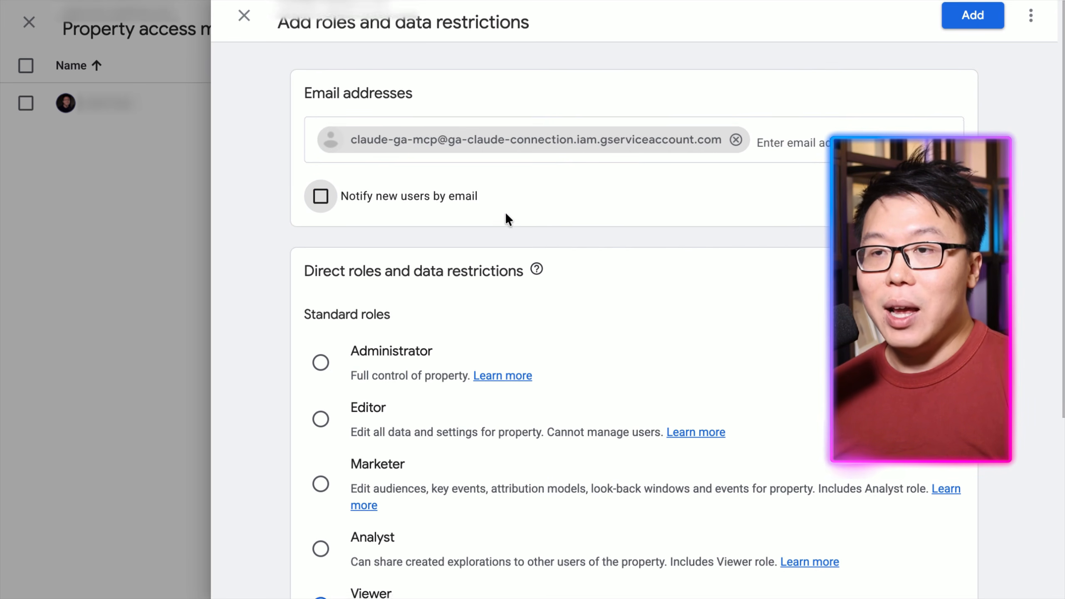
scroll(352, 503, "down", 2)
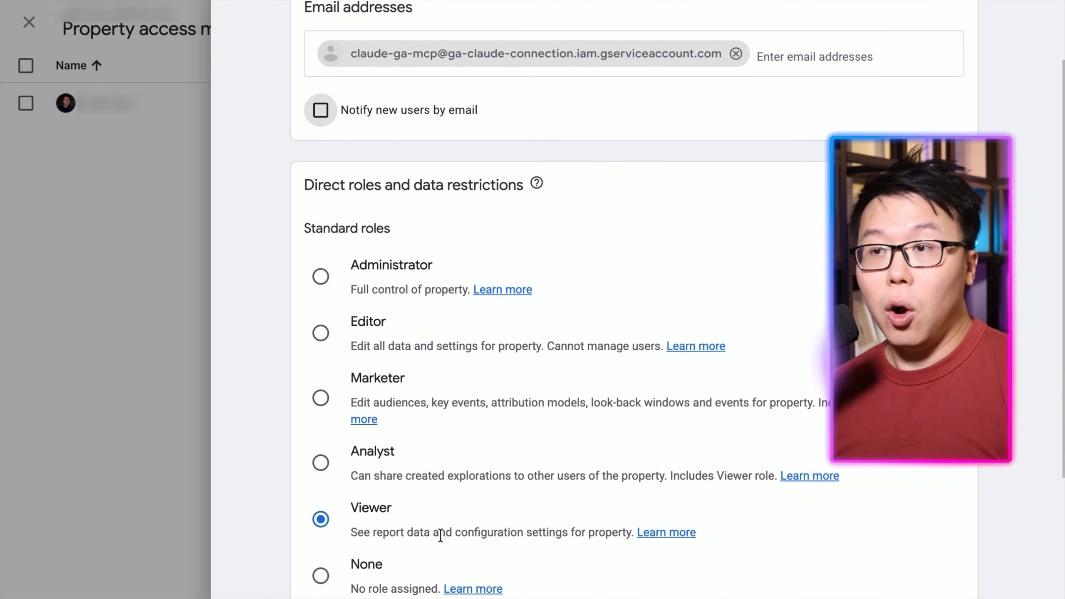
left_click(329, 403)
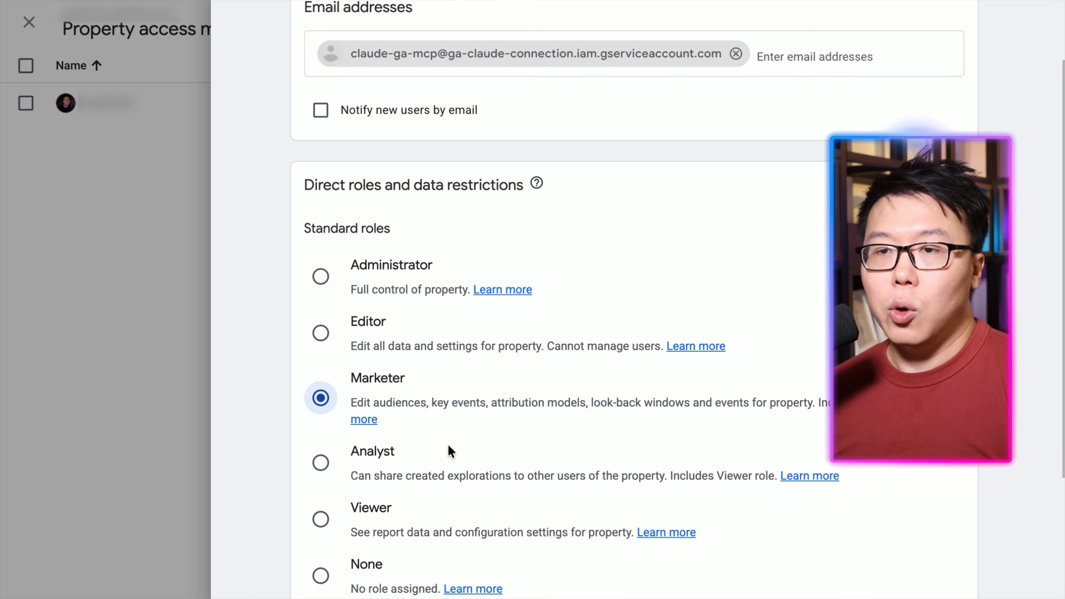
scroll(498, 436, "down", 4)
scroll(535, 416, "up", 6)
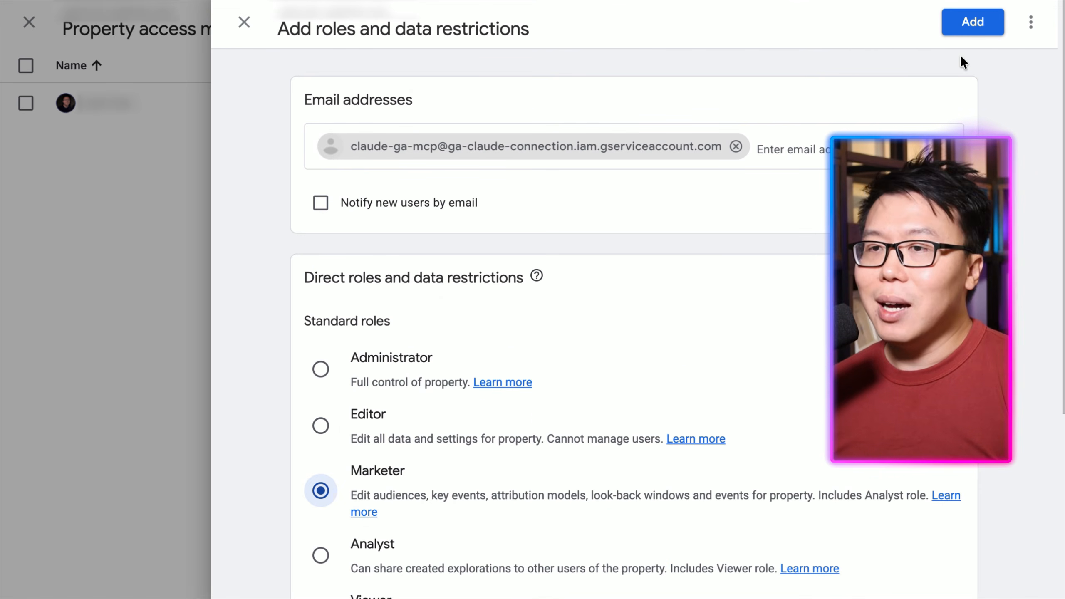
left_click(982, 24)
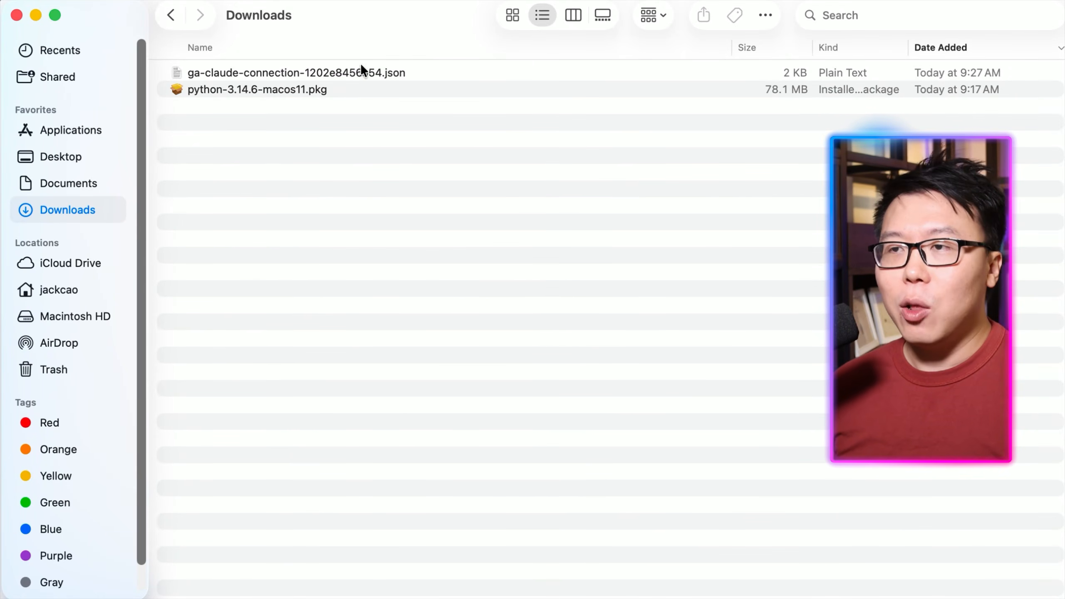
Copy the downloaded ga-claude-connection JSON key file into the Info folder on the Desktop.
left_click(372, 68)
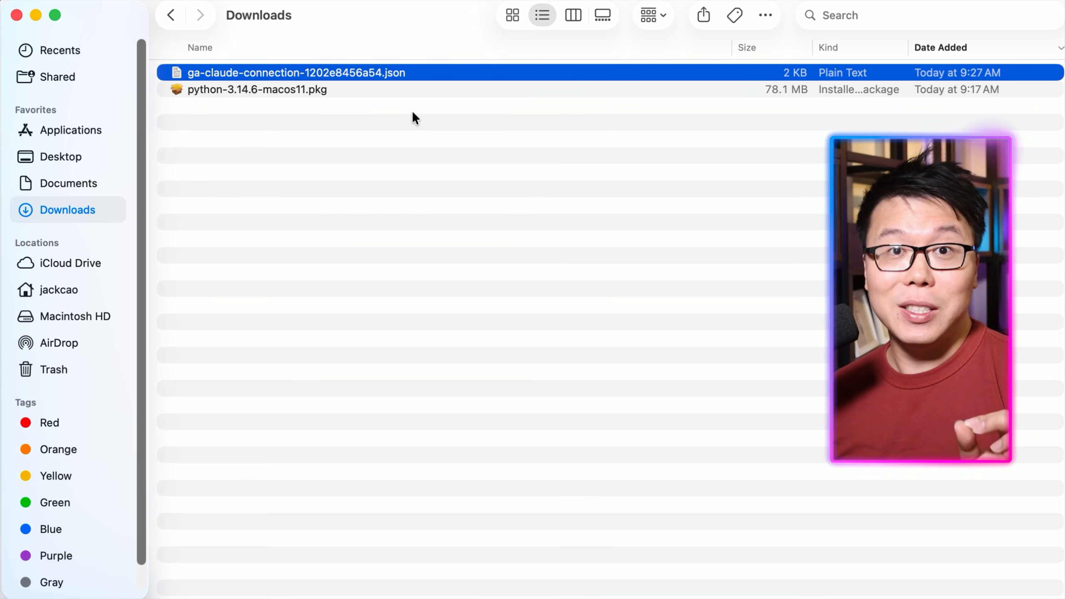
right_click(389, 71)
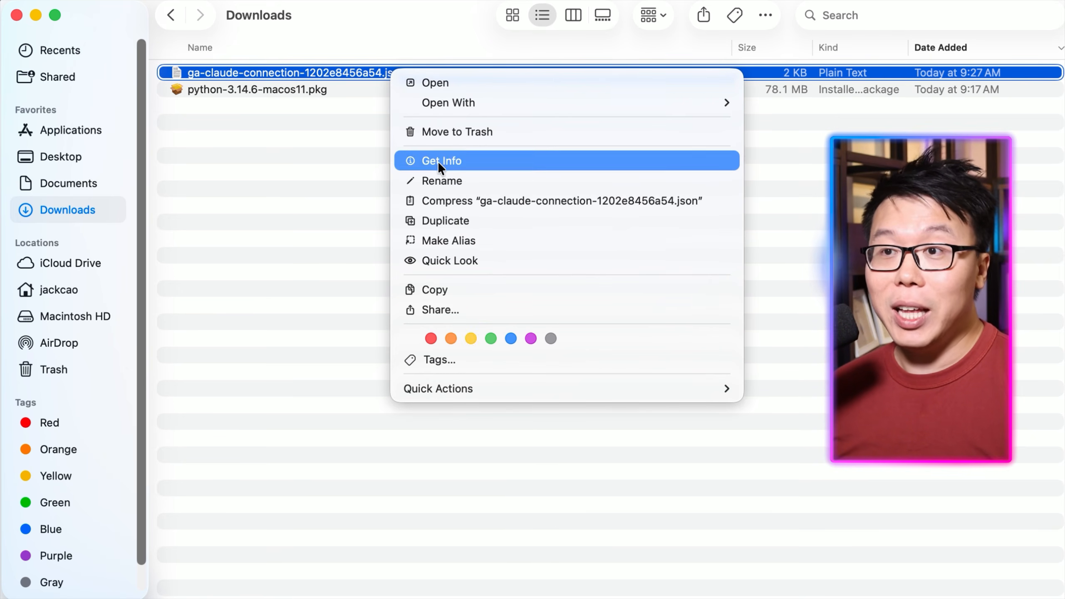
left_click(443, 290)
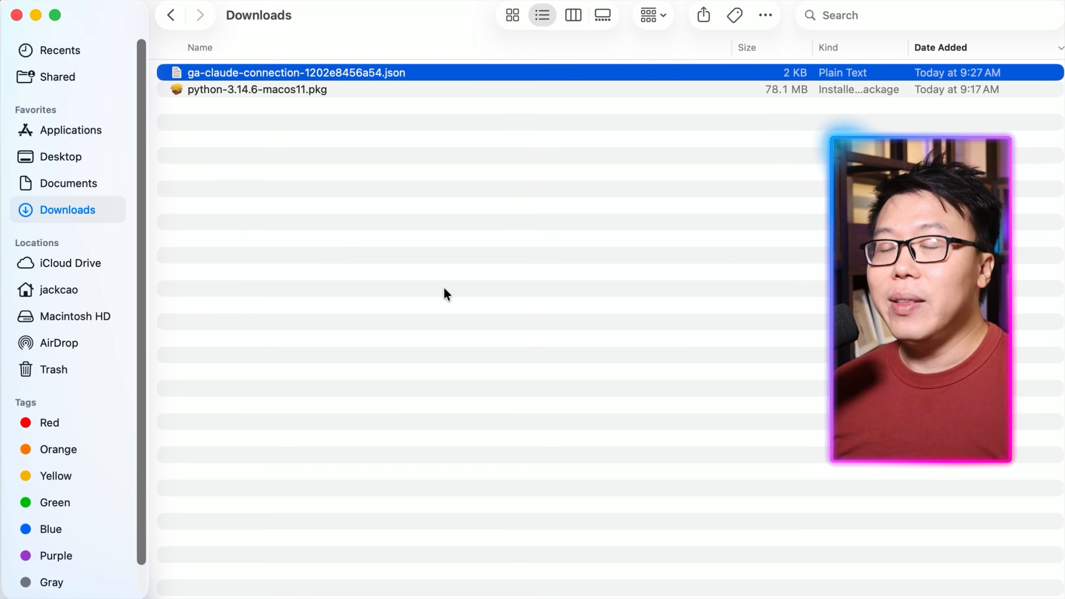
left_click(70, 157)
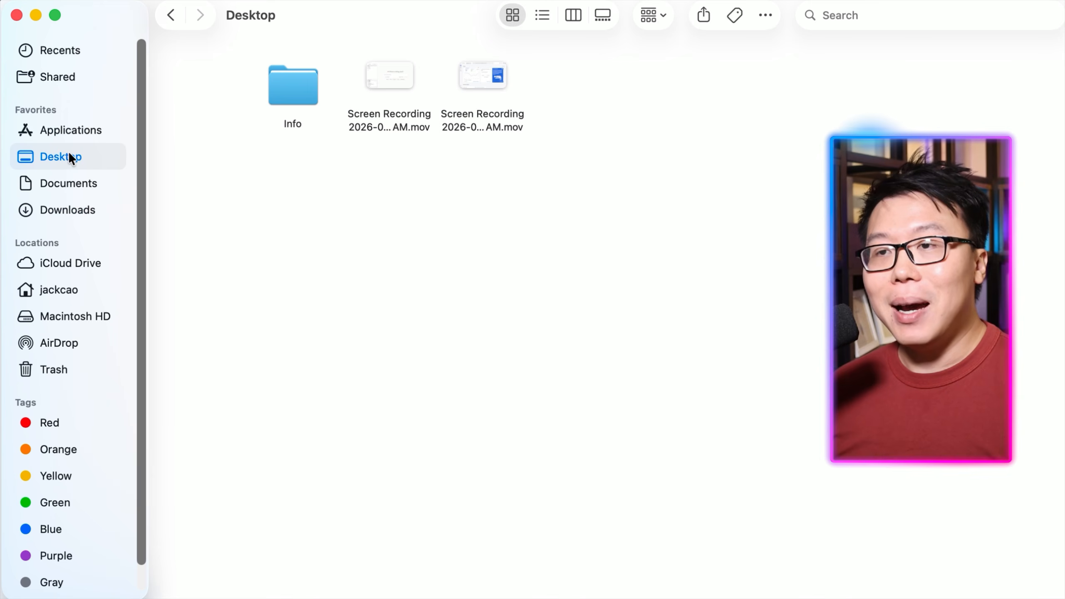
double_click(296, 101)
right_click(299, 94)
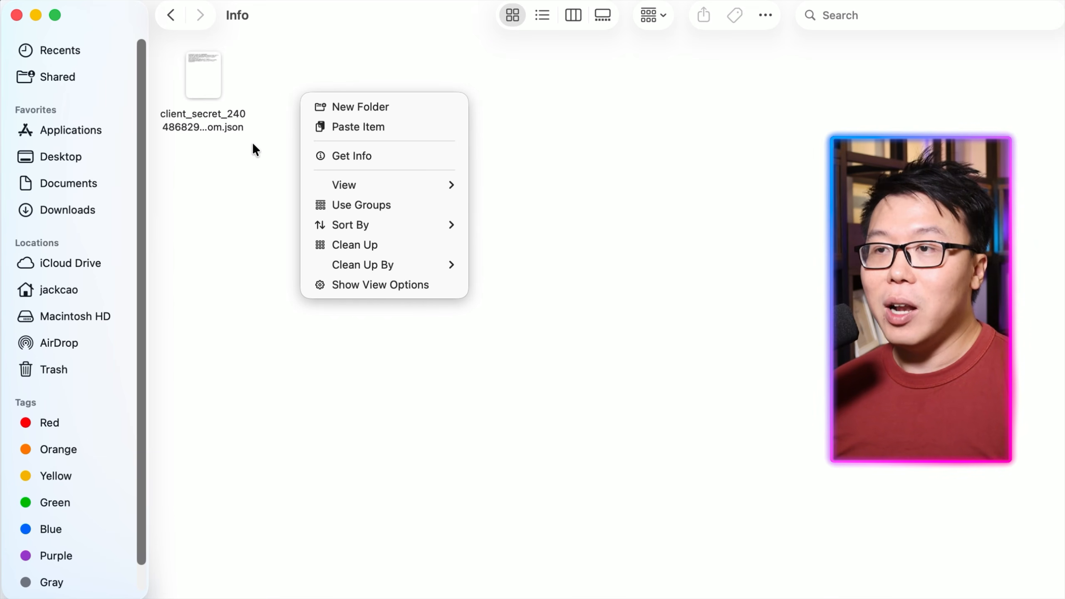
left_click(348, 126)
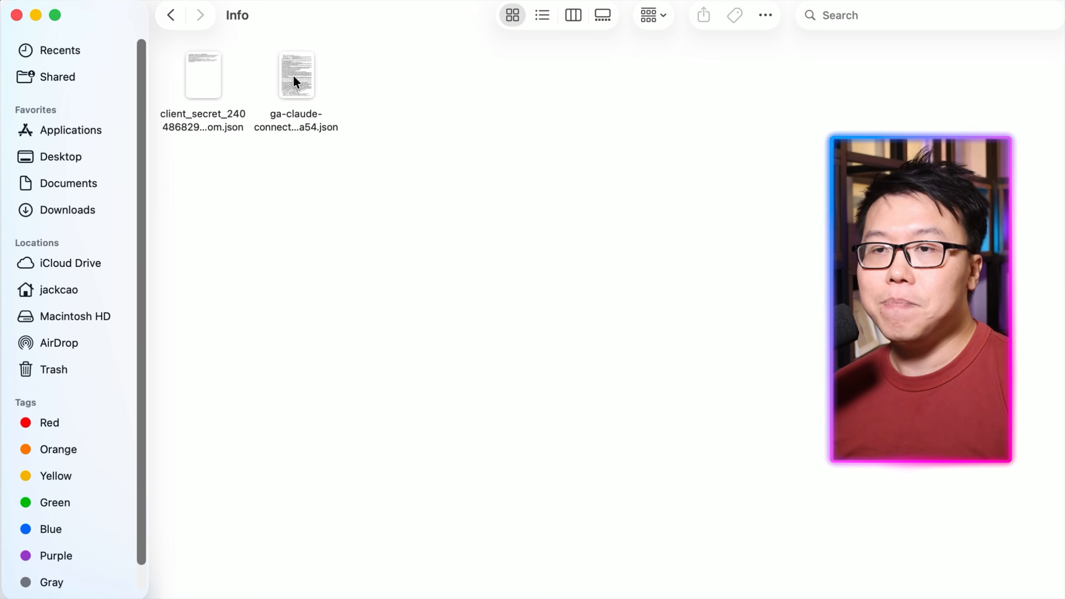
Move the original JSON key and the Python installer in Downloads to the Trash.
left_click(71, 212)
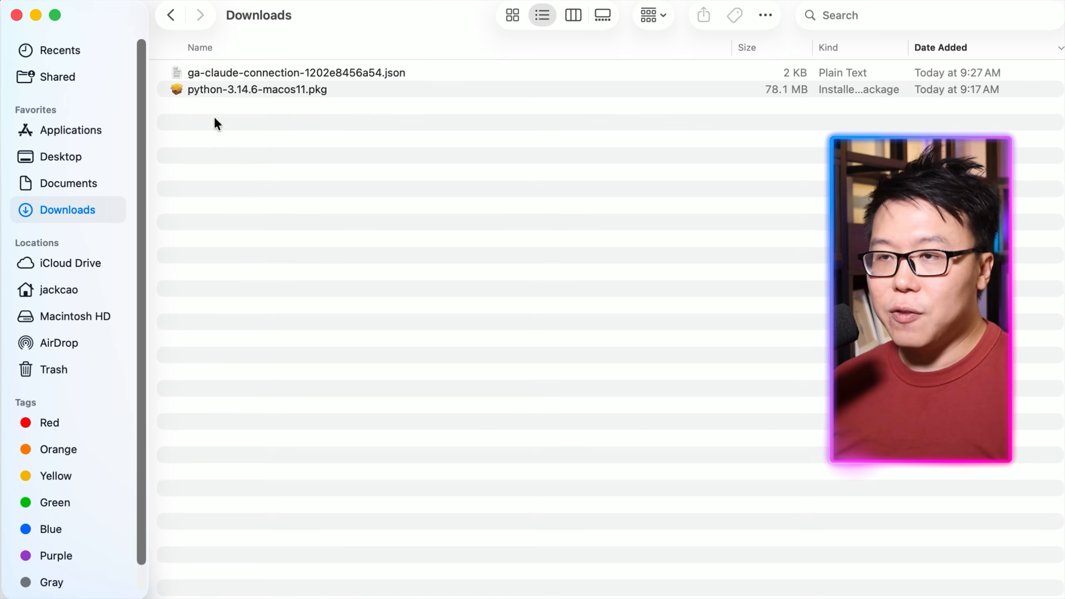
right_click(280, 72)
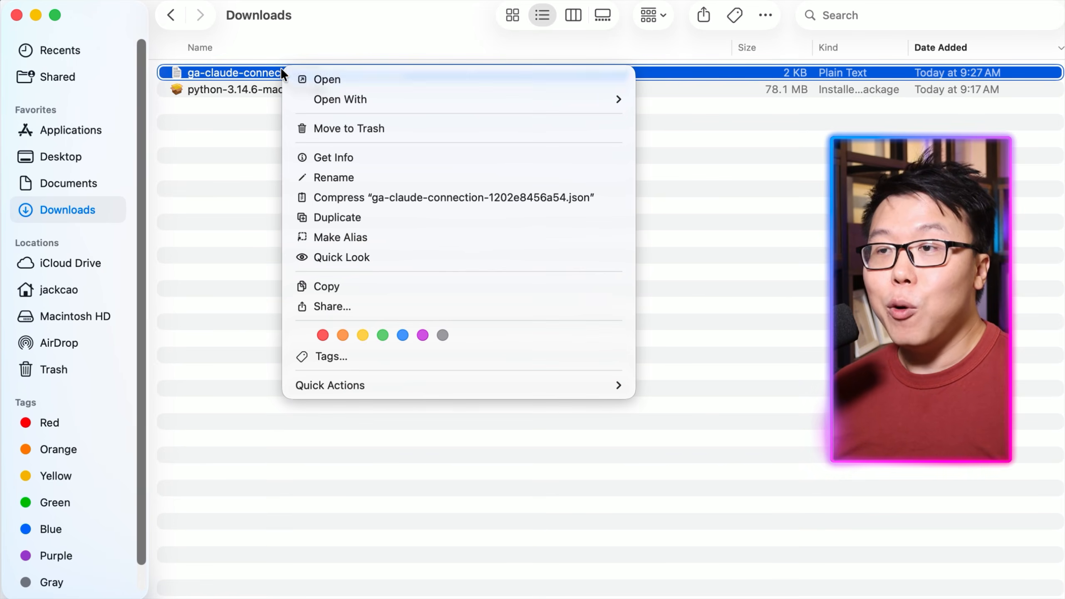
left_click(336, 128)
left_click(305, 71)
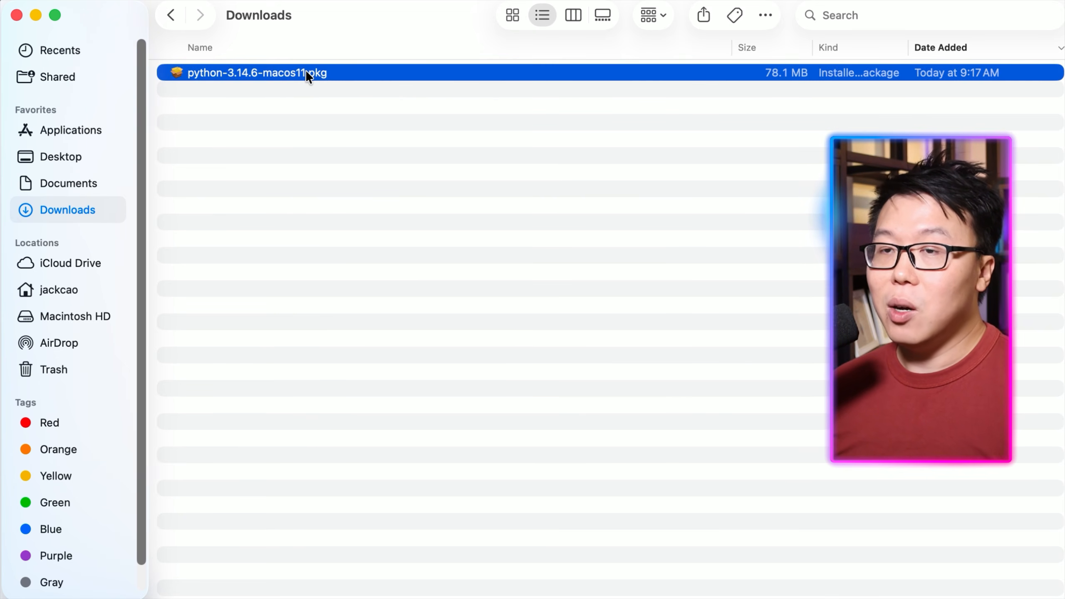
right_click(305, 71)
left_click(348, 133)
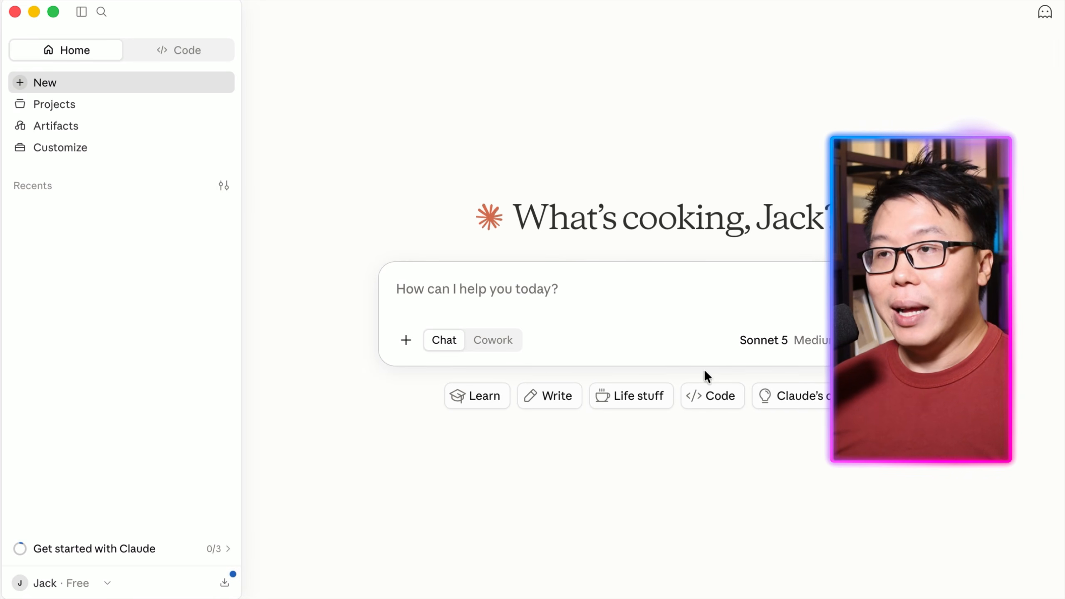
Open Claude's Developer settings, edit the config, and open claude_desktop_config.json in TextEdit.
left_click(50, 584)
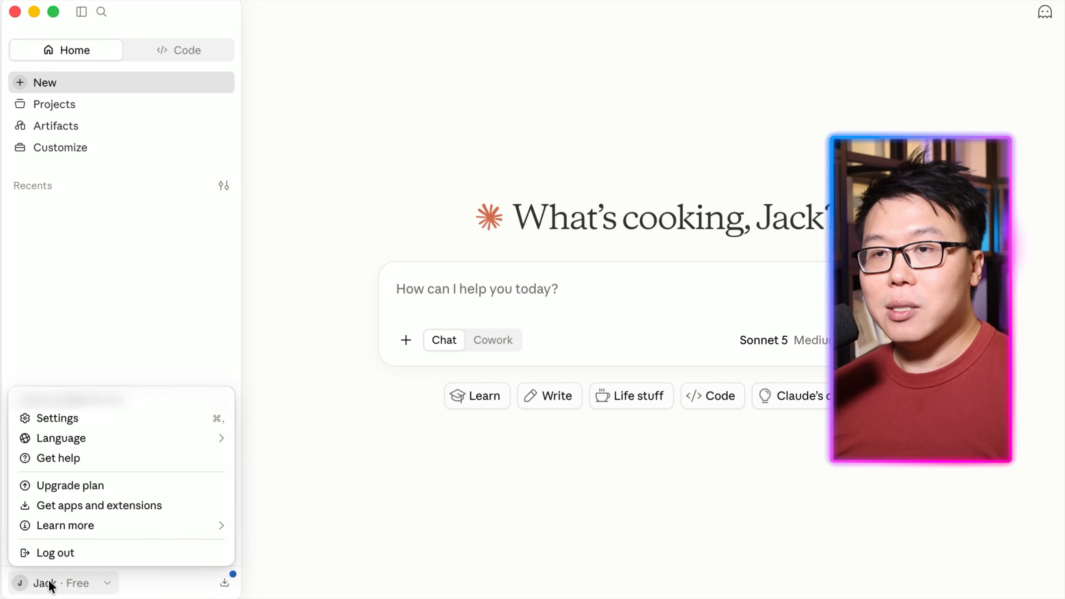
left_click(80, 413)
scroll(245, 420, "down", 1)
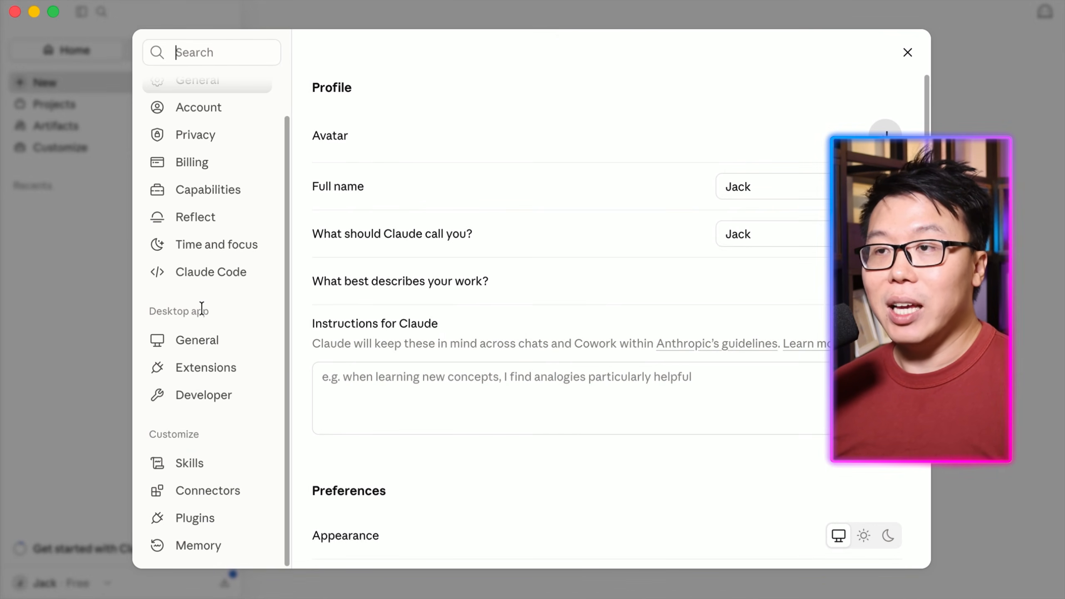
left_click(209, 396)
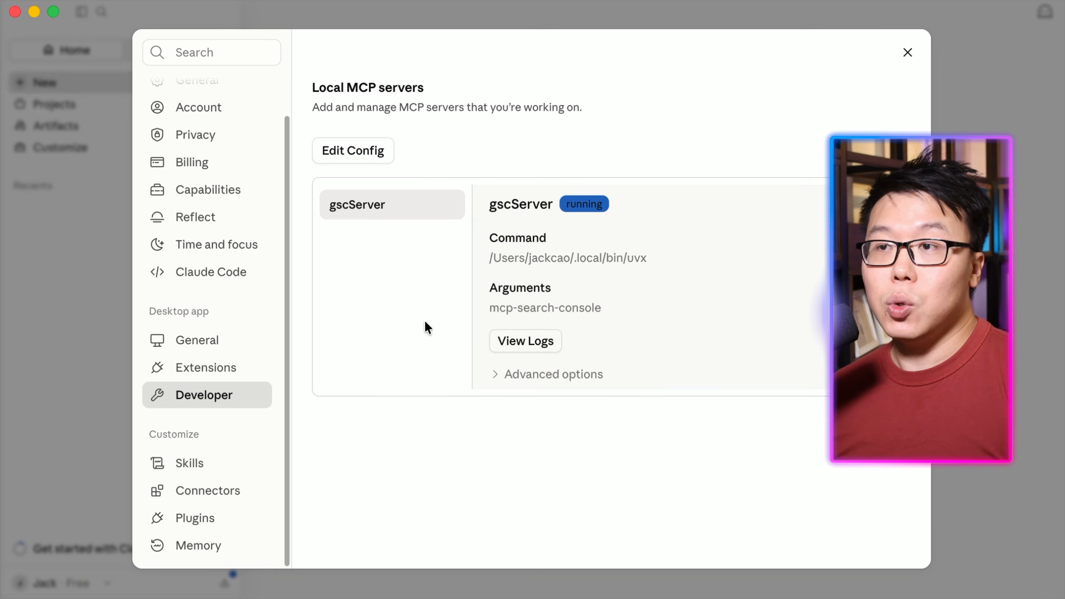
left_click(348, 151)
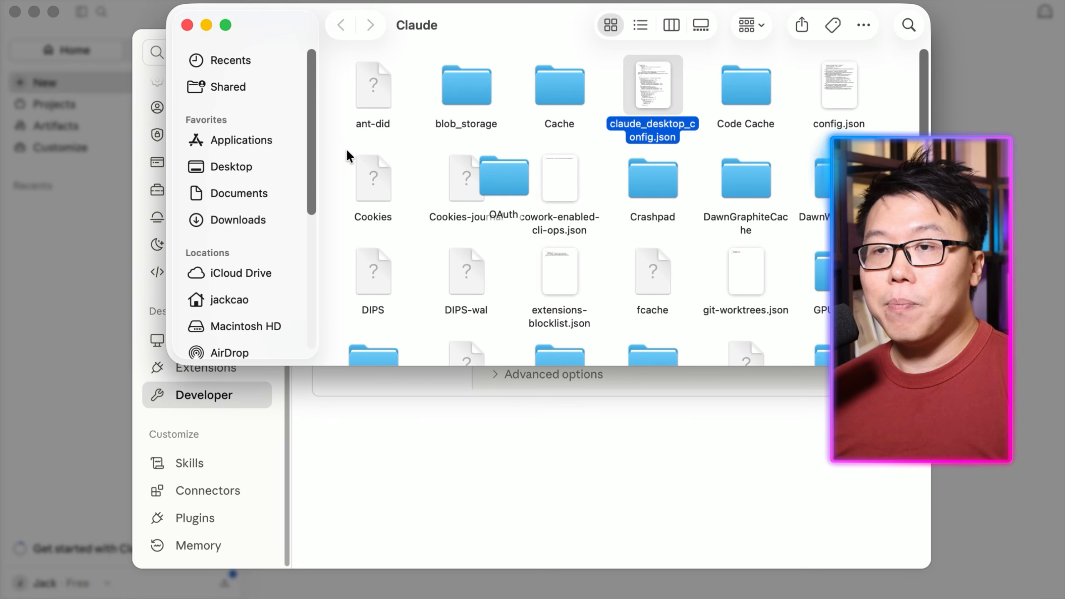
right_click(649, 85)
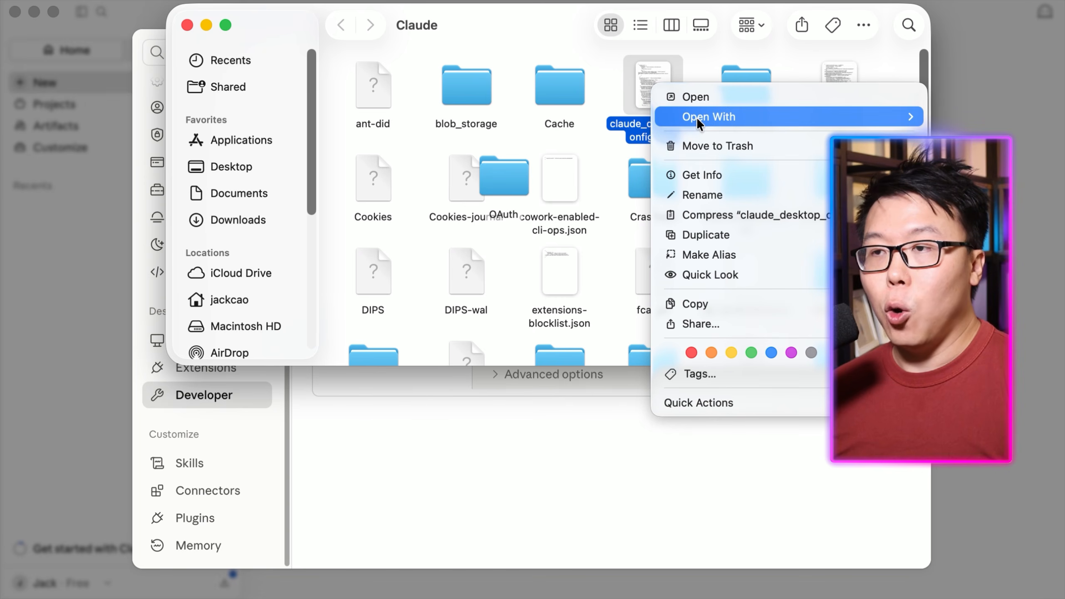
mouse_move(697, 117)
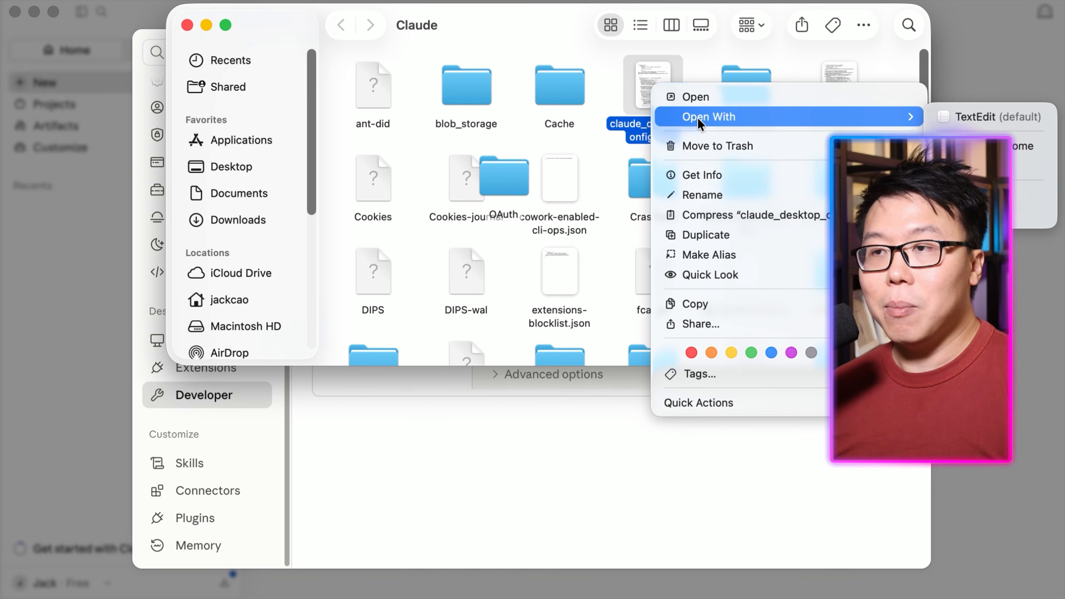
left_click(963, 115)
Compare the mcpServers section of the config file with the google-analytics server template in the document.
left_click_drag(280, 0, 280, 11)
left_click_drag(553, 357, 1063, 597)
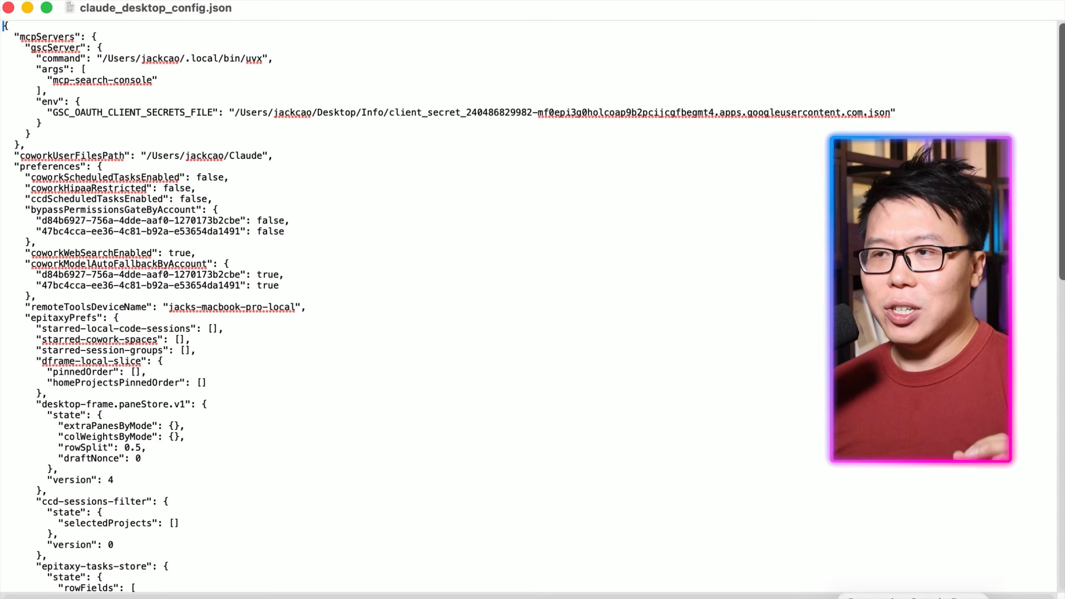
left_click_drag(19, 37, 73, 34)
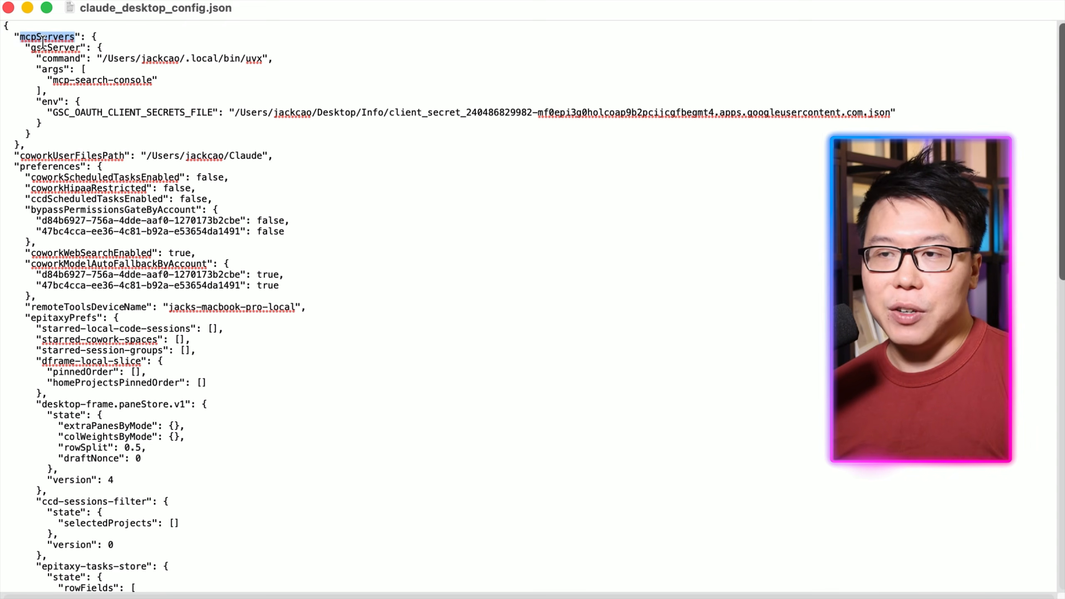
left_click(64, 38)
left_click_drag(32, 47, 79, 45)
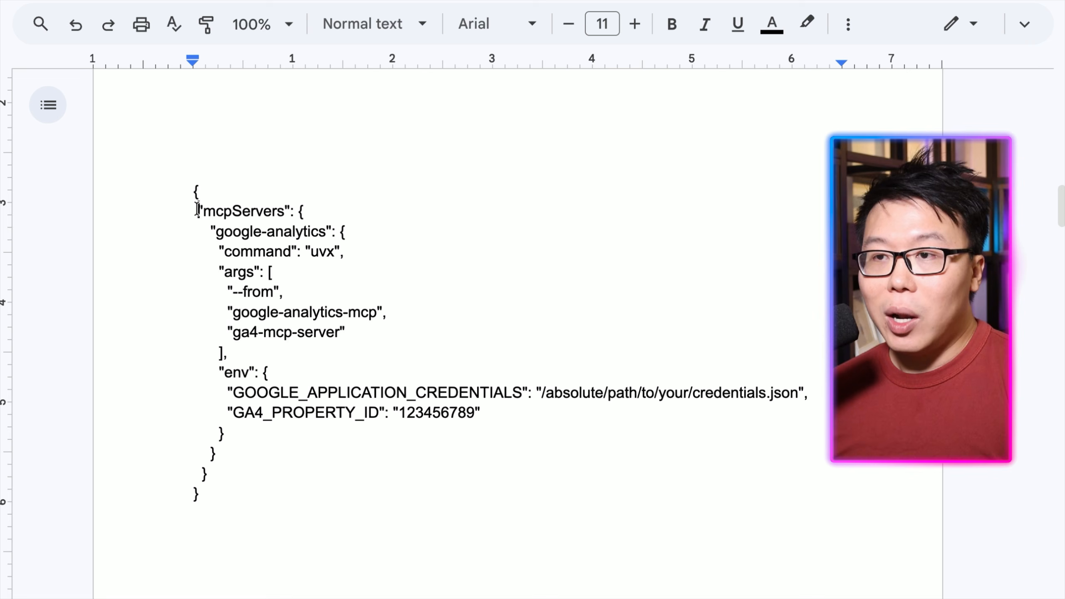
left_click_drag(197, 210, 278, 211)
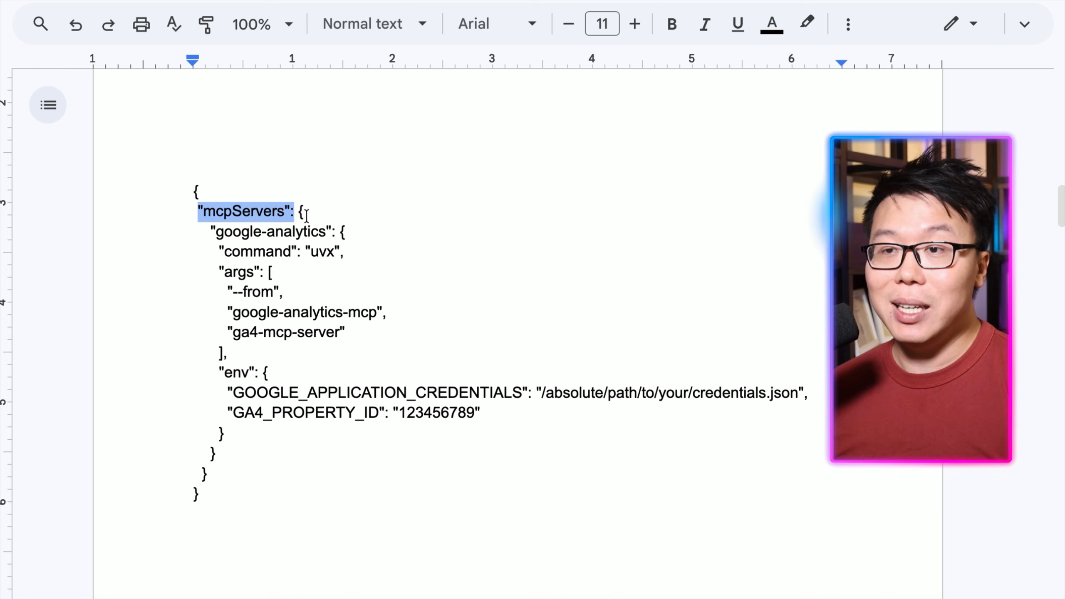
Examine the brace nesting of the mcpServers and google-analytics sections in the template document.
left_click(210, 232)
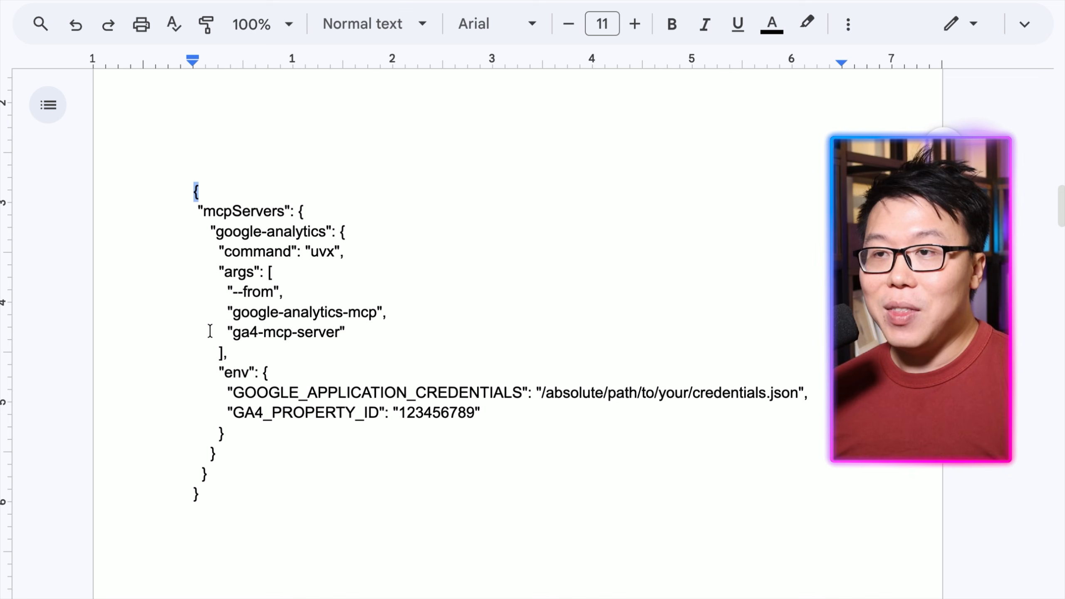
double_click(199, 498)
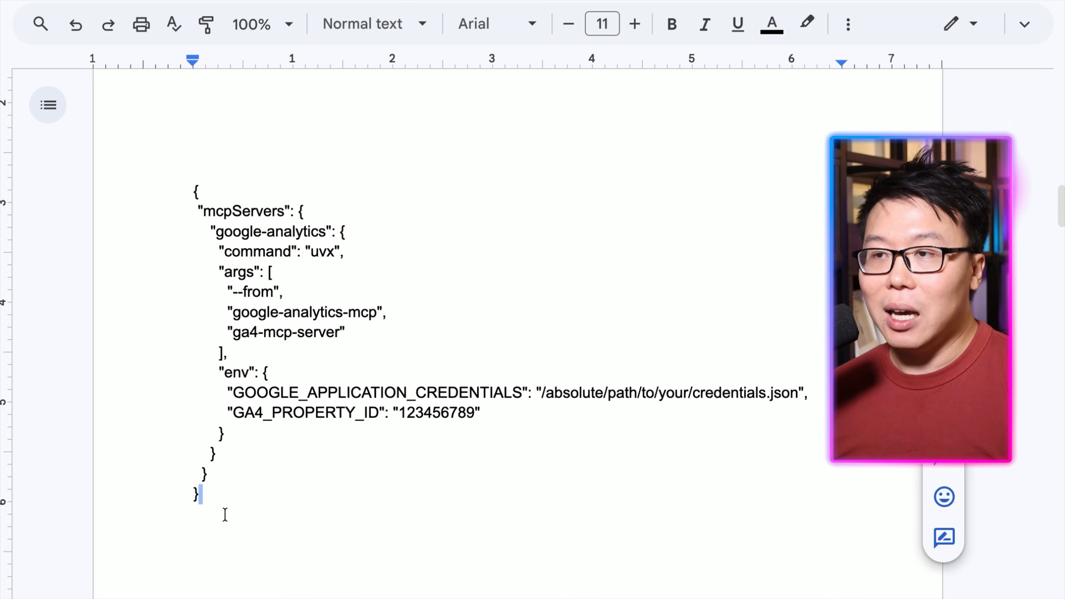
left_click_drag(199, 496, 194, 495)
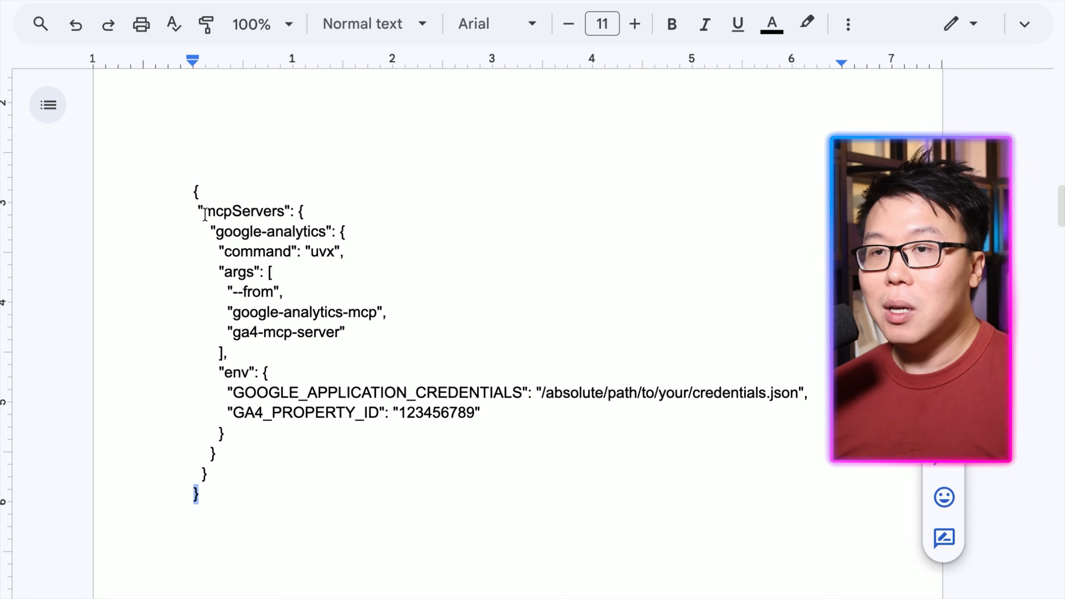
left_click_drag(199, 187, 284, 217)
left_click(300, 209)
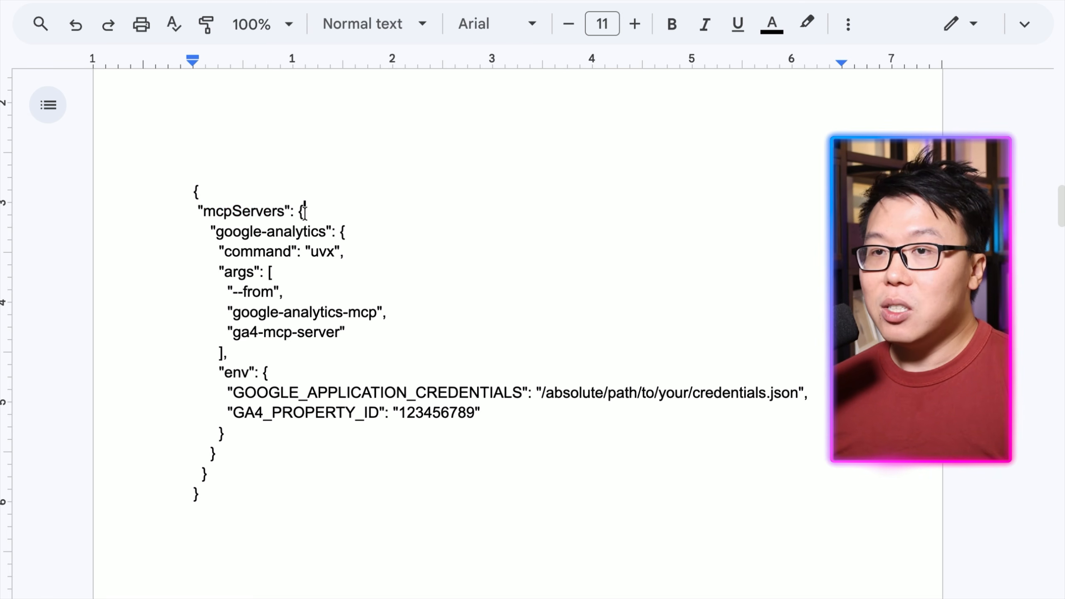
left_click_drag(304, 210, 298, 214)
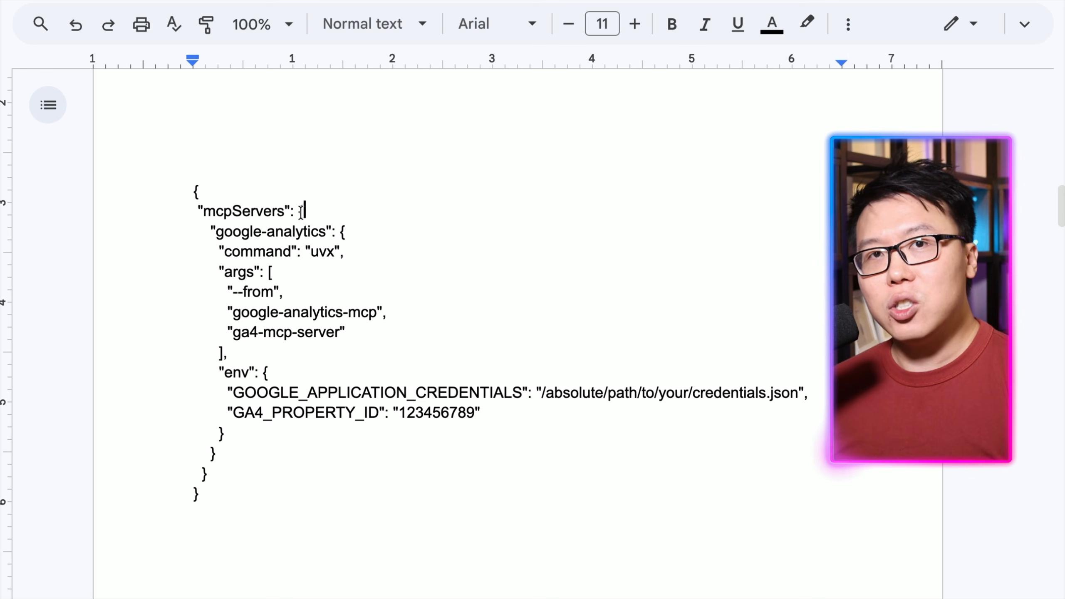
left_click_drag(208, 474, 204, 475)
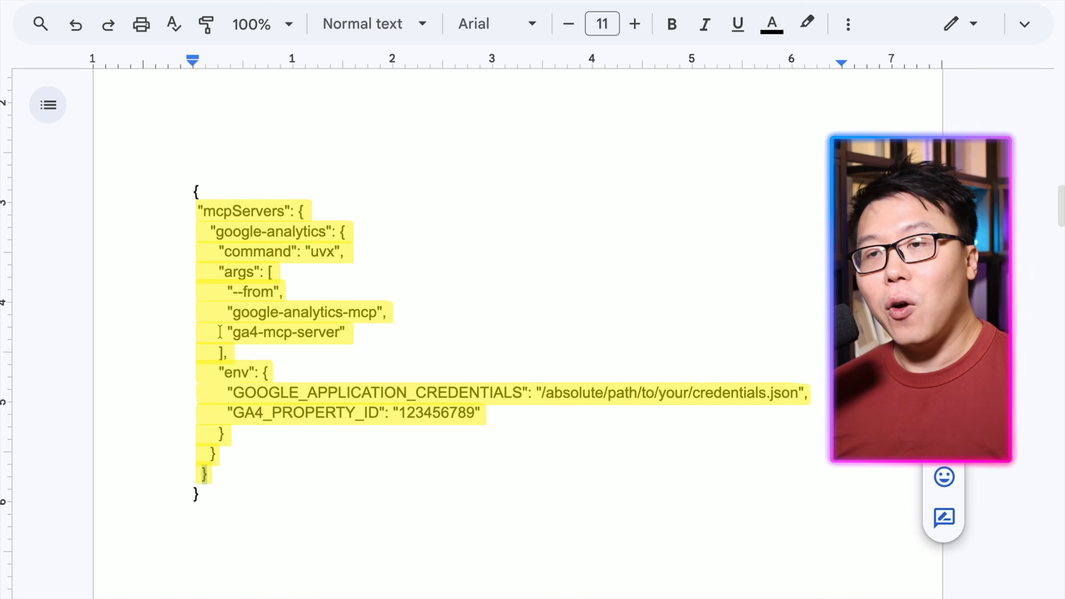
Copy the google-analytics server block from the template document.
left_click_drag(212, 230, 226, 454)
key("super+c")
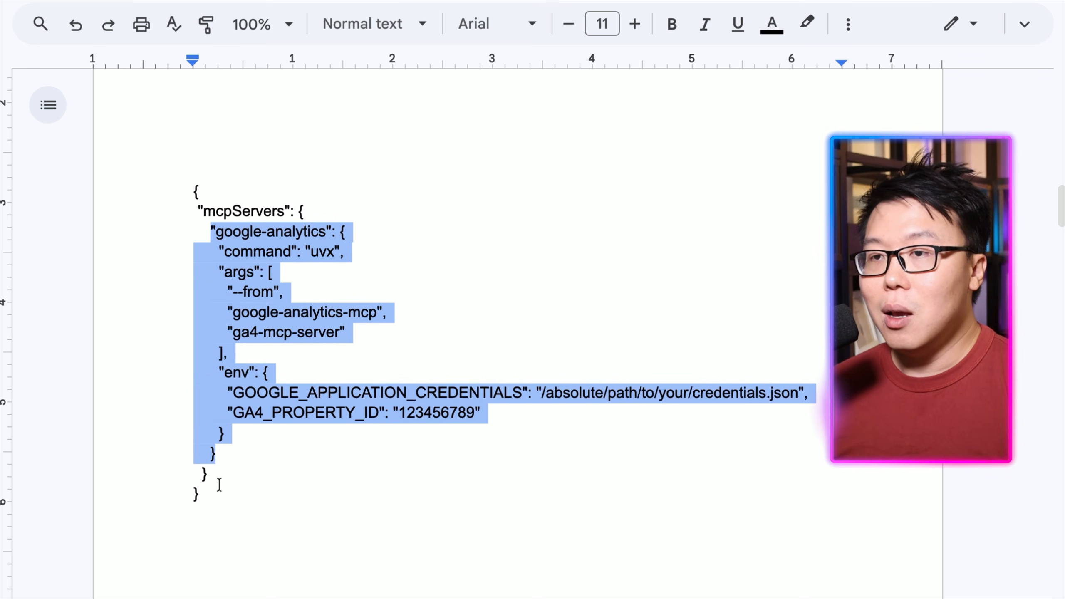
right_click(258, 321)
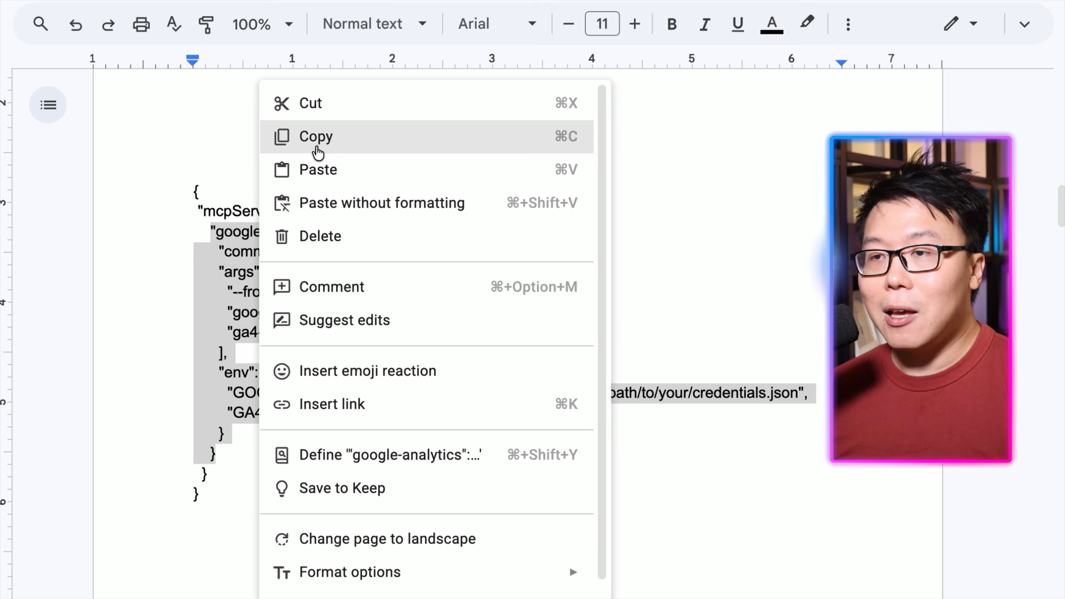
left_click(292, 142)
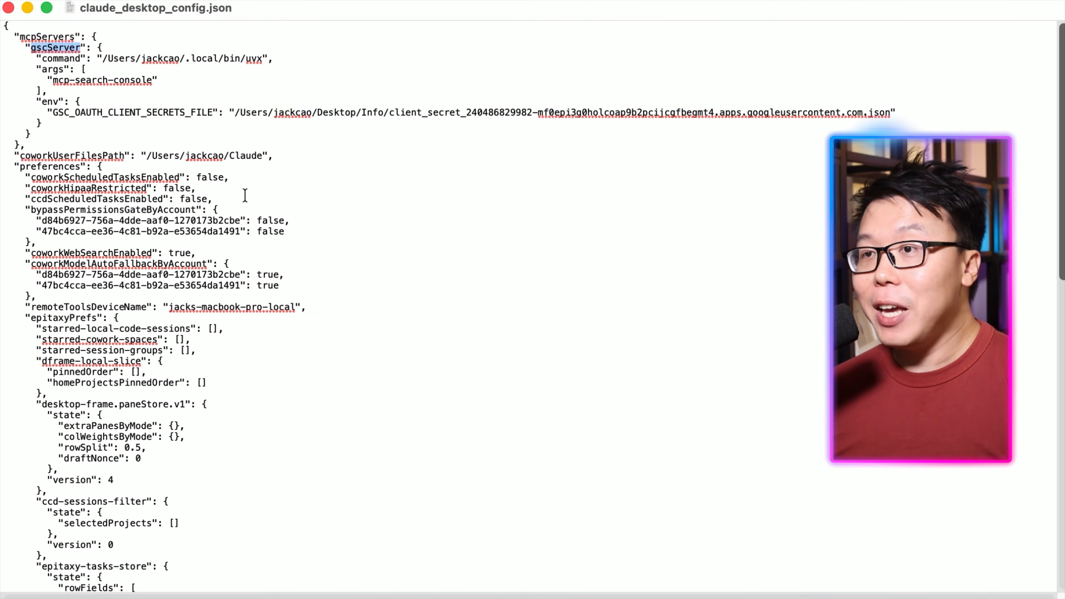
Add a comma after the gscServer entry in the config's mcpServers section and paste the google-analytics block below it.
left_click_drag(14, 33, 27, 143)
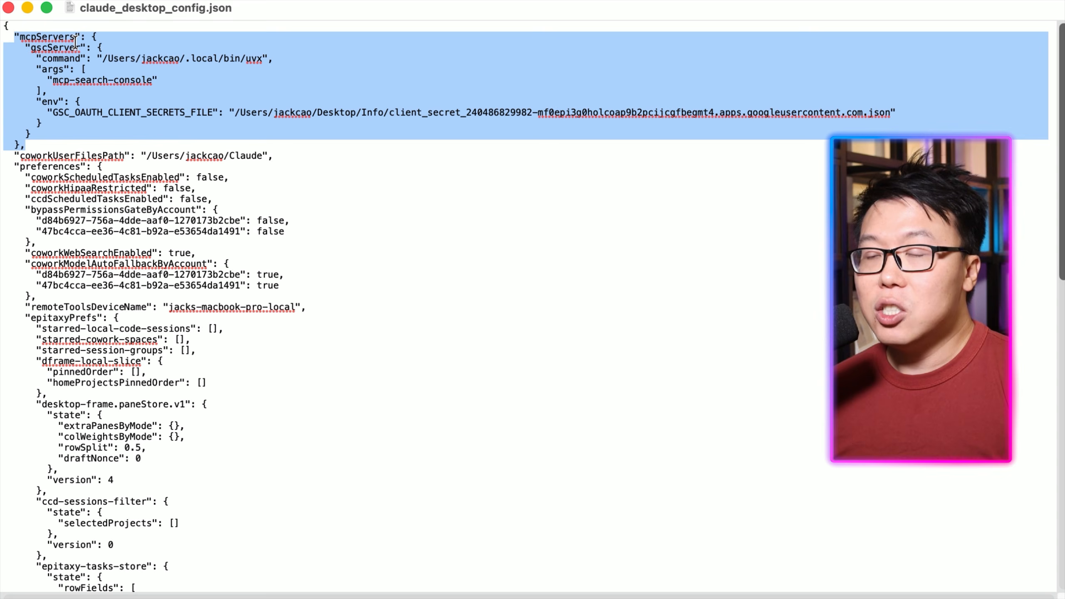
left_click(92, 36)
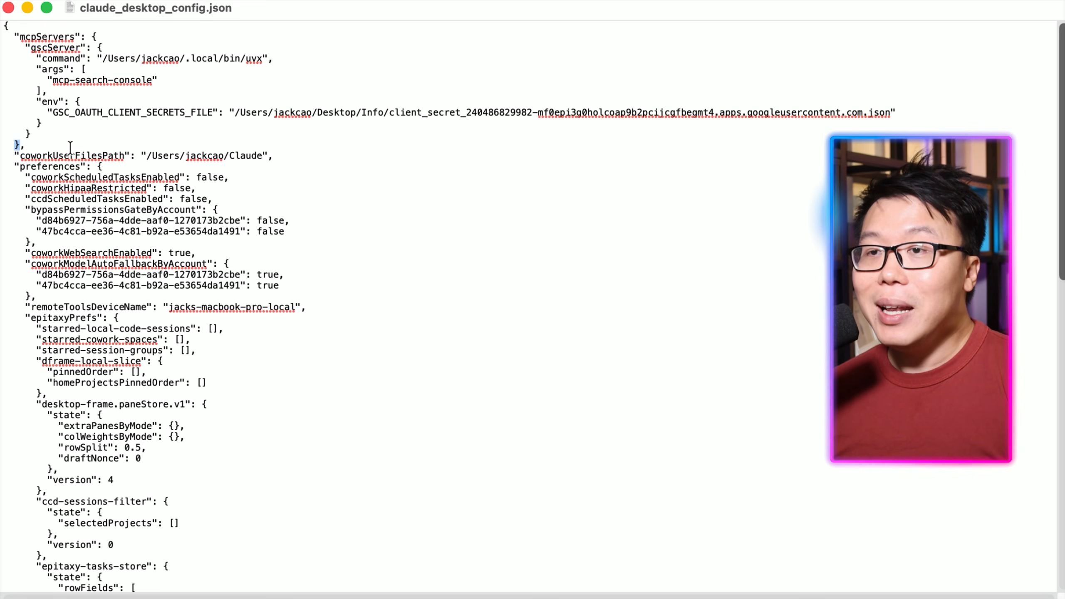
left_click(42, 134)
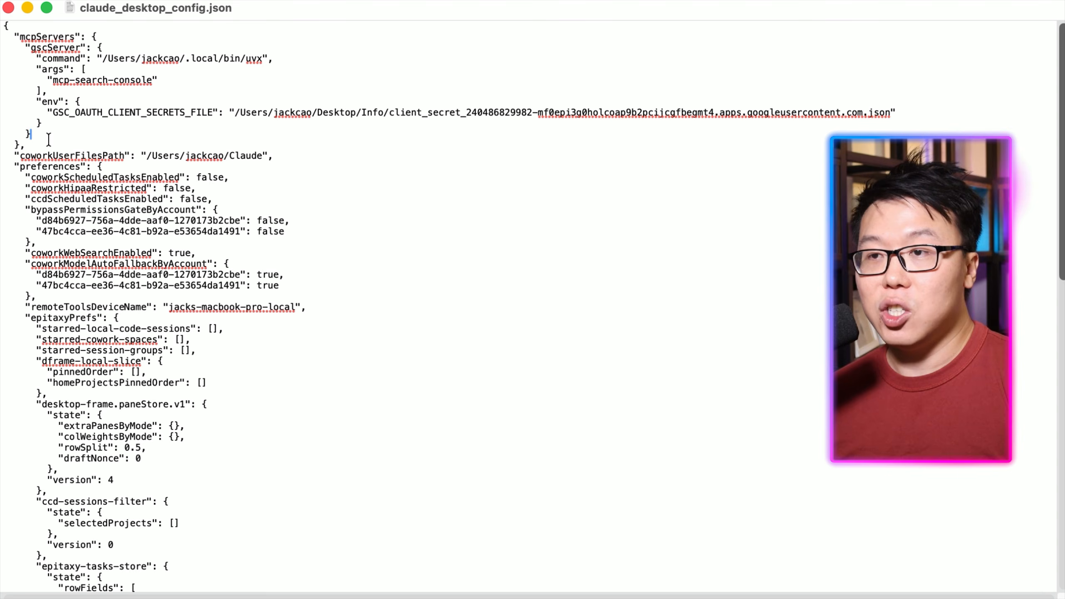
type(",")
key("Return")
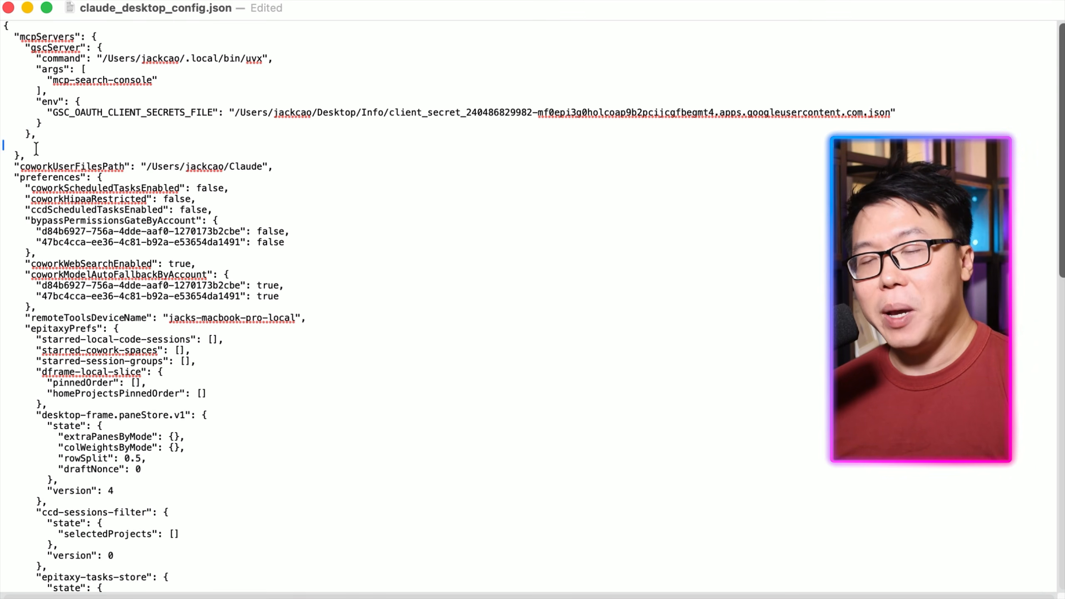
key("Return")
key("super+v")
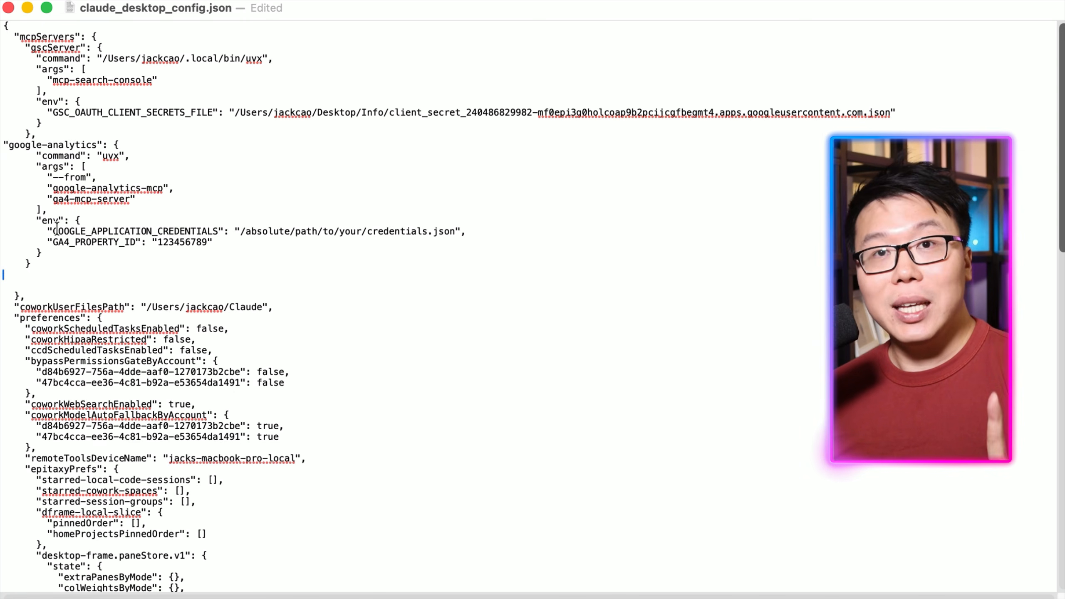
Copy the full path of the ga-claude-connection JSON key in the Info folder by dropping it into Terminal.
left_click_drag(49, 231, 461, 235)
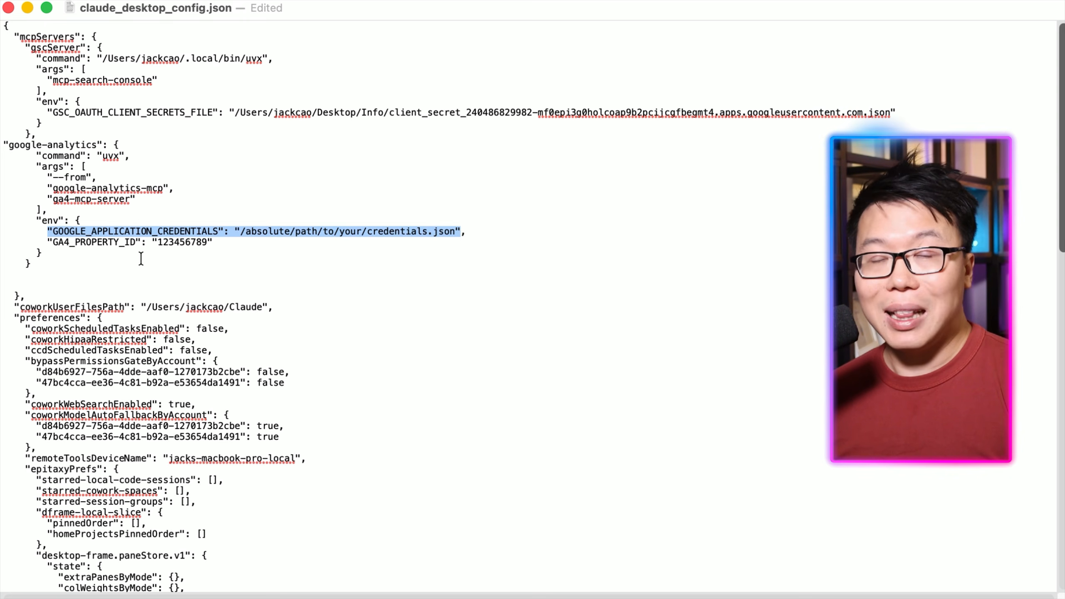
left_click(136, 242)
left_click_drag(46, 243, 456, 232)
left_click(227, 243)
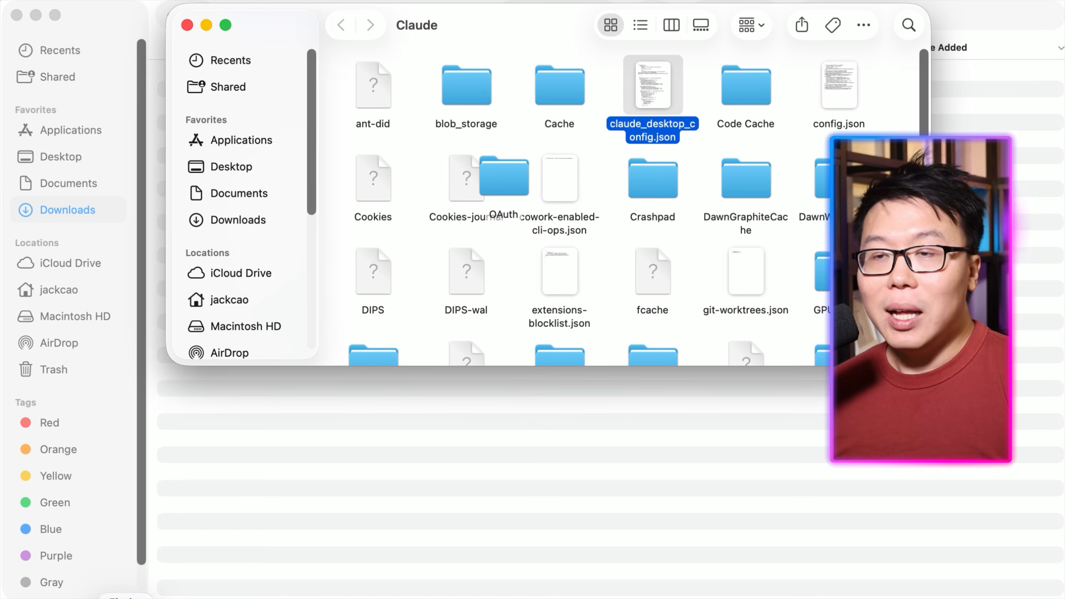
left_click(226, 165)
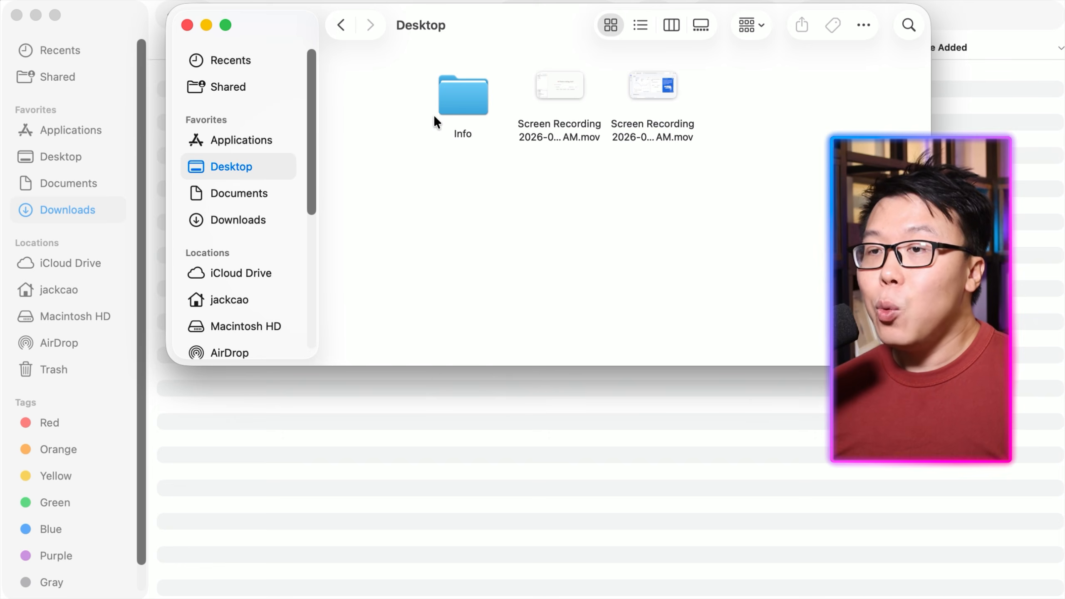
double_click(440, 104)
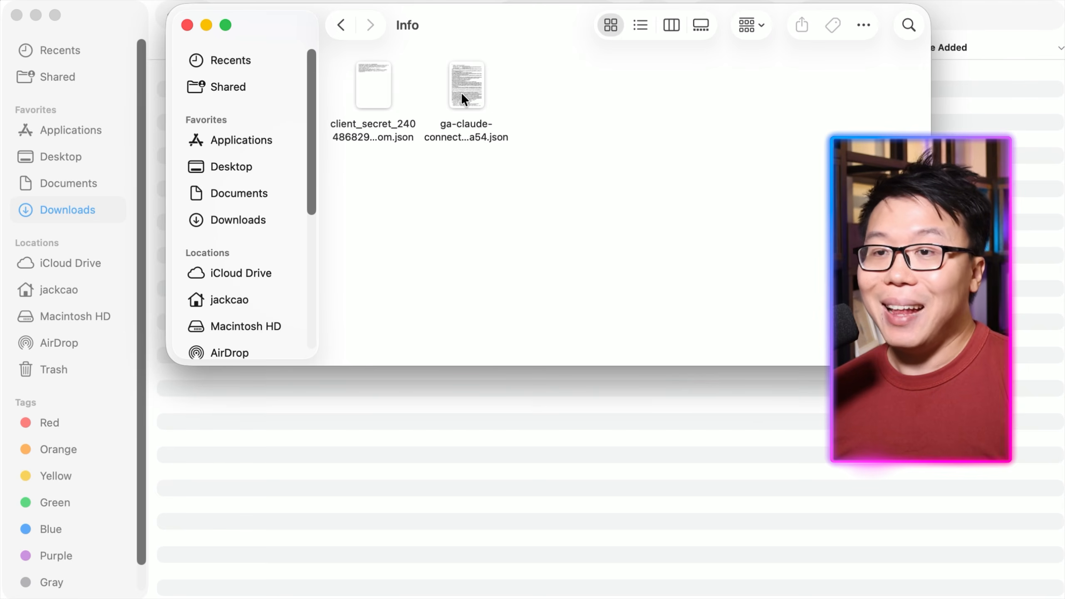
left_click(461, 99)
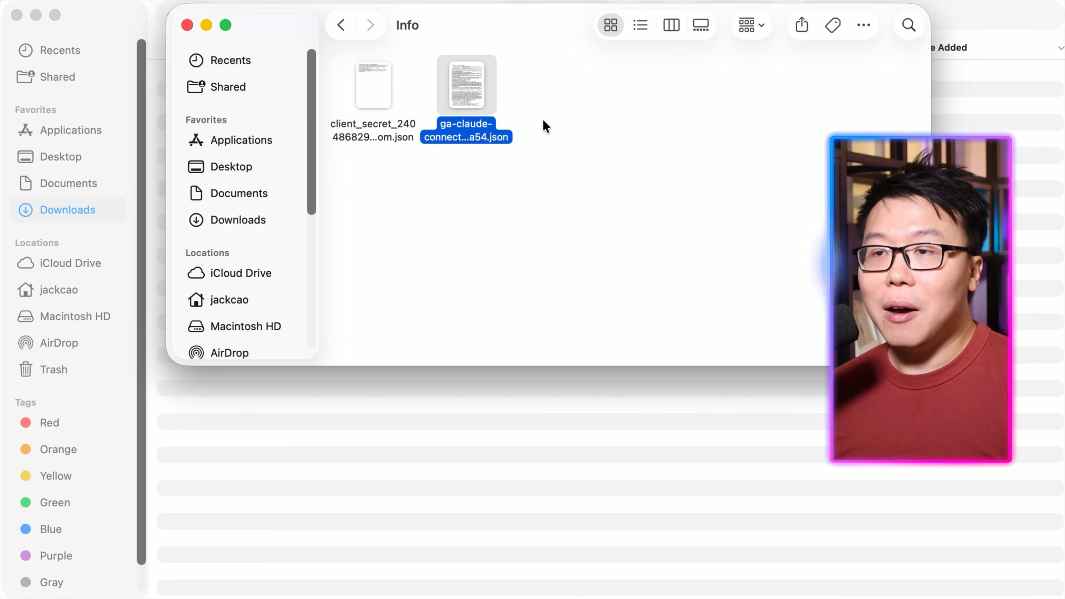
left_click(824, 598)
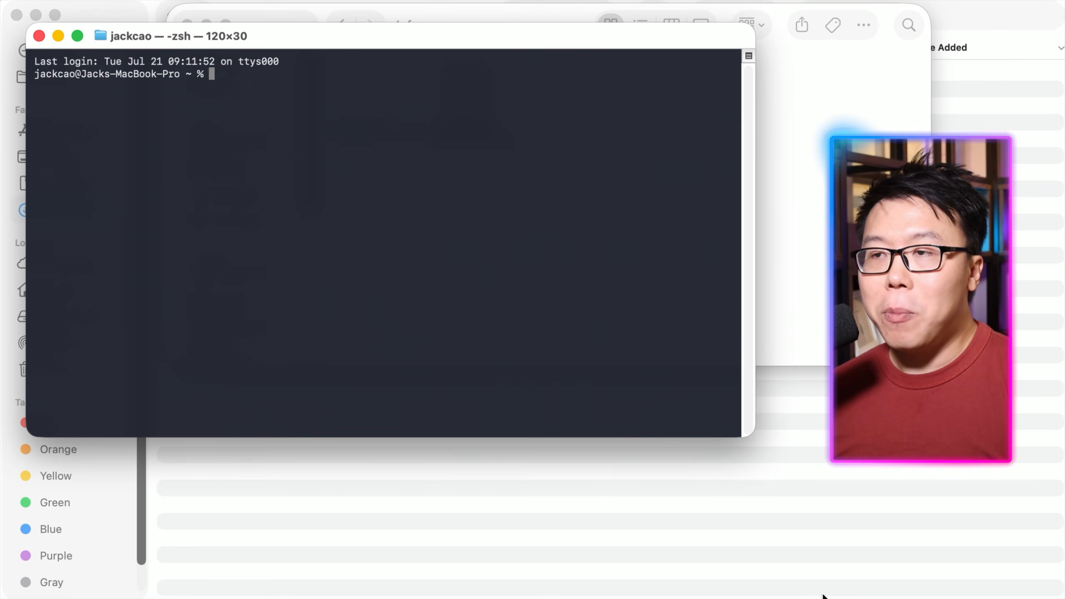
left_click(808, 186)
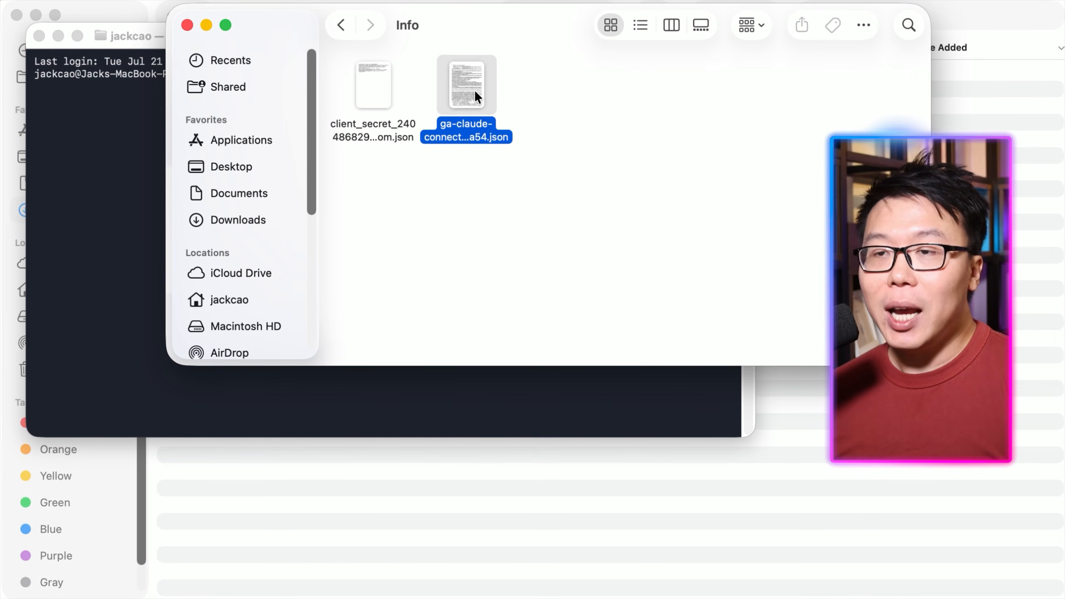
left_click_drag(475, 89, 105, 190)
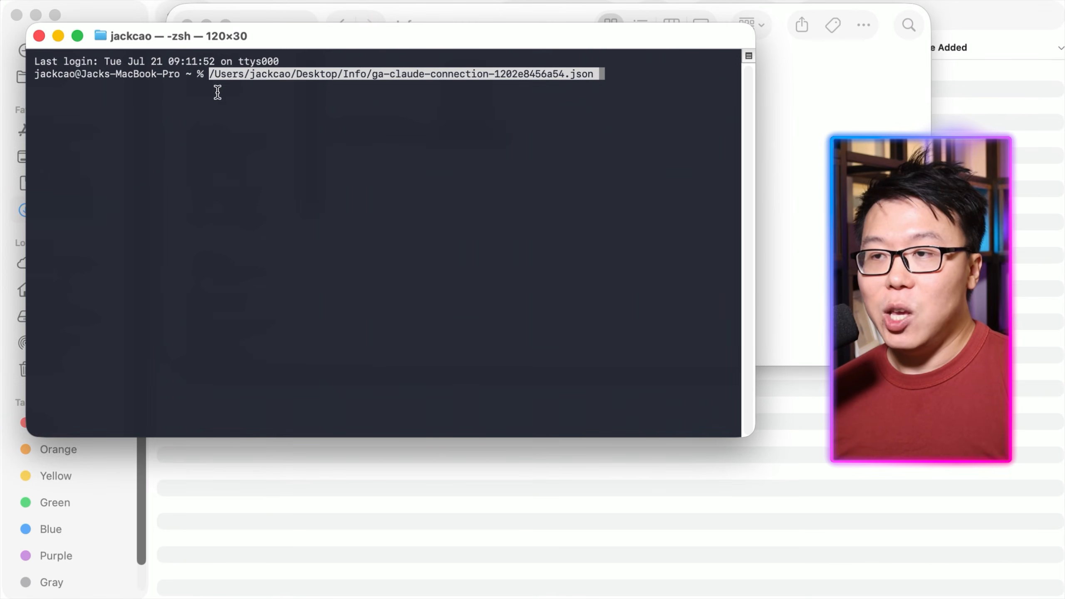
left_click_drag(210, 73, 602, 77)
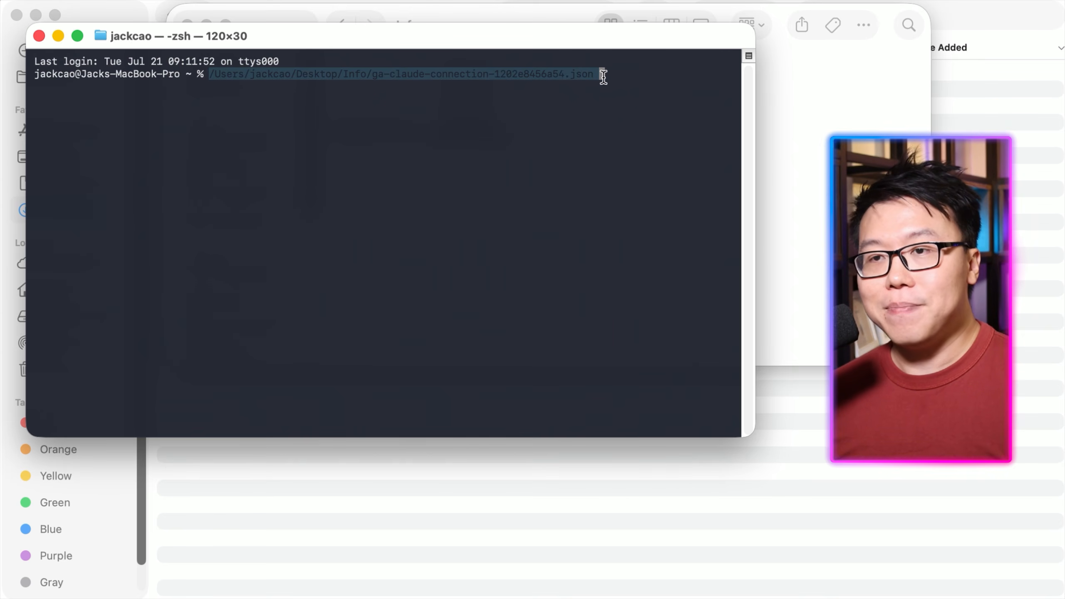
right_click(543, 76)
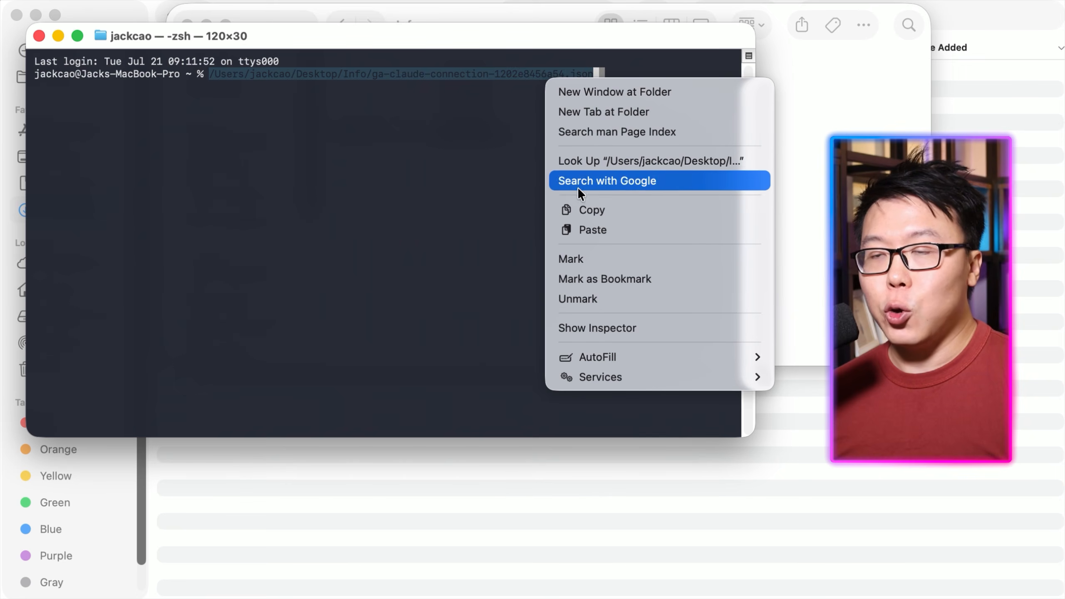
left_click(588, 211)
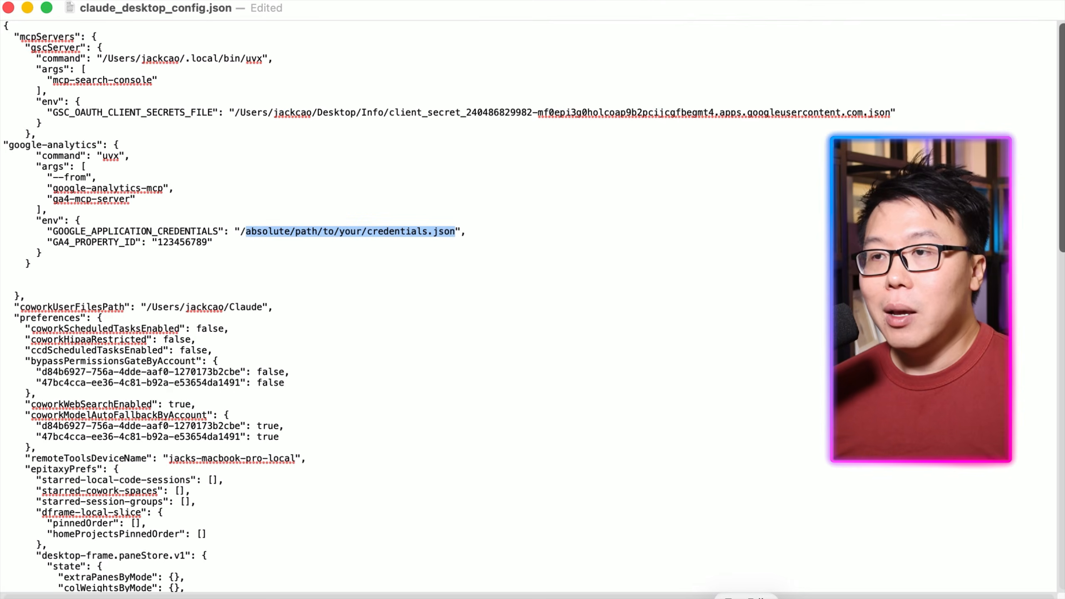
Replace the placeholder credentials path in GOOGLE_APPLICATION_CREDENTIALS with the copied key file path.
right_click(320, 239)
left_click(360, 362)
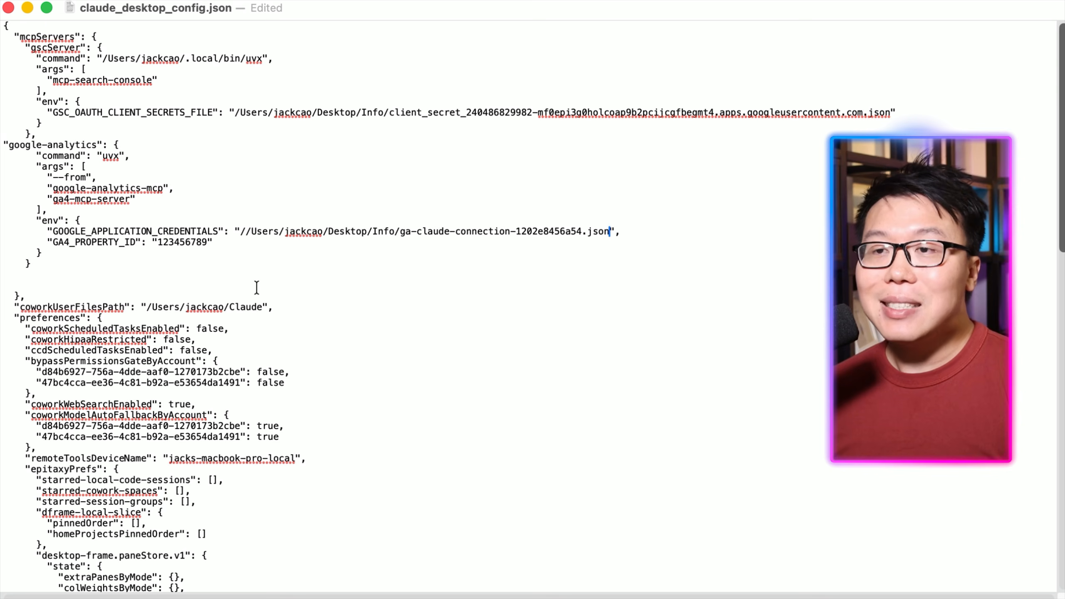
left_click_drag(51, 242, 188, 243)
left_click(198, 242)
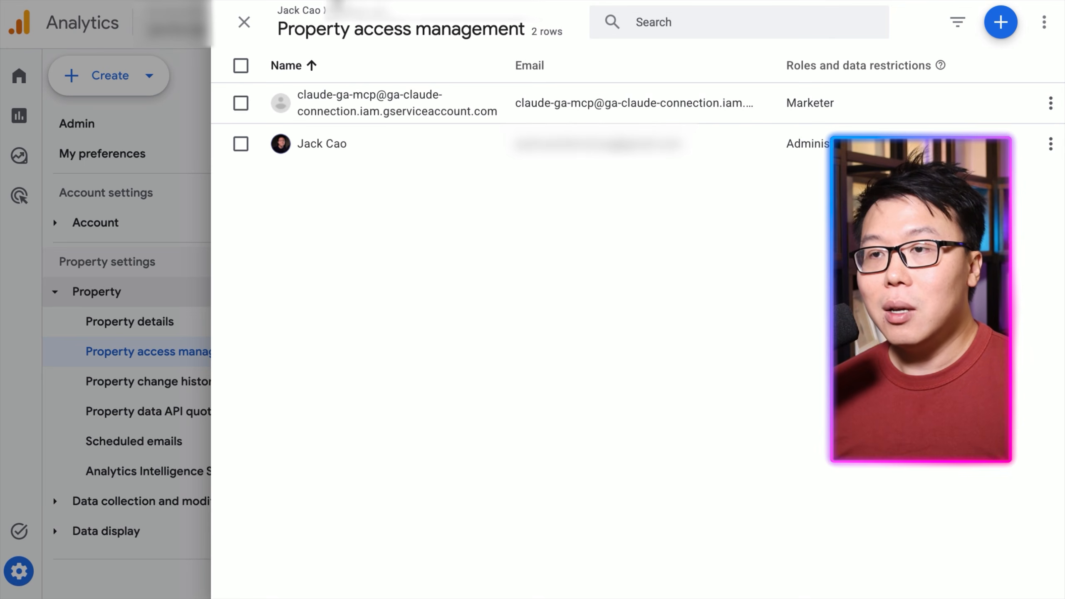
Copy the property ID from Analytics Property details and paste it as the GA4_PROPERTY_ID value.
left_click(244, 22)
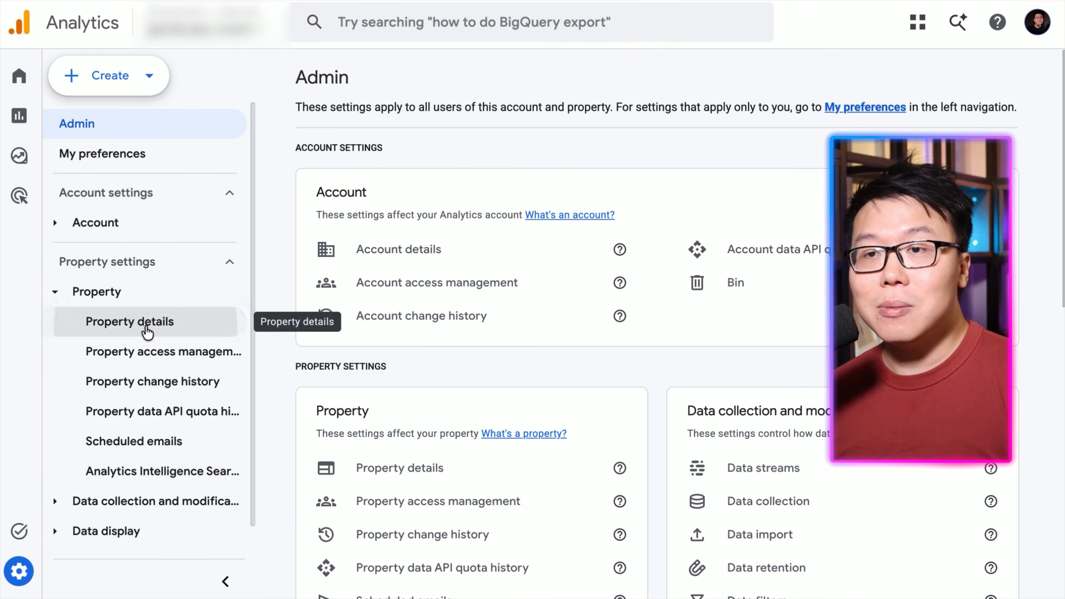
left_click(146, 331)
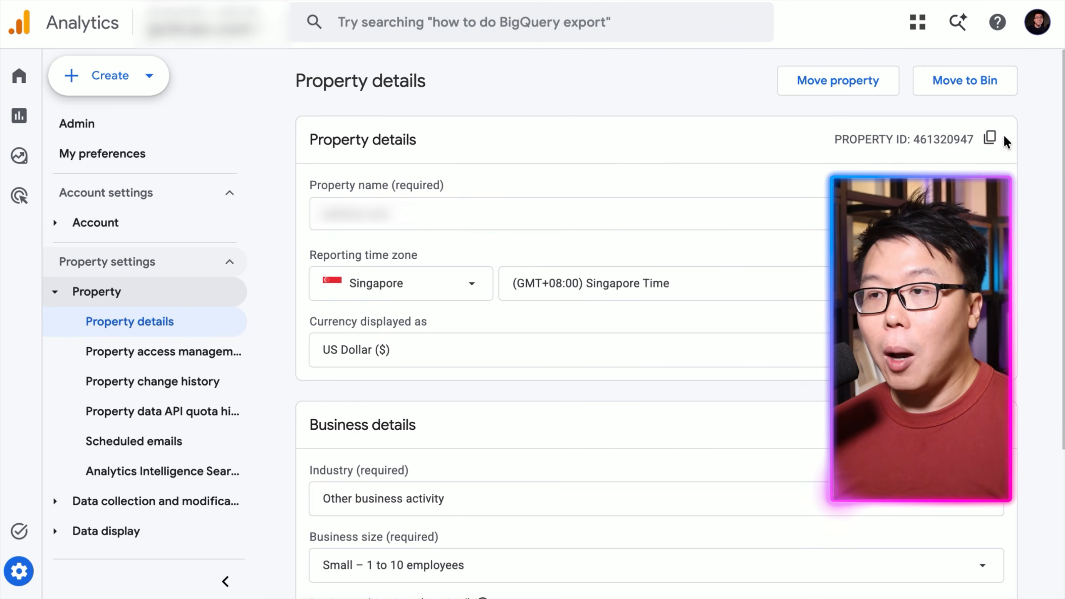
left_click(994, 141)
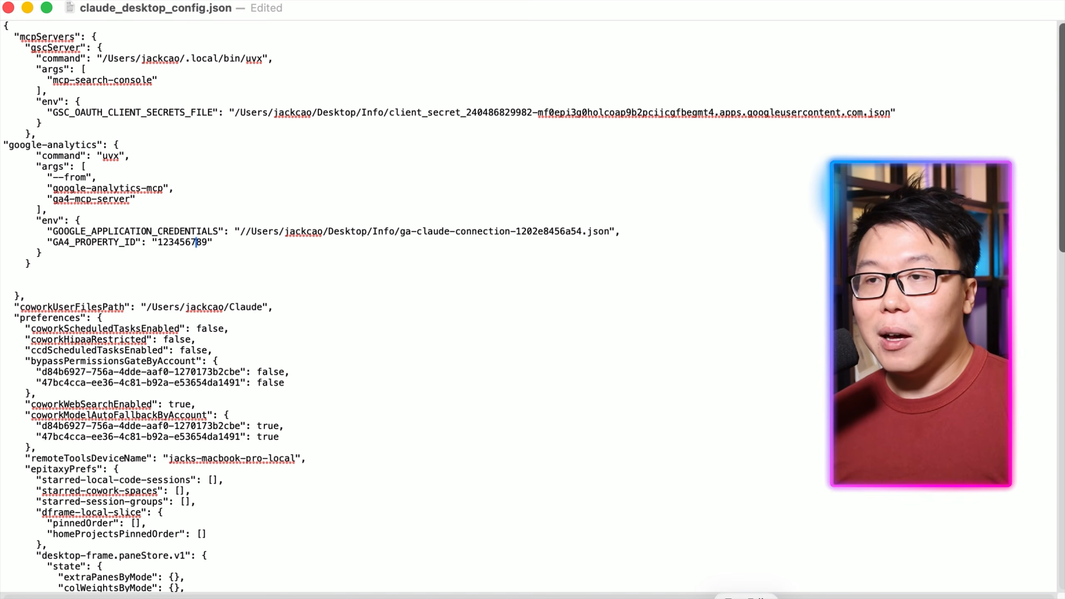
left_click_drag(158, 242, 198, 243)
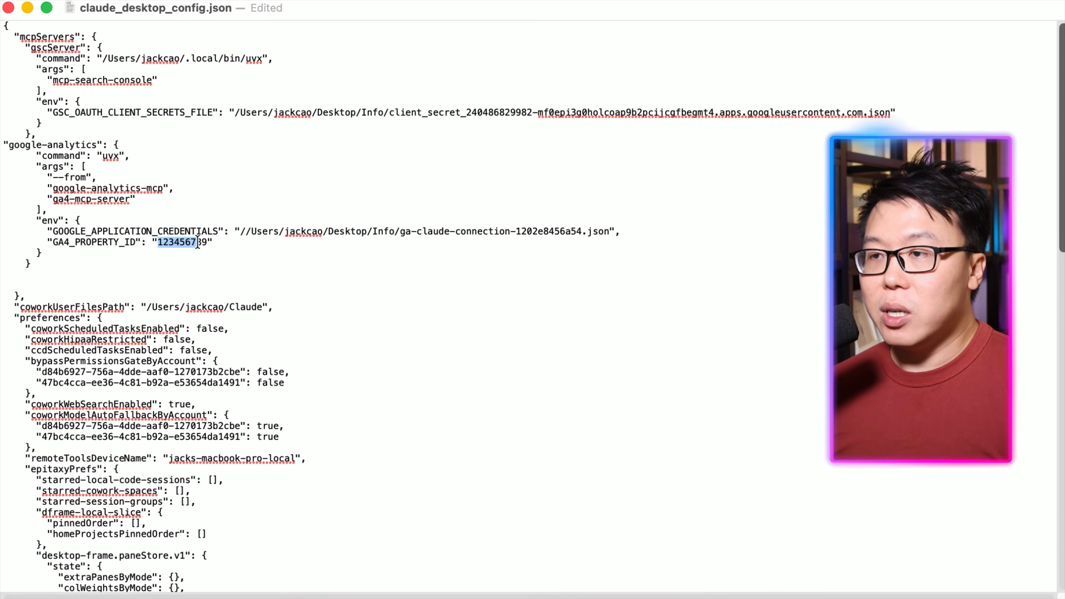
right_click(207, 243)
left_click(241, 317)
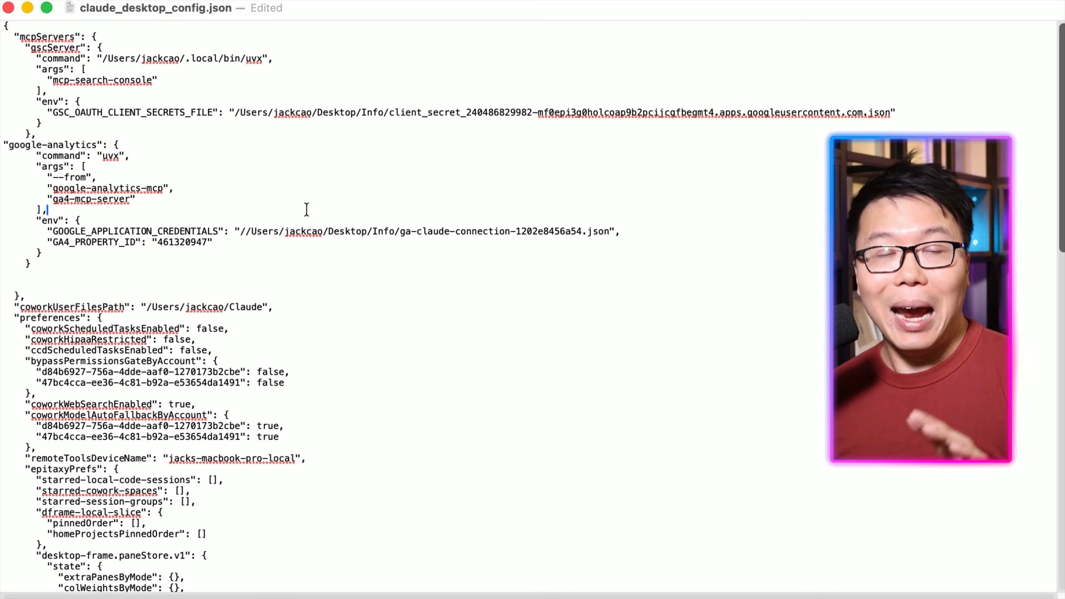
Close the edited claude_desktop_config.json file and quit Claude so it restarts with the new config.
key("super+a")
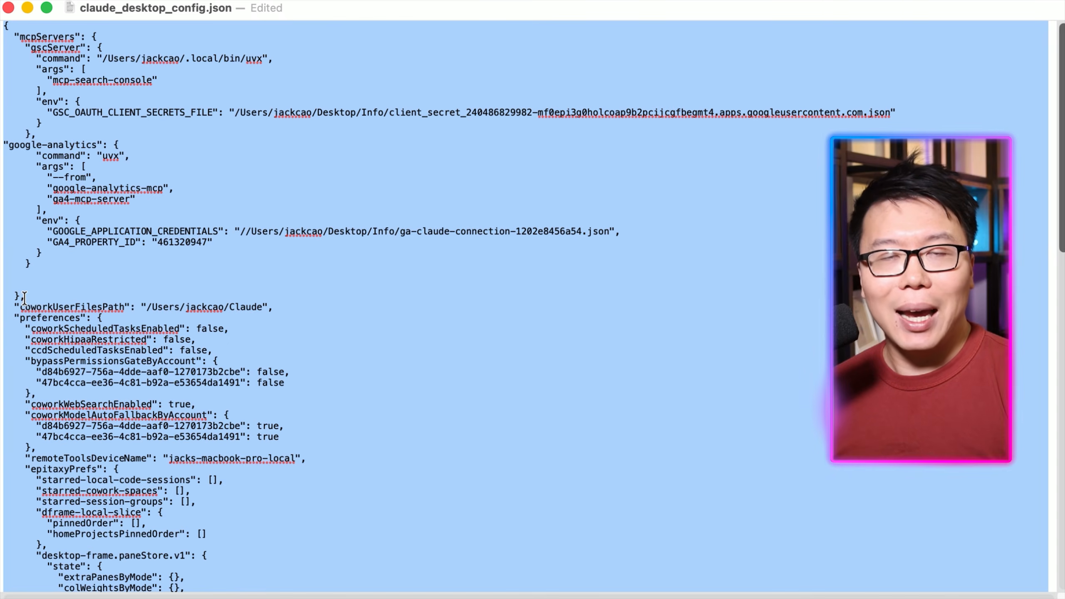
left_click(27, 298)
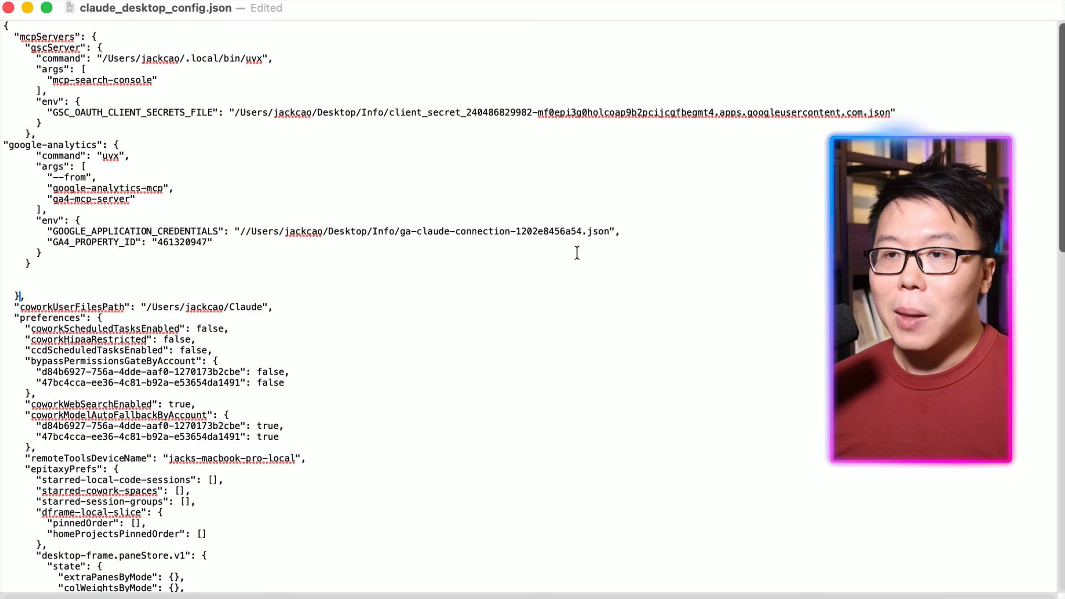
key("super+a")
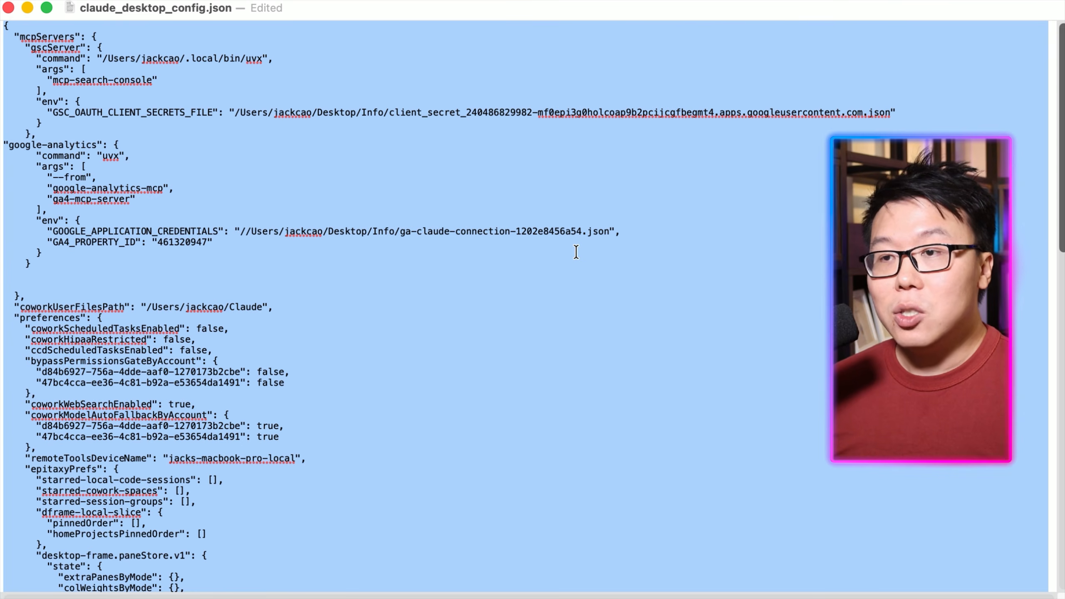
left_click(140, 173)
left_click(9, 8)
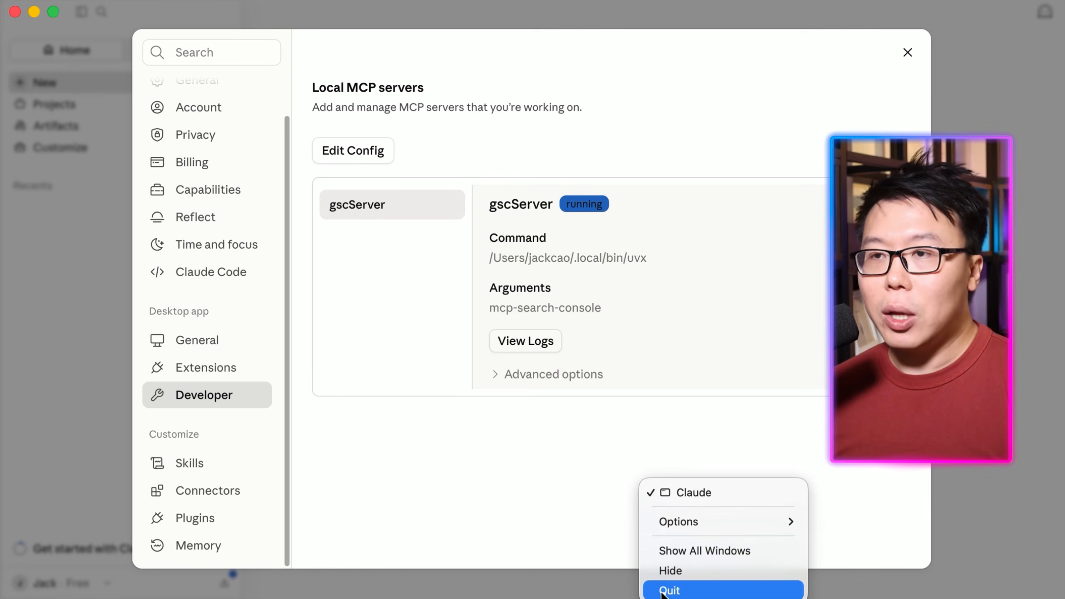
left_click(667, 591)
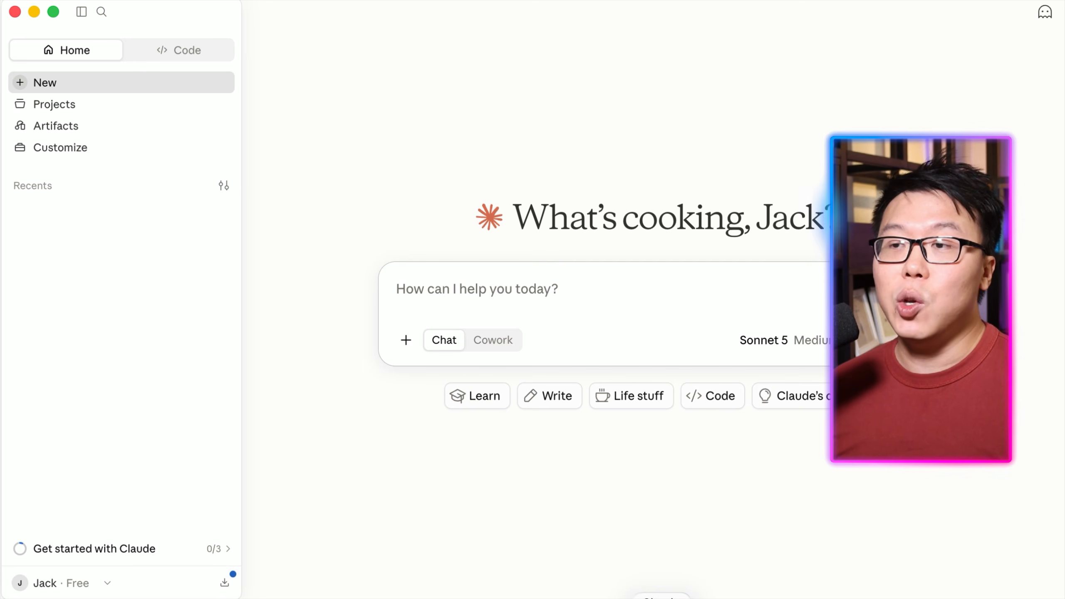
Open Developer settings and check the gscServer and google-analytics local MCP server entries.
left_click(426, 306)
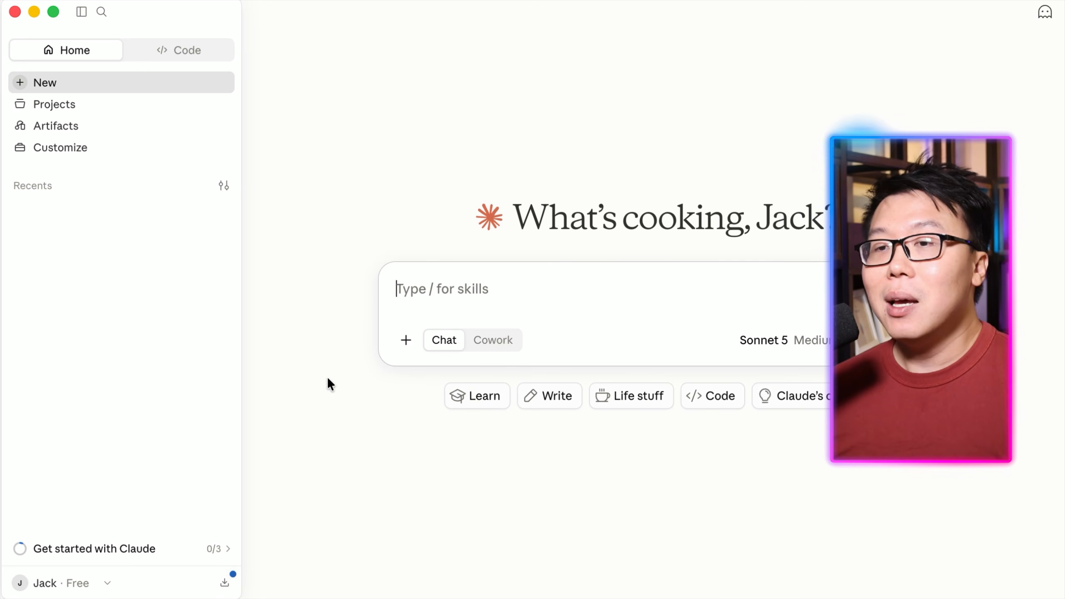
left_click(47, 584)
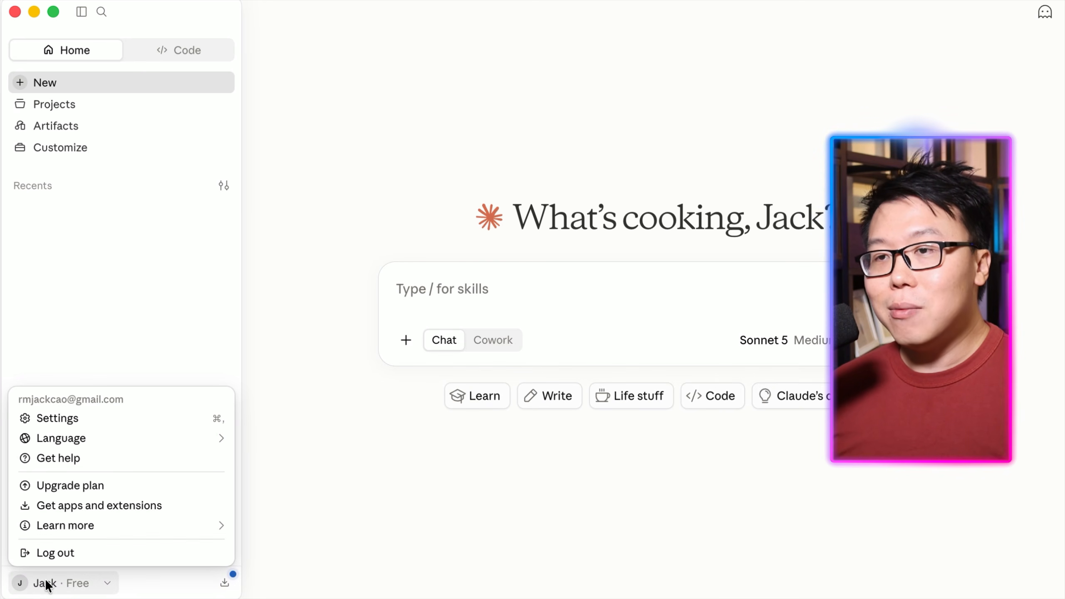
left_click(69, 419)
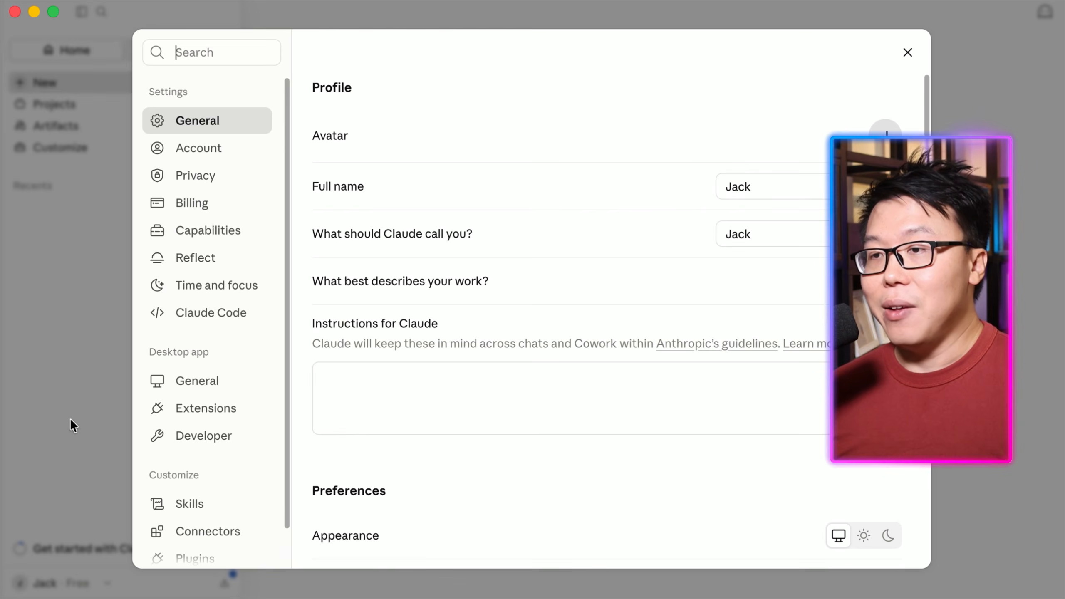
left_click(205, 438)
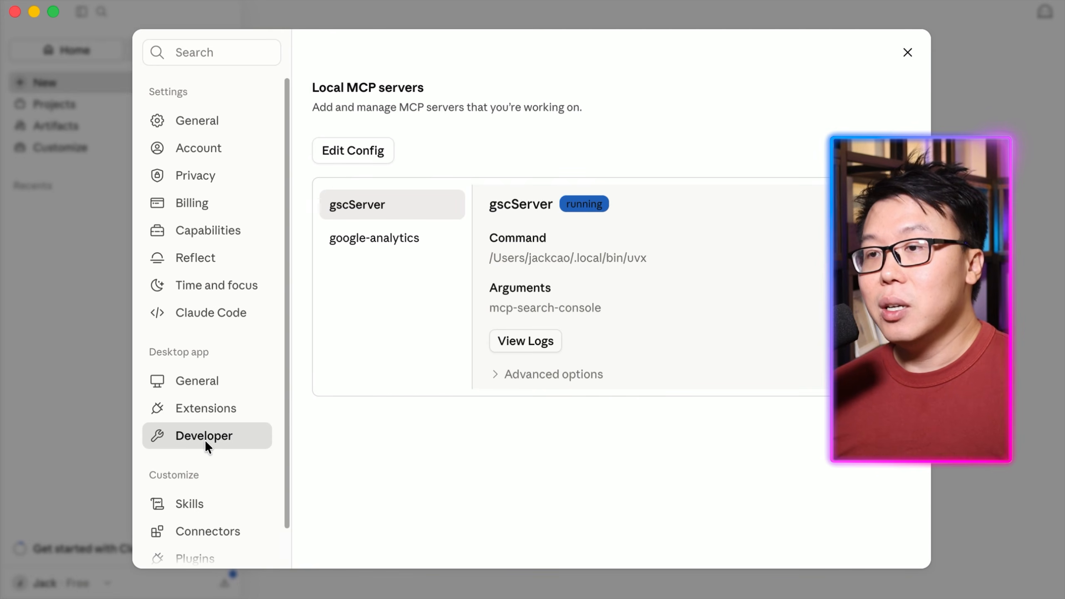
left_click(395, 235)
left_click(394, 204)
left_click(395, 233)
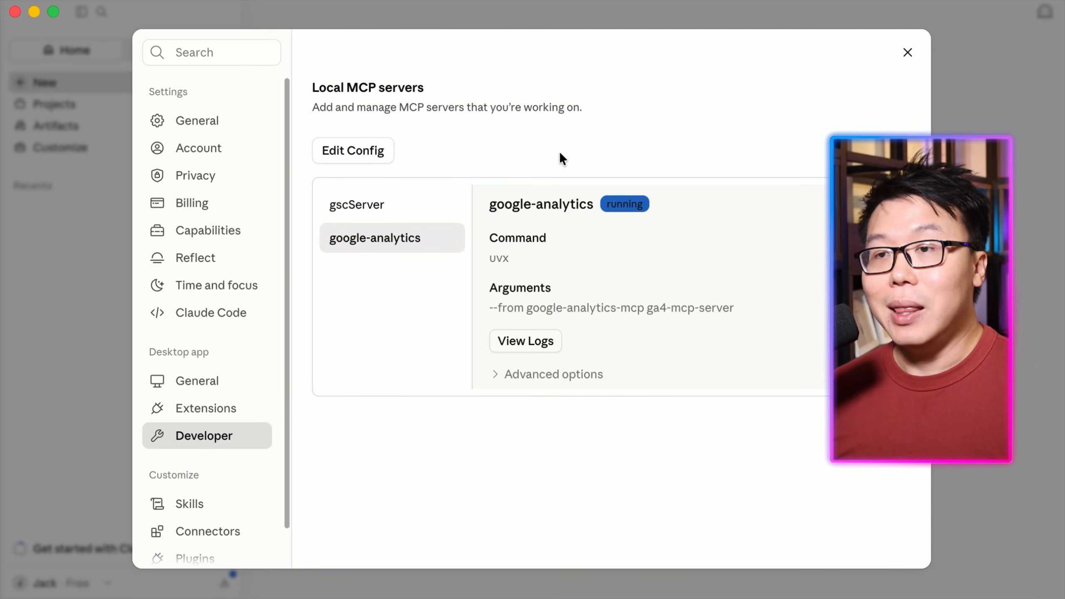
left_click(908, 52)
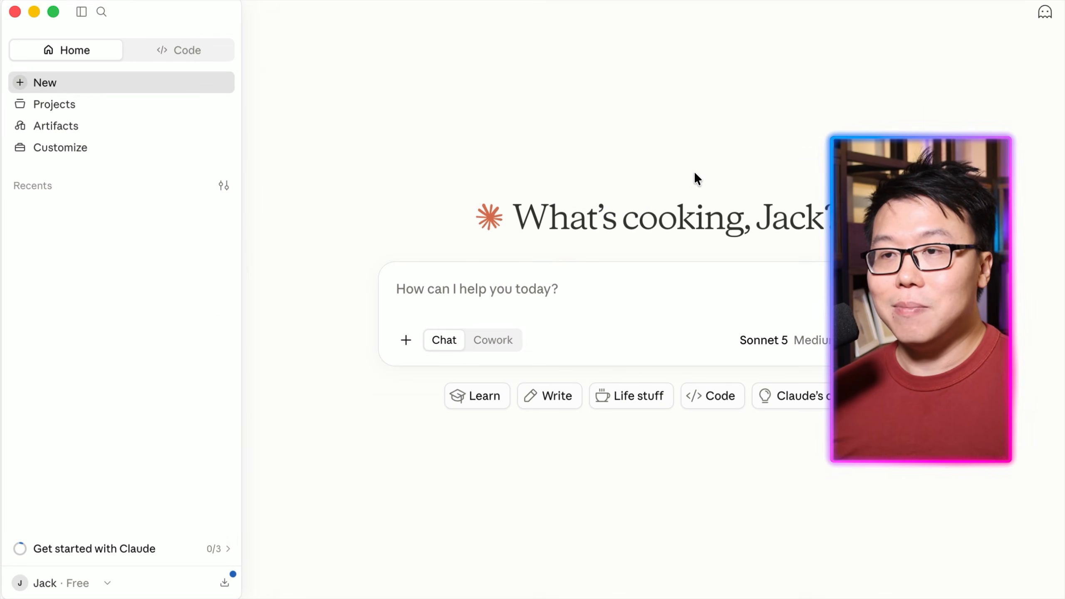
Ask in a new chat "Can you access my Google Analytics data?" and always allow the Get property schema tool.
left_click(616, 289)
type("Can you access my ")
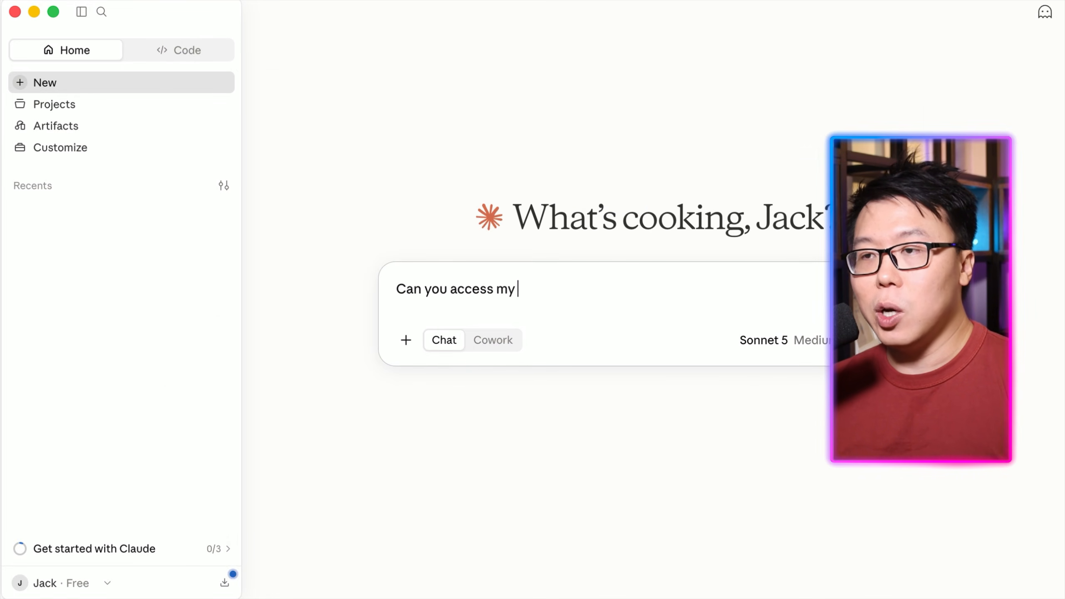
type("Google Analytics data?")
key("Return")
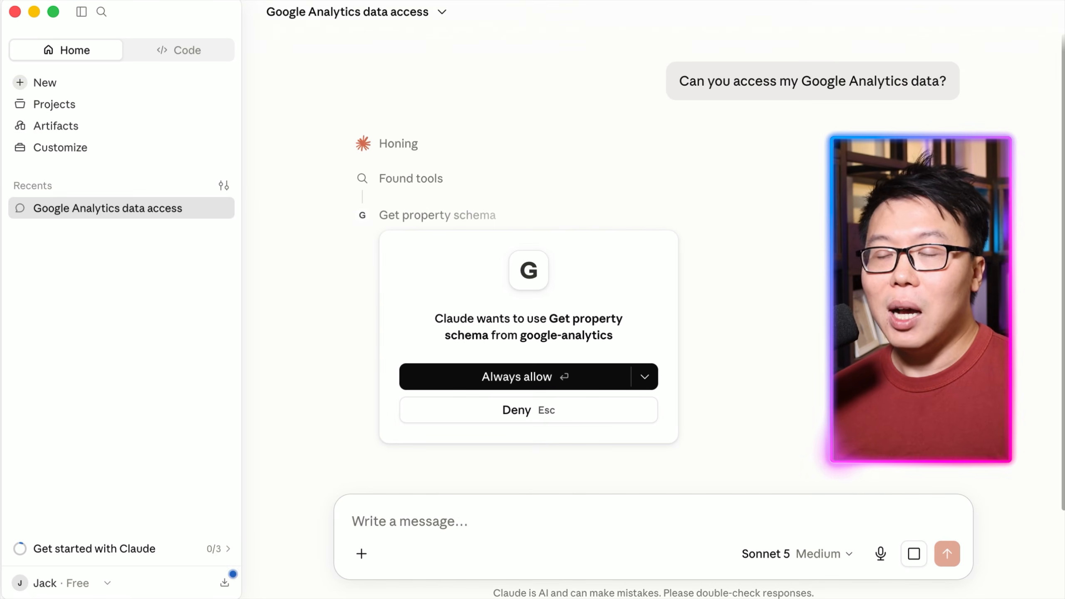
left_click(565, 376)
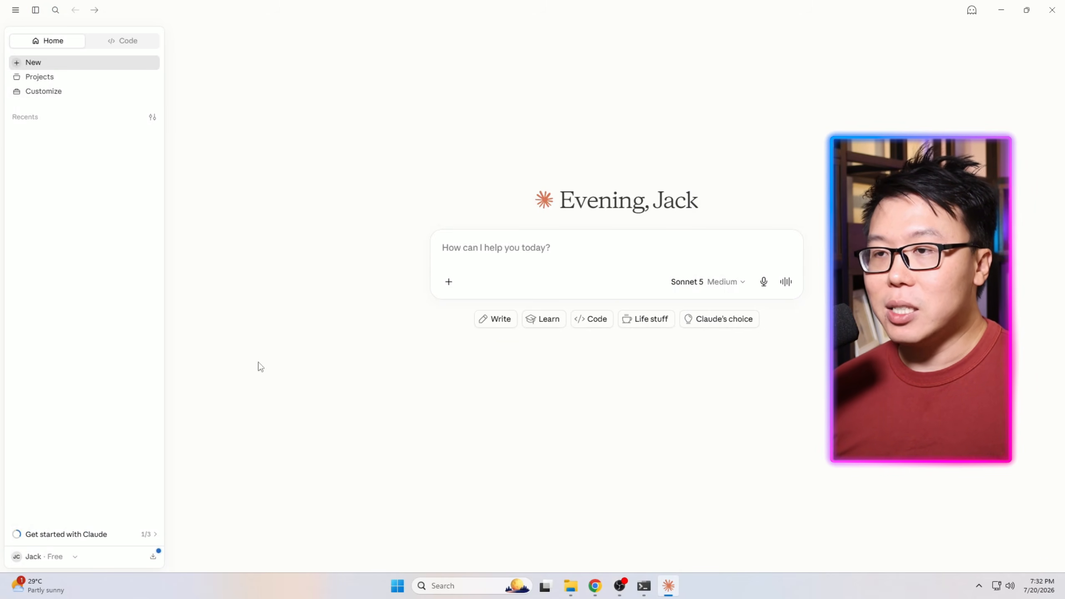
On the Windows machine, open the claude_desktop_config.json file from Developer settings' Edit Config in Notepad.
left_click(42, 556)
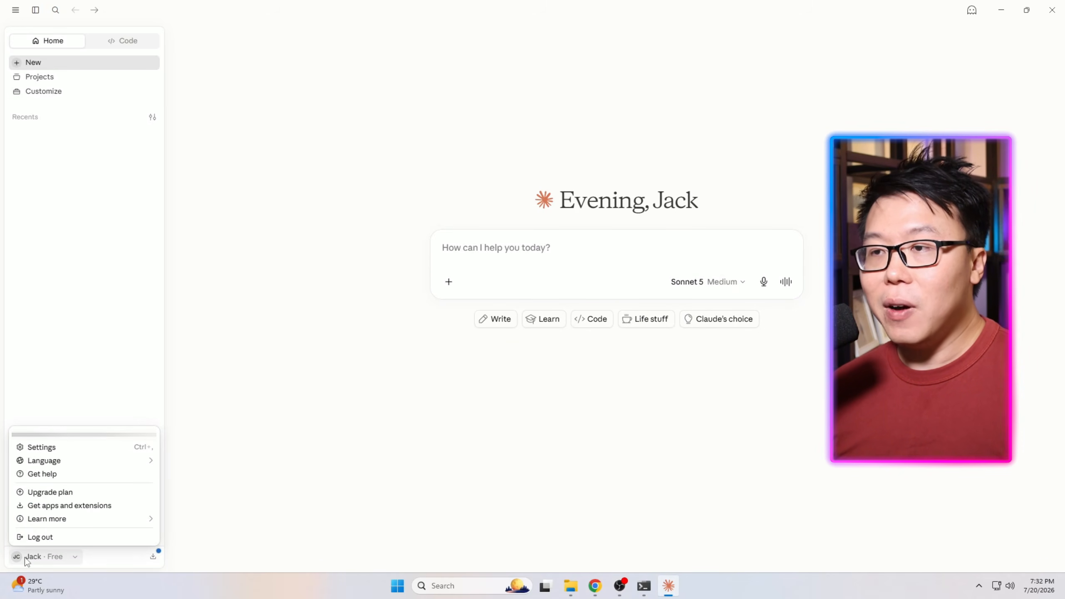
left_click(51, 447)
left_click(304, 361)
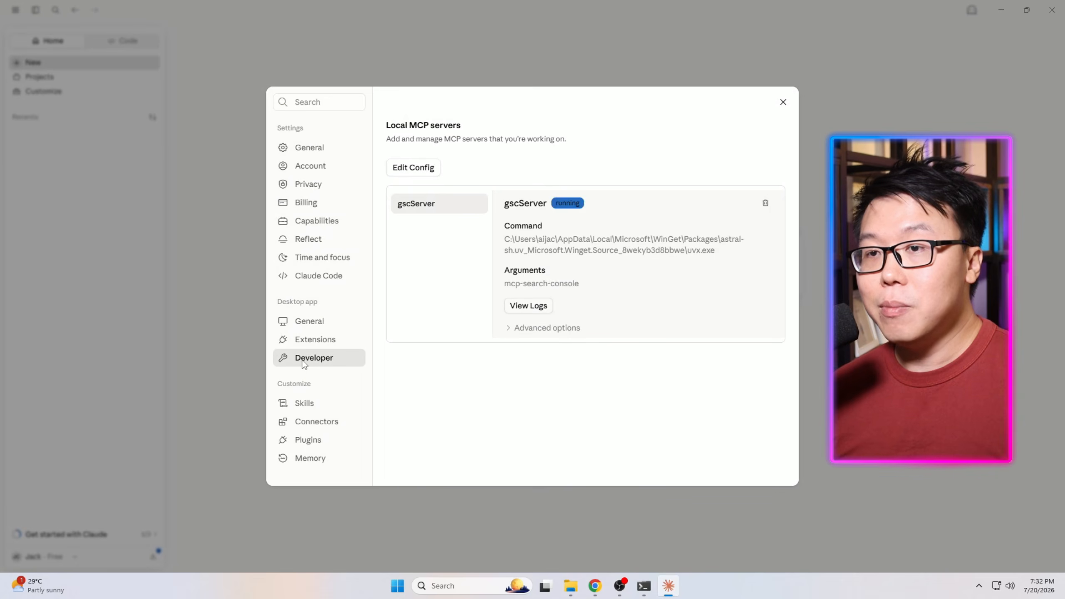
left_click(414, 167)
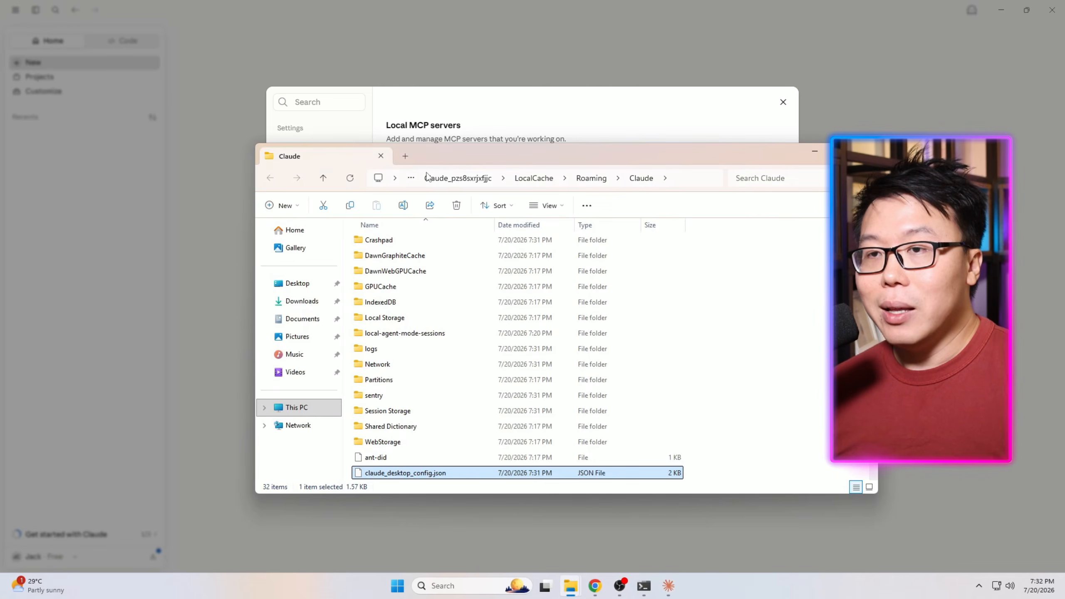
right_click(409, 473)
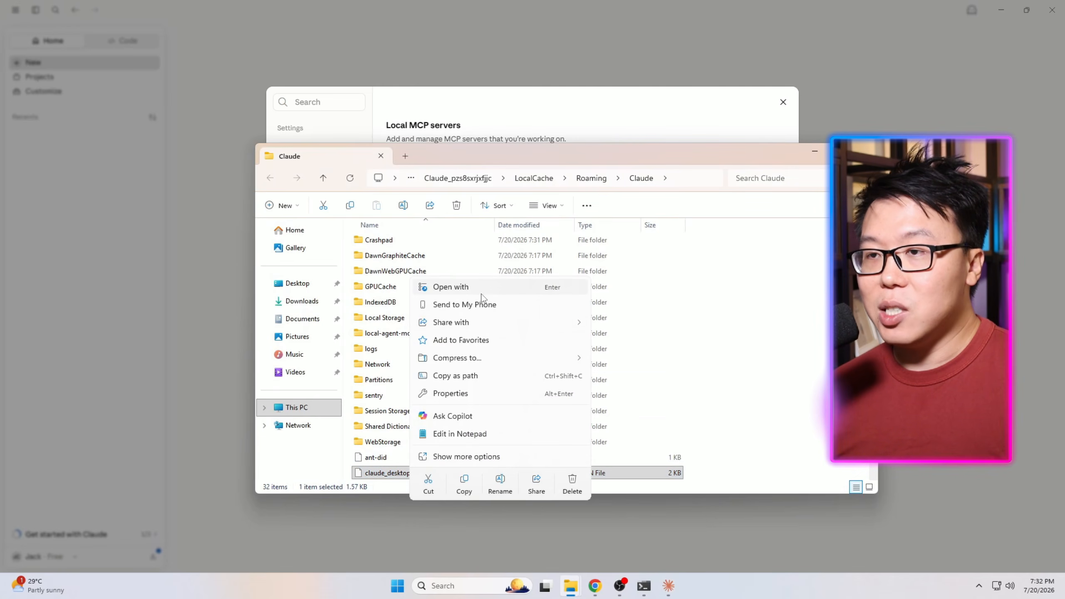
left_click(477, 434)
Copy the google-analytics server block from the Research document in Google Docs.
left_click(583, 587)
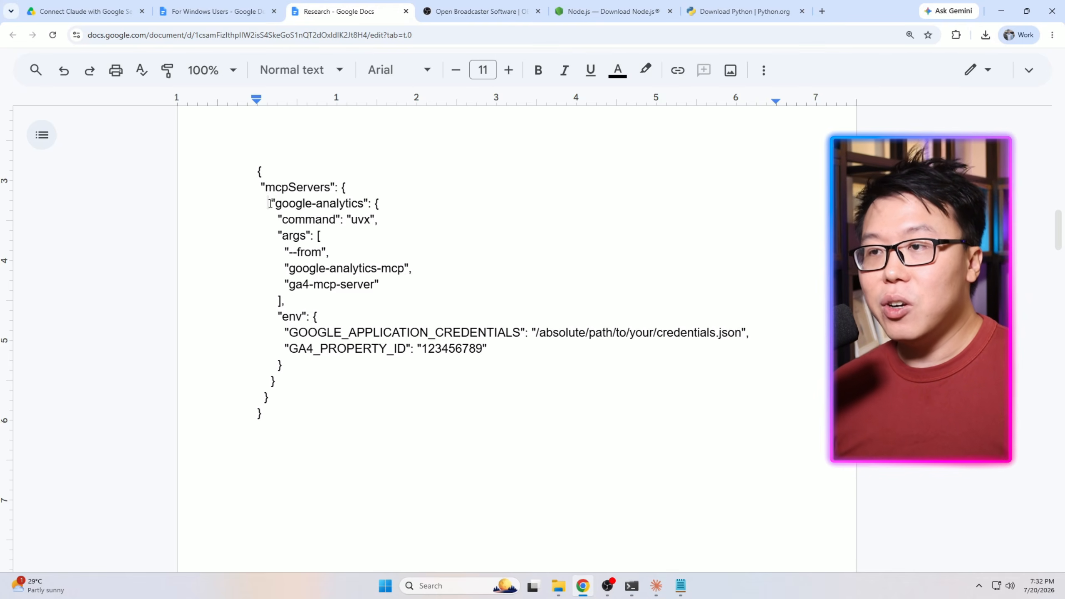
left_click_drag(271, 203, 274, 382)
key("ctrl+c")
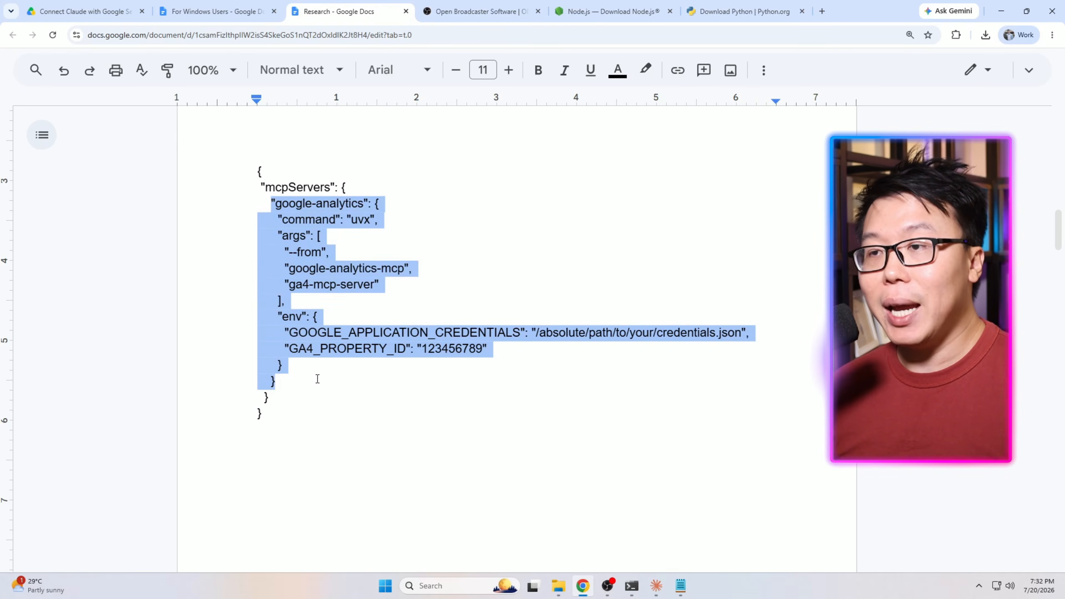
right_click(285, 290)
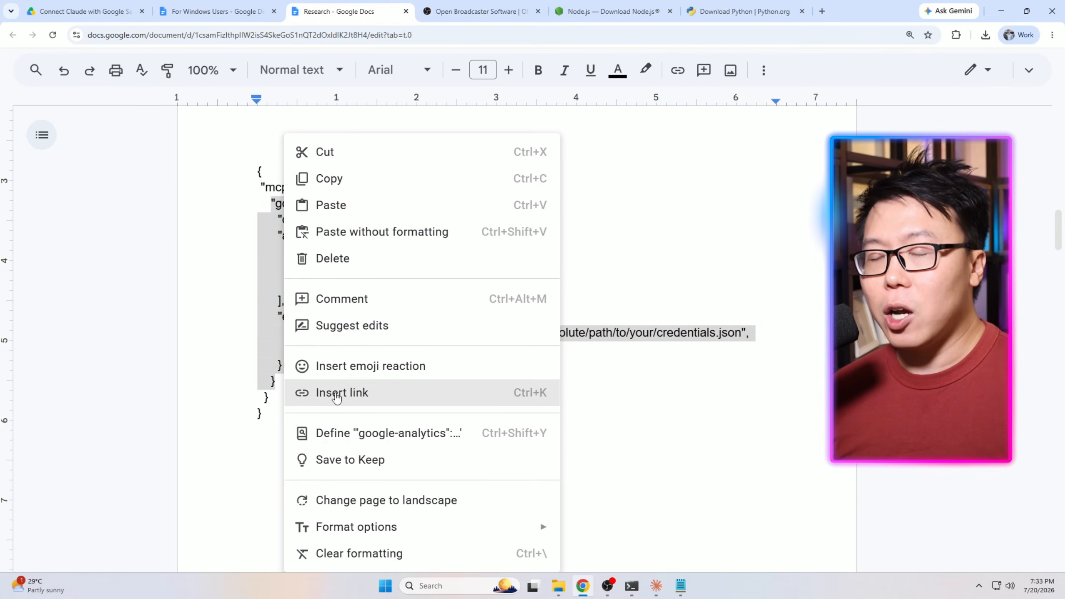
left_click(331, 178)
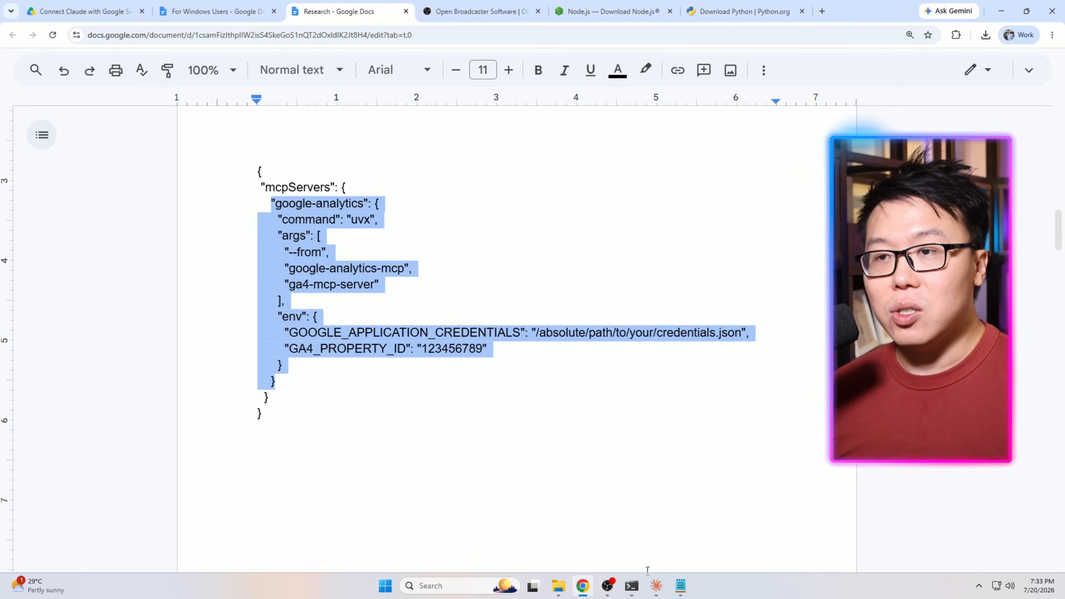
Add a comma after the gscServer entry in the Notepad config and paste the google-analytics block below it.
left_click(681, 587)
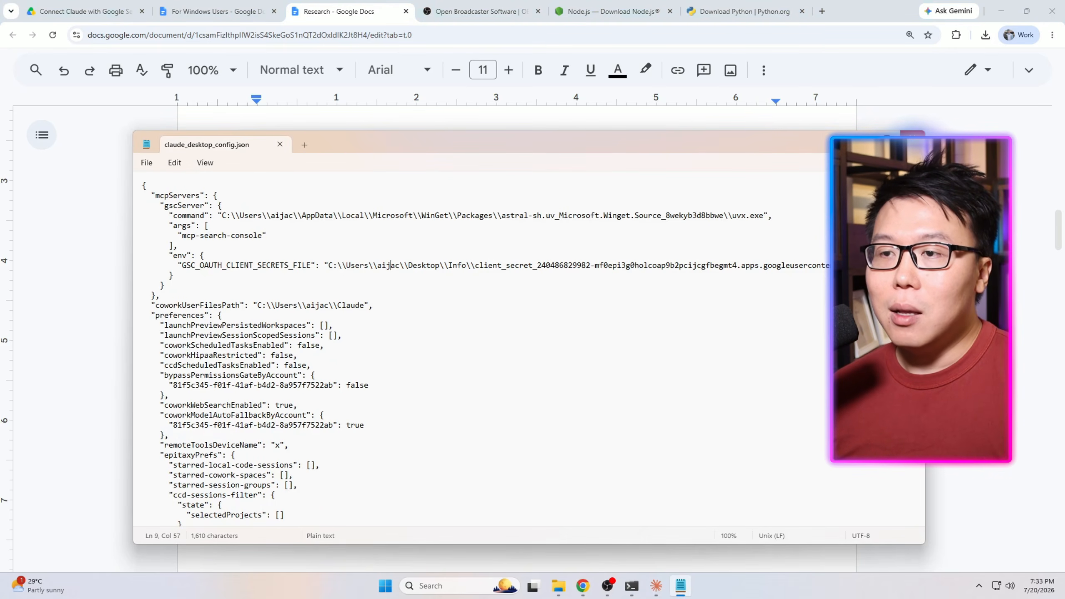
left_click(888, 139)
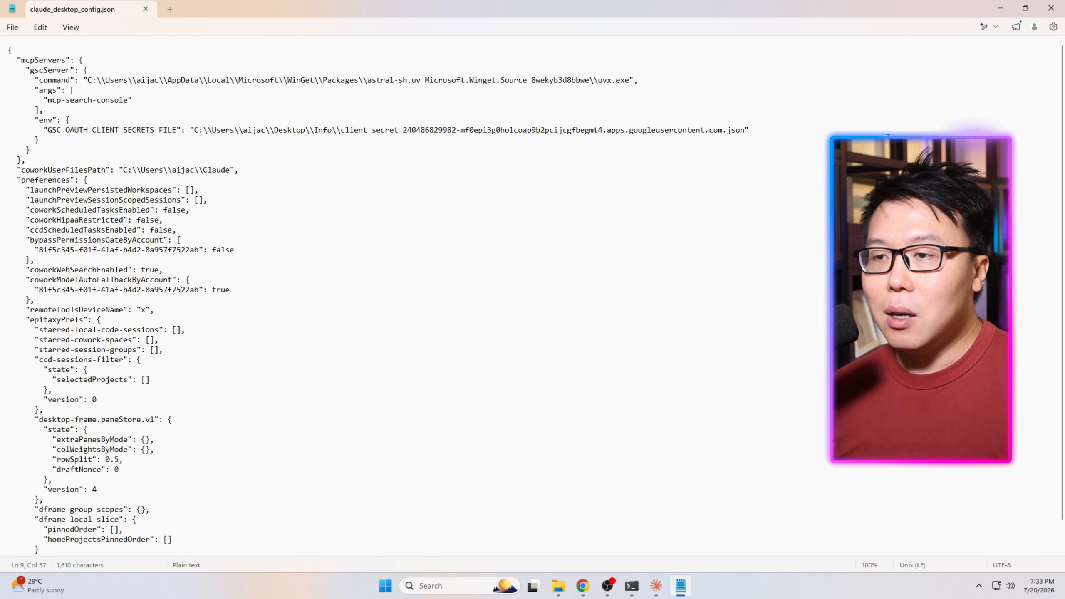
left_click(66, 58)
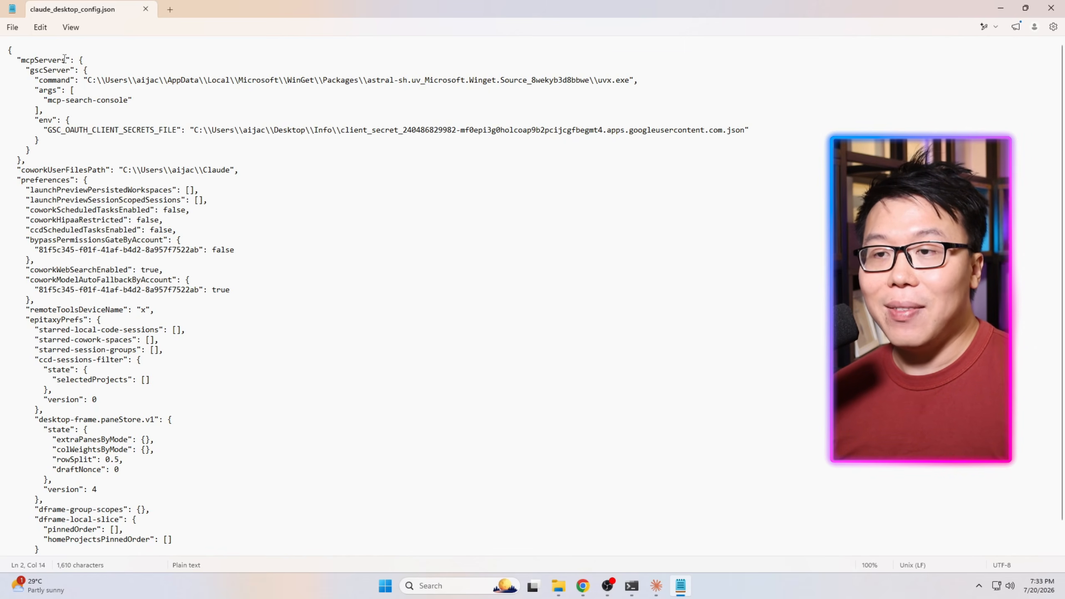
left_click_drag(80, 59, 23, 162)
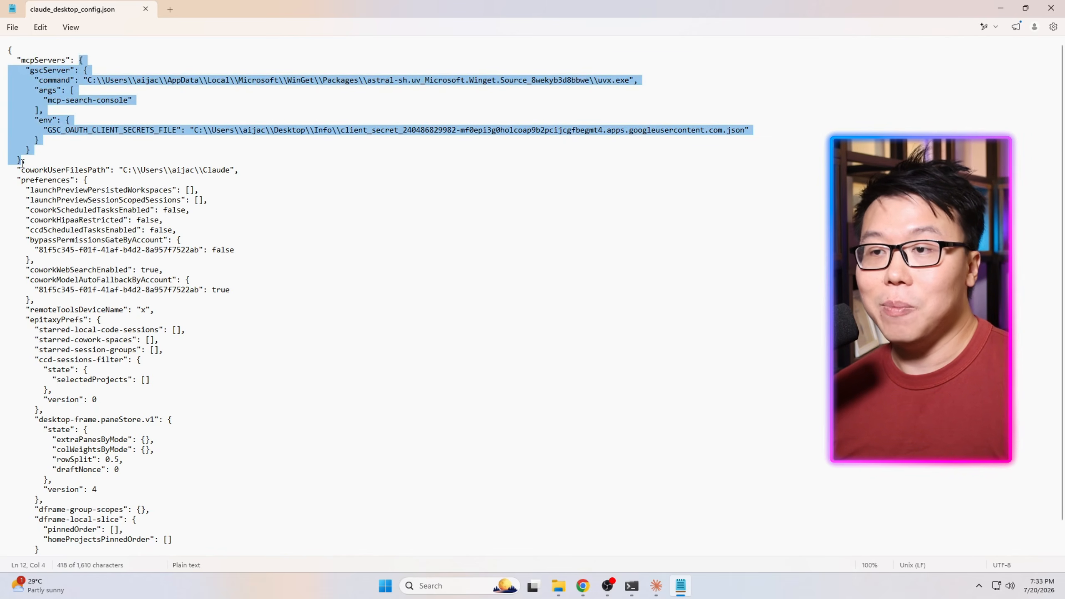
left_click(85, 71)
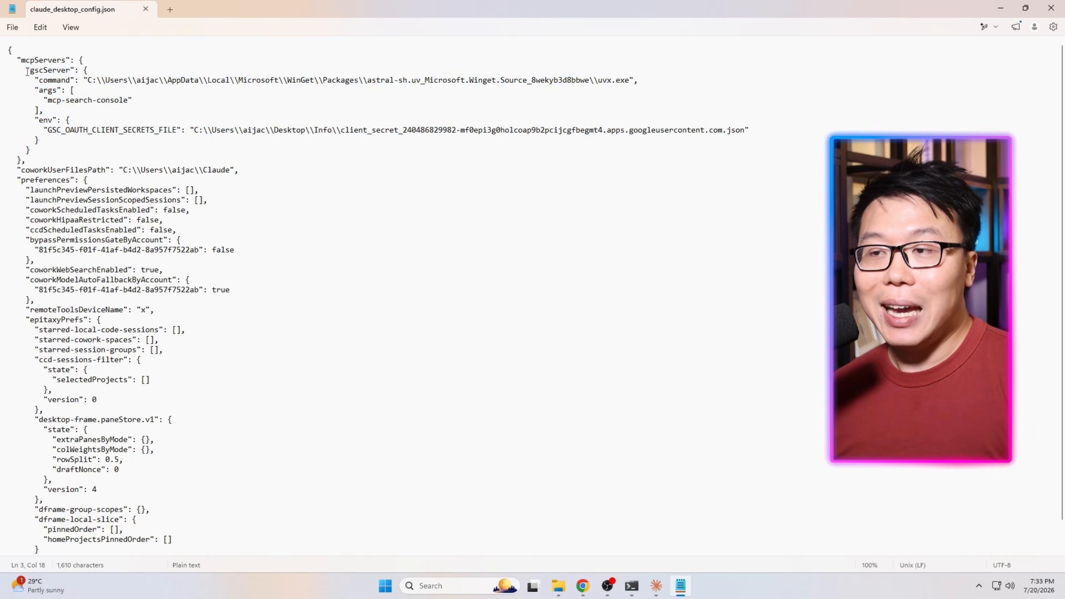
left_click_drag(27, 71, 38, 151)
left_click(43, 154)
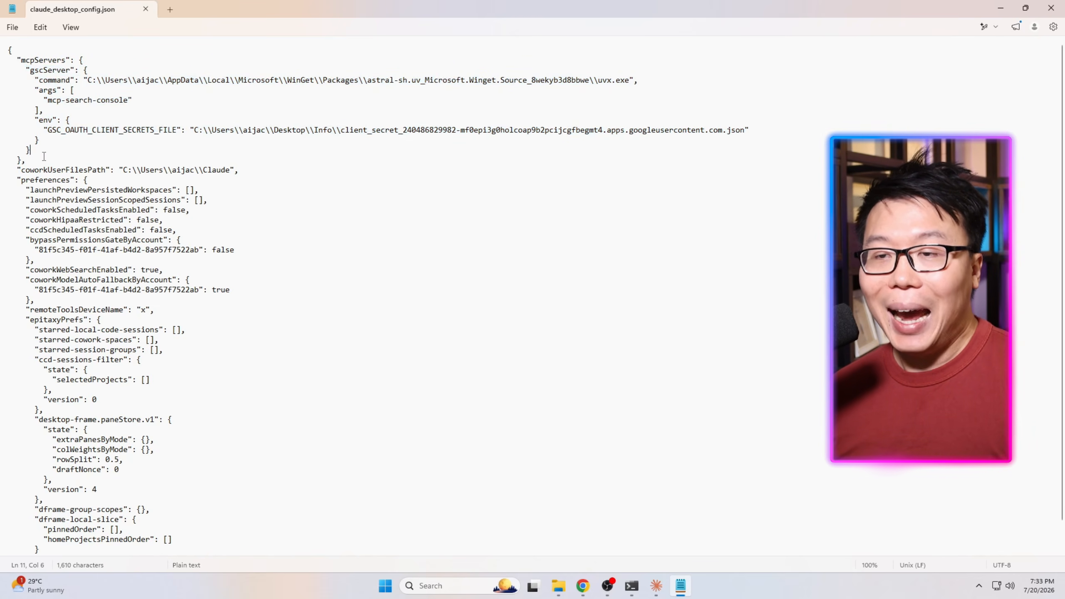
type(",")
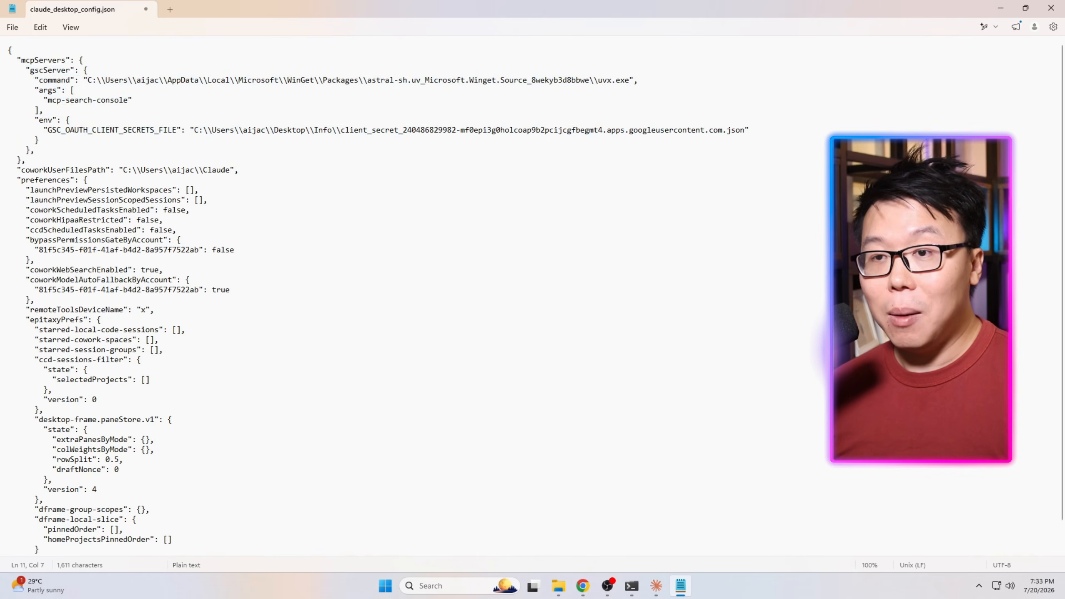
key("Return")
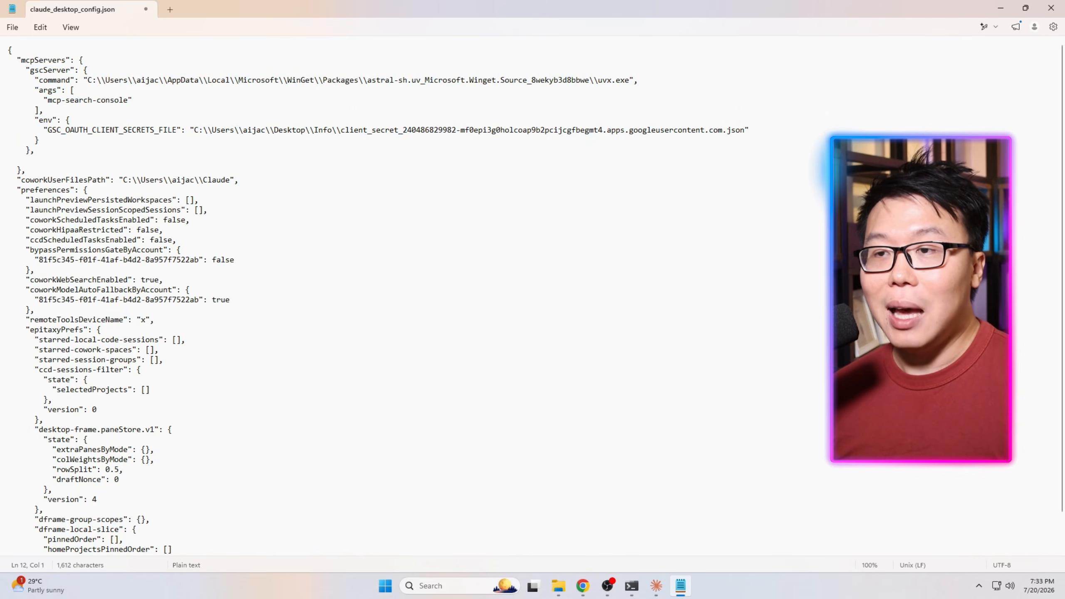
key("ctrl+v")
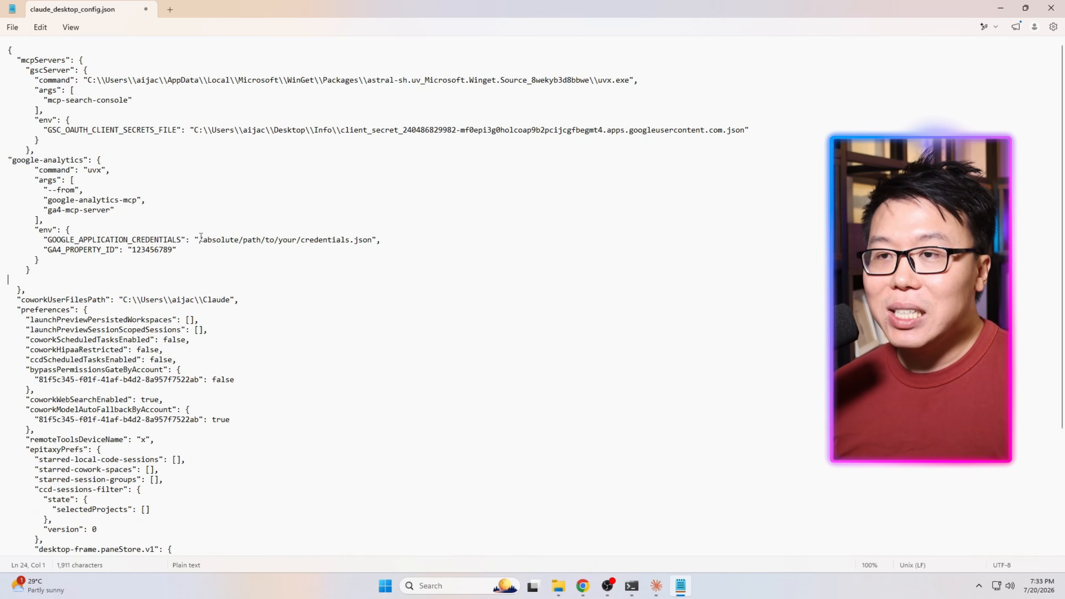
Replace the GOOGLE_APPLICATION_CREDENTIALS placeholder path with the copied path of the ga-claude-connection JSON key file from the Info folder.
left_click_drag(201, 237, 367, 236)
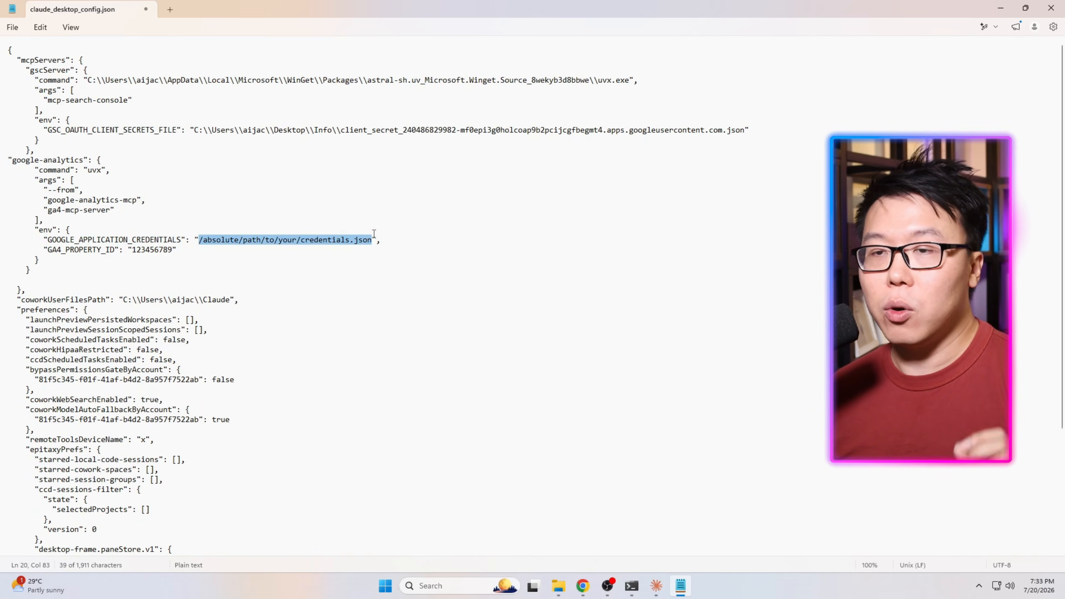
left_click(560, 590)
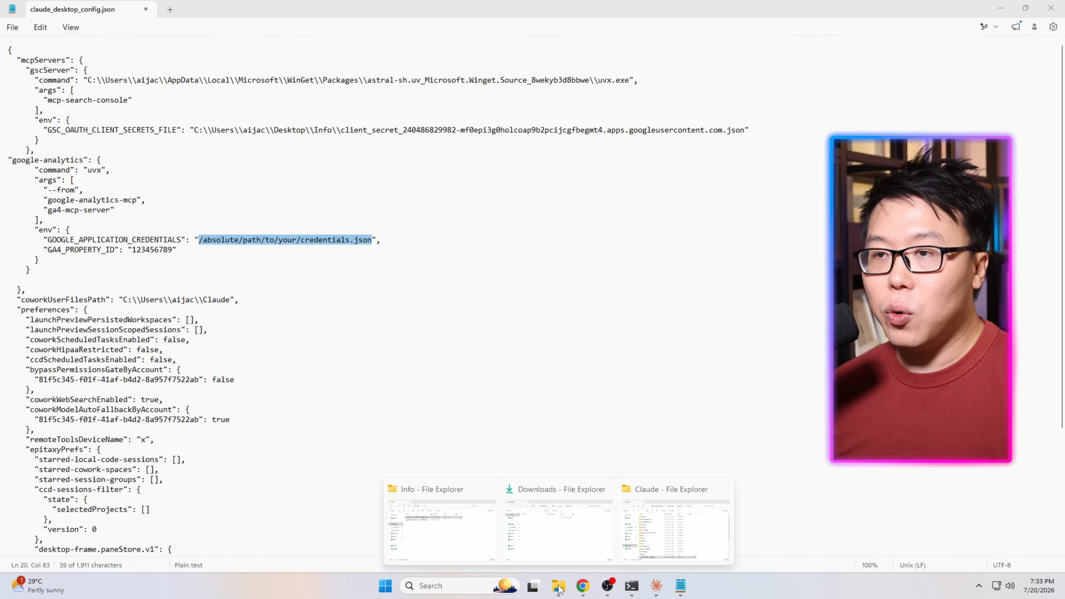
left_click(435, 530)
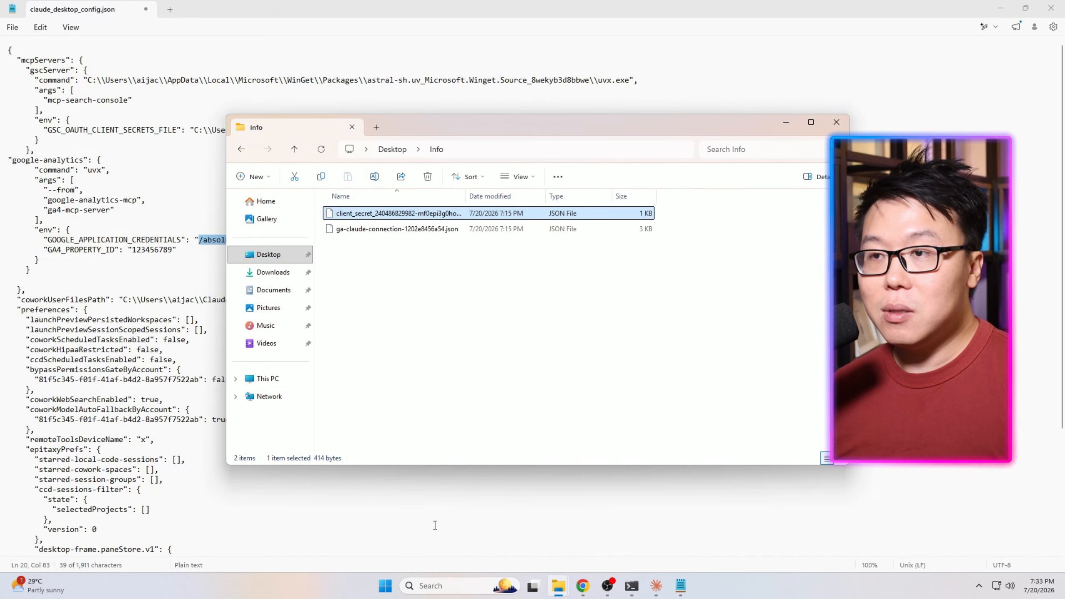
left_click(365, 230)
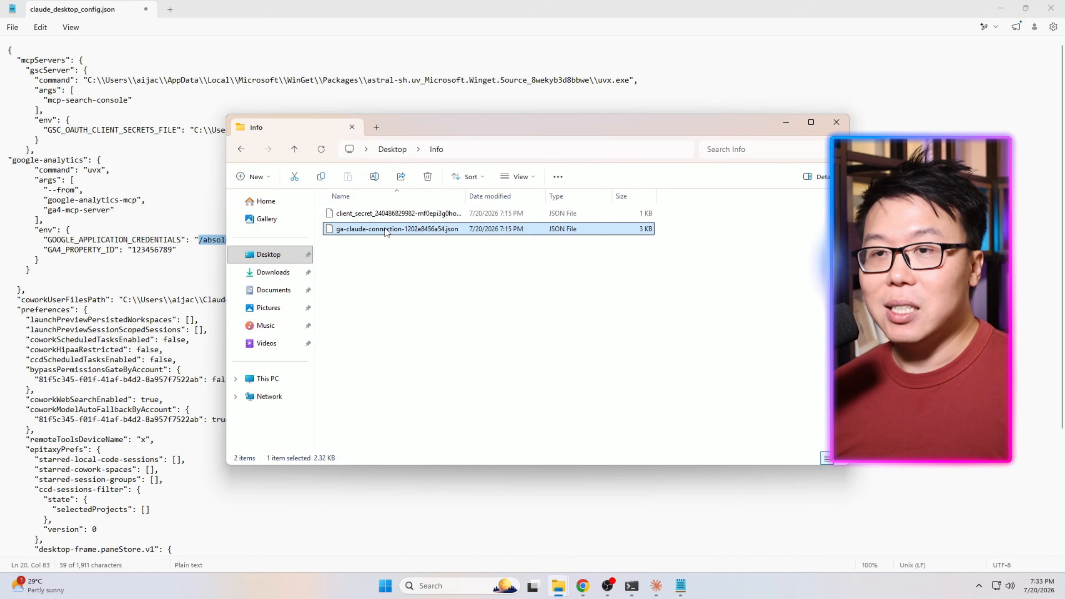
right_click(385, 232)
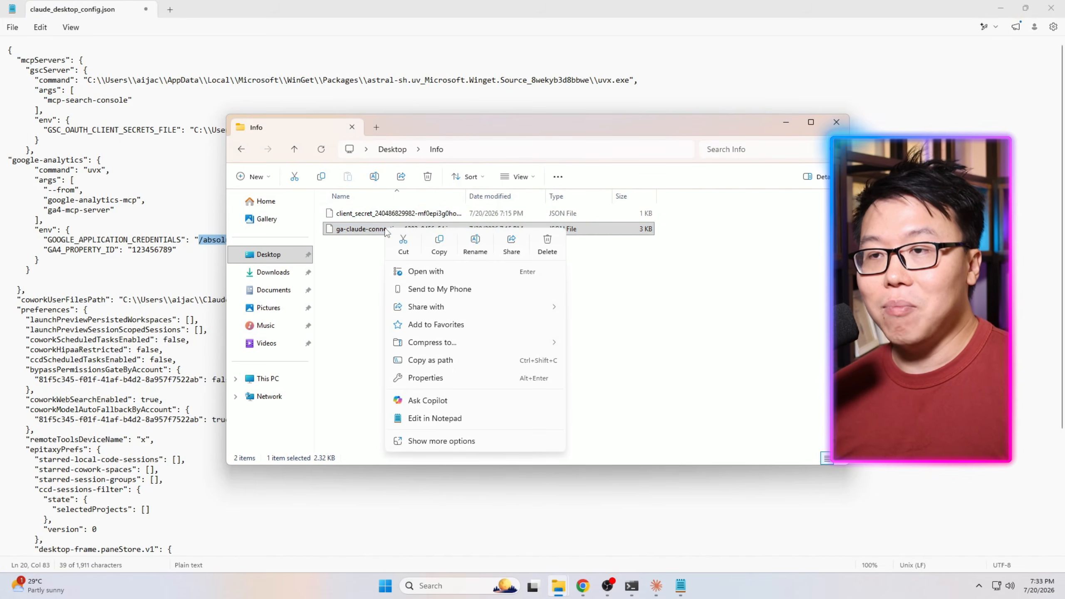
left_click(443, 367)
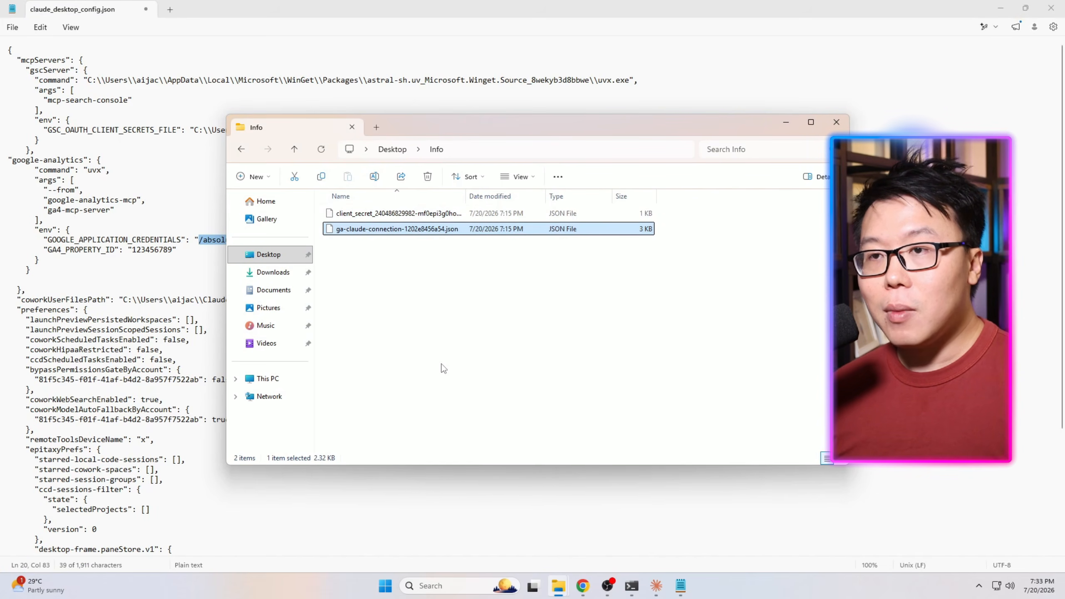
left_click(788, 122)
left_click(295, 244)
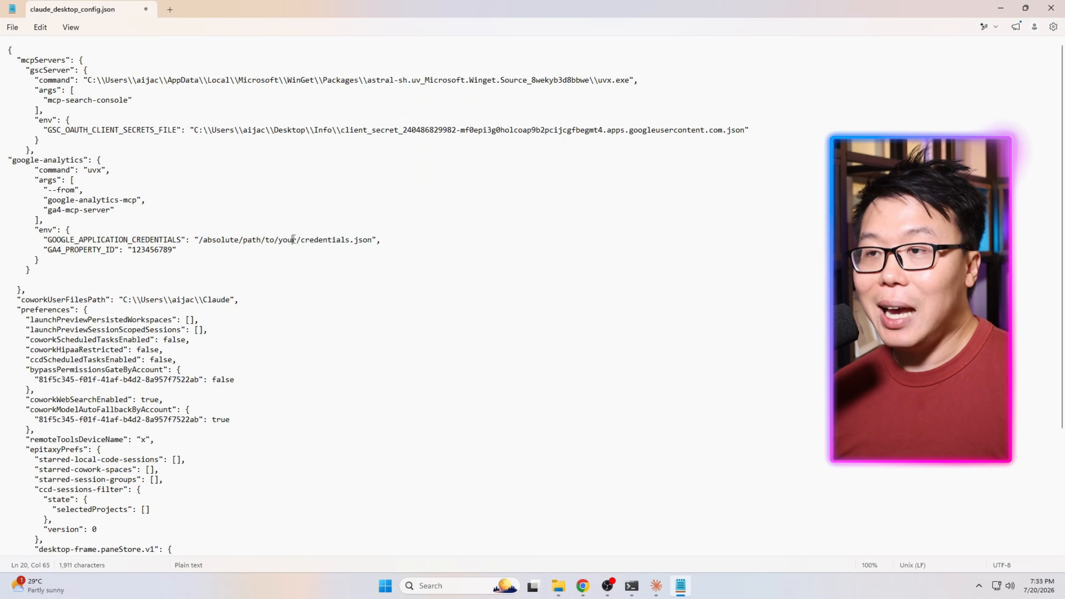
left_click_drag(195, 239, 377, 237)
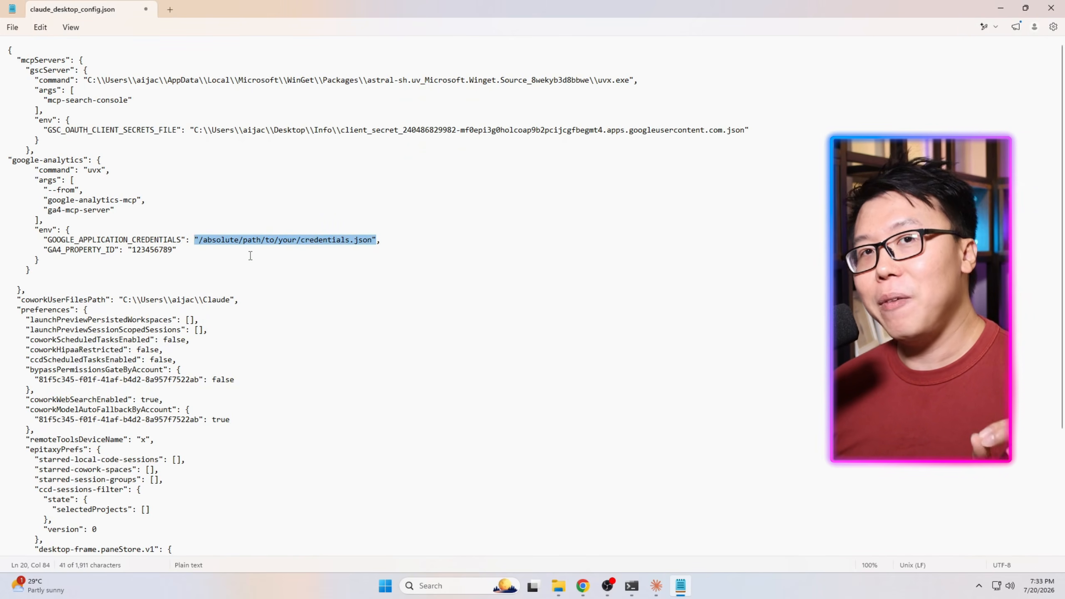
right_click(212, 242)
left_click(305, 250)
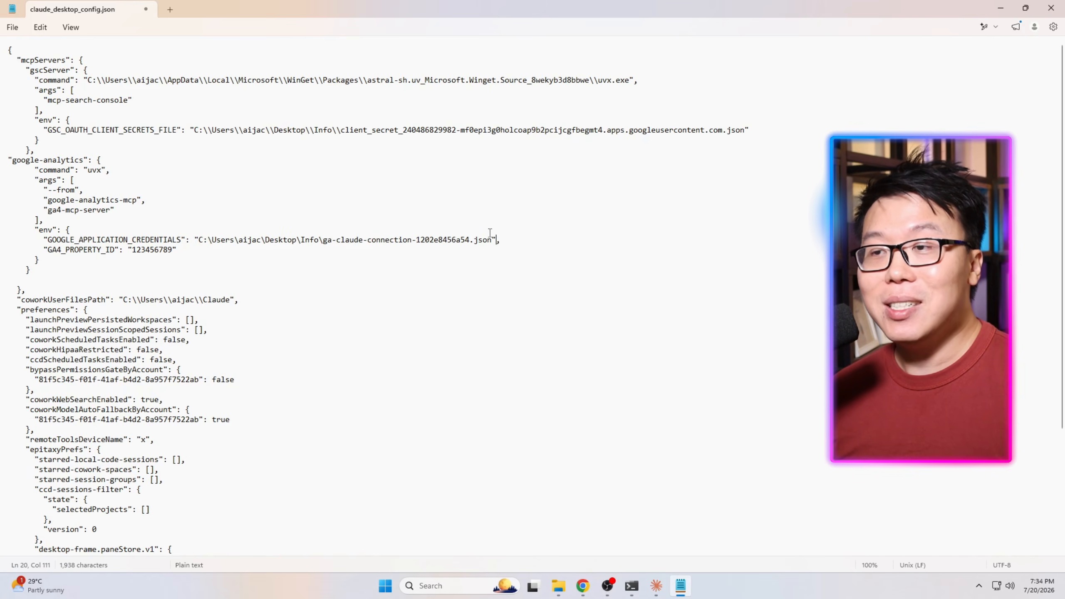
Escape the credentials path by doubling every backslash between its folders and file name.
left_click(502, 238)
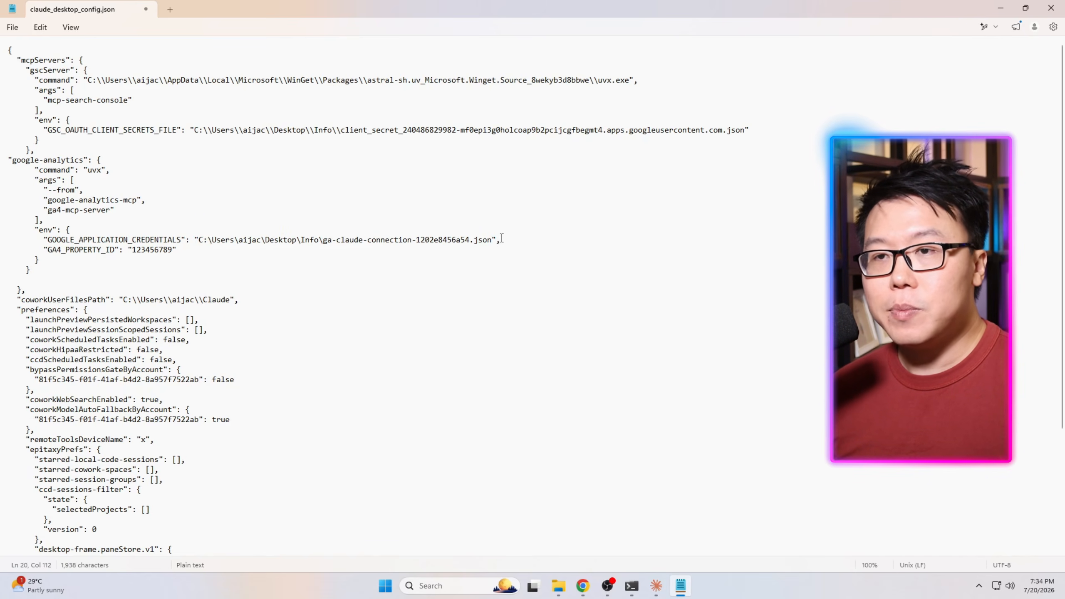
left_click(214, 245)
type("\\")
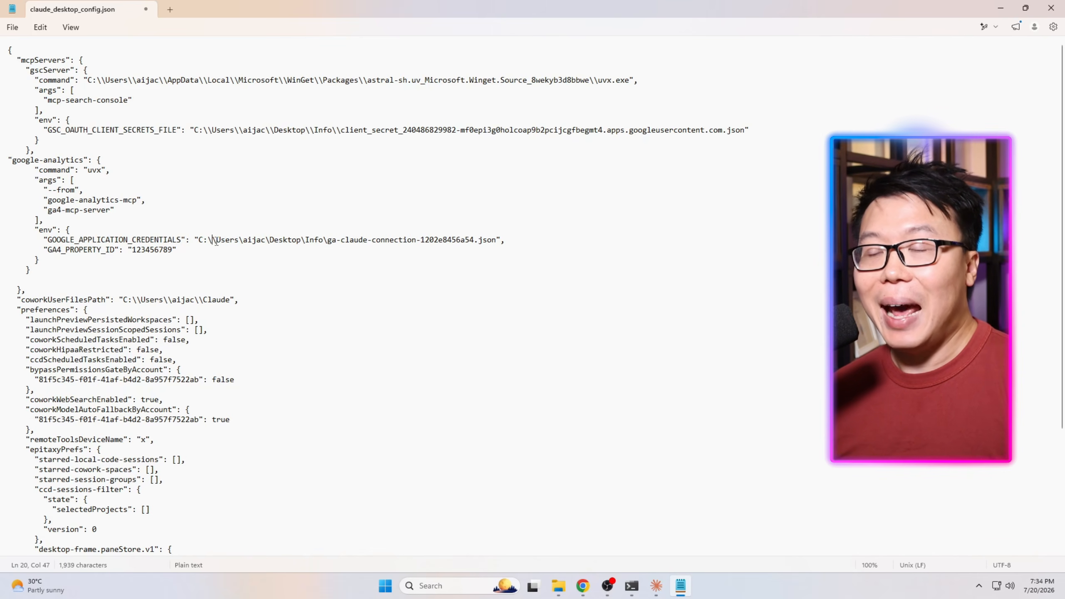
left_click(239, 242)
type("\\")
left_click(278, 239)
type("\\")
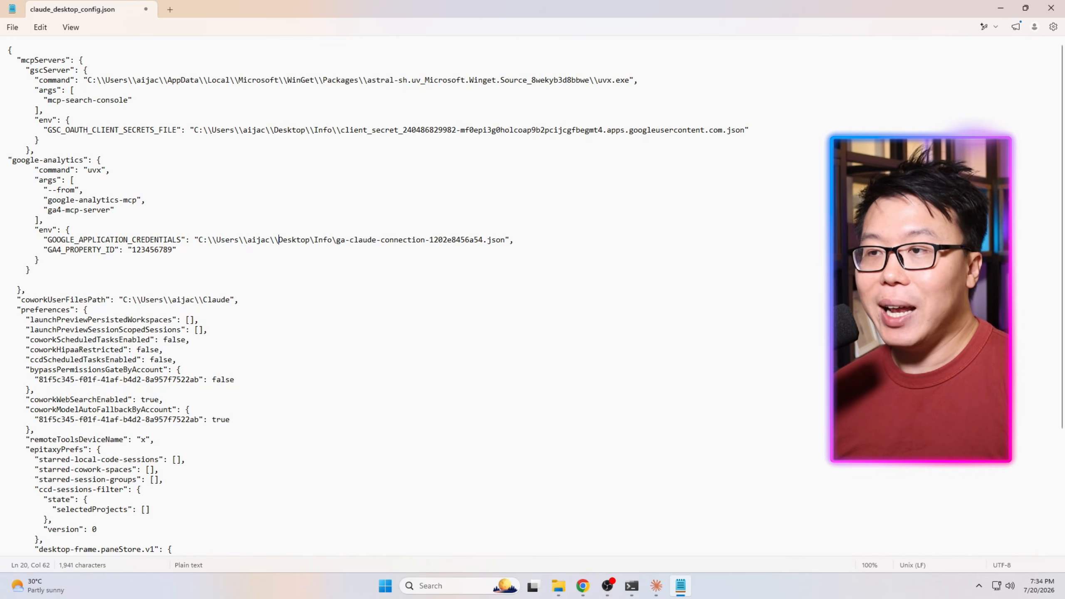
left_click(312, 240)
type("\\")
left_click(339, 240)
type("\\")
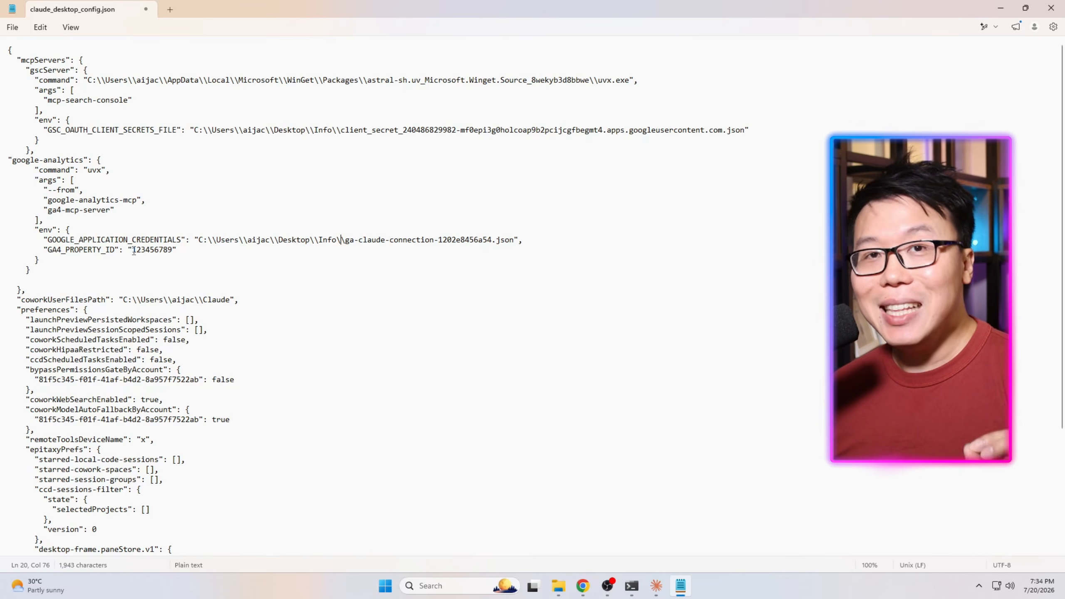
Replace the GA4_PROPERTY_ID placeholder with the property ID copied from Google Analytics Property details.
left_click_drag(133, 250, 173, 250)
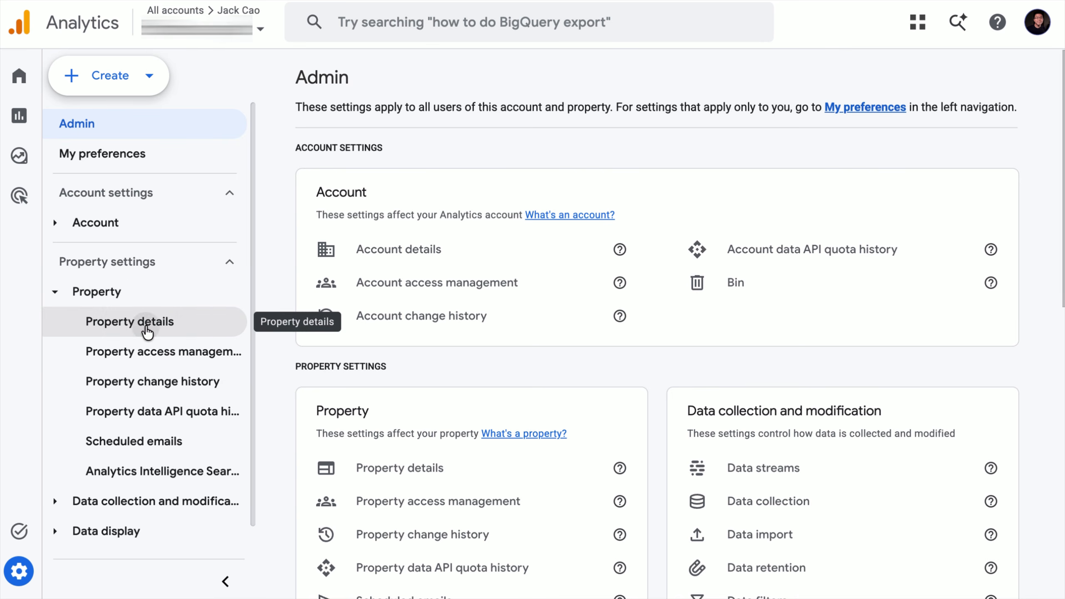
left_click(147, 331)
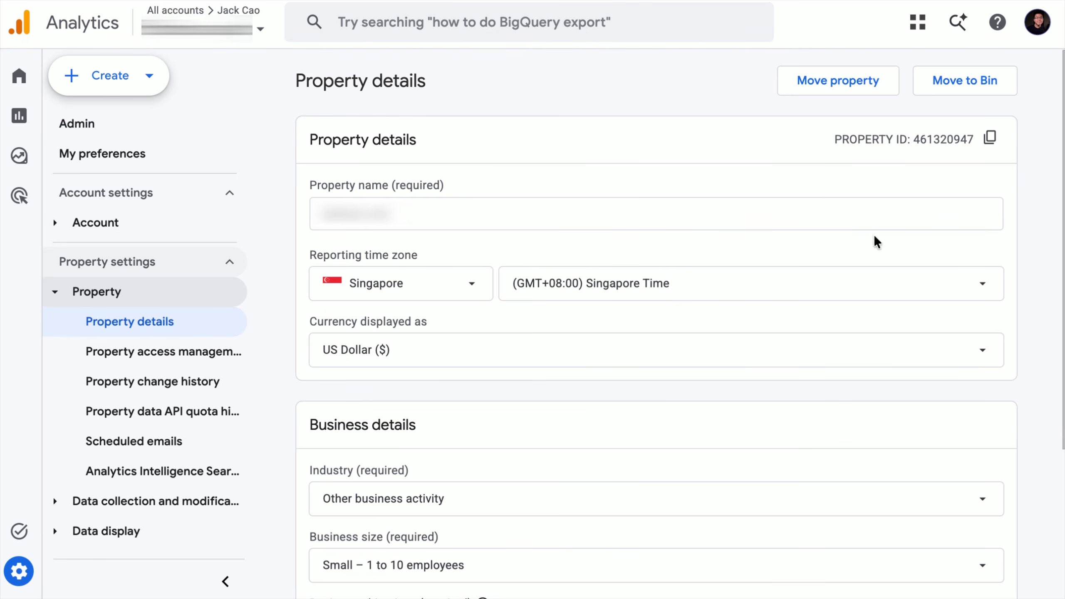
left_click(990, 138)
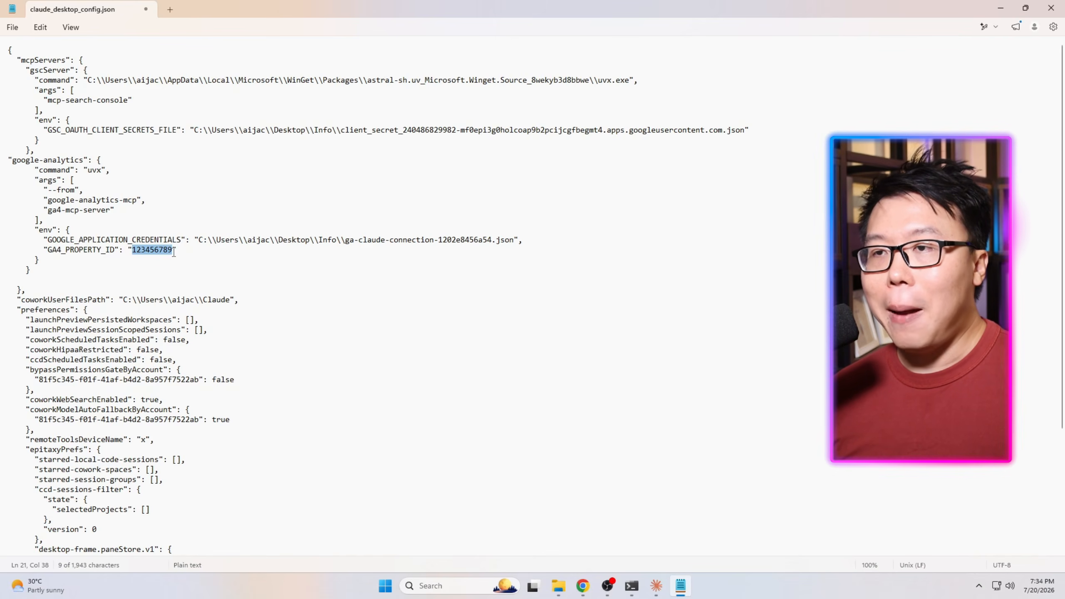
key("ctrl+v")
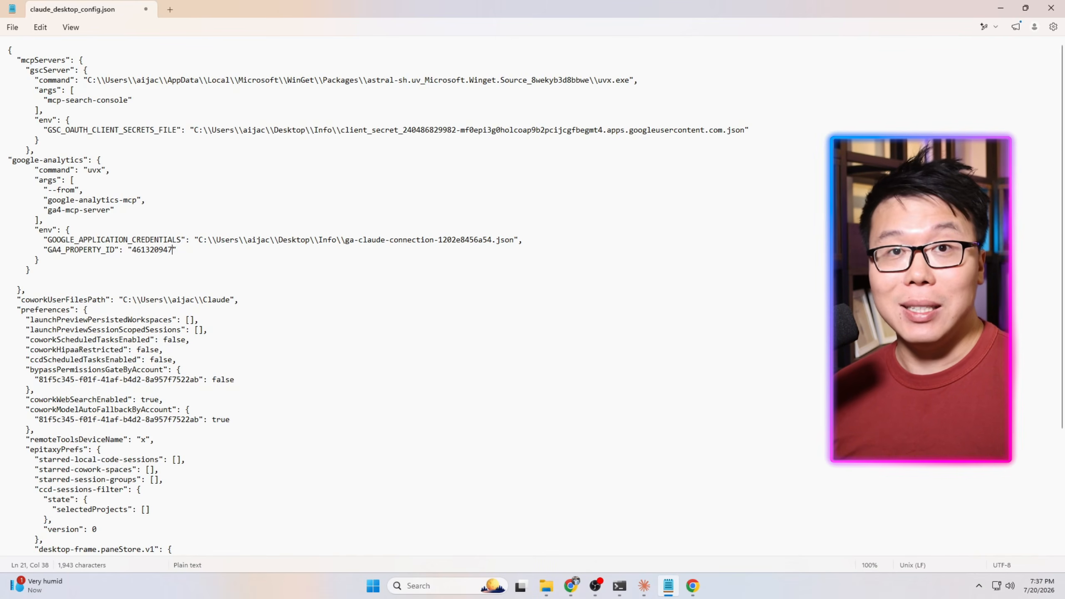
Save the claude_desktop_config.json file and close Notepad.
left_click(12, 28)
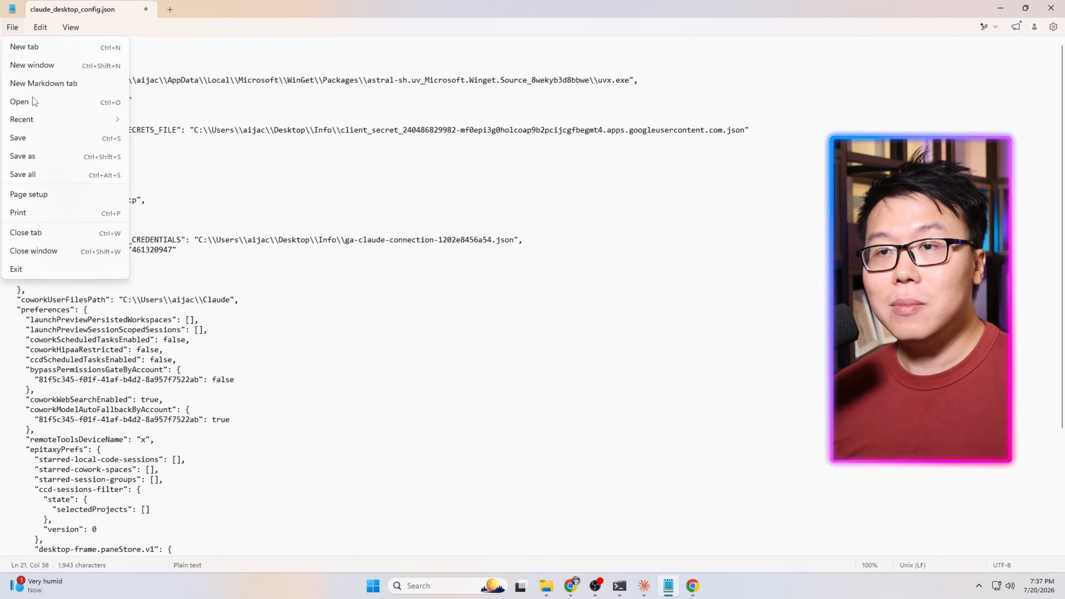
left_click(39, 138)
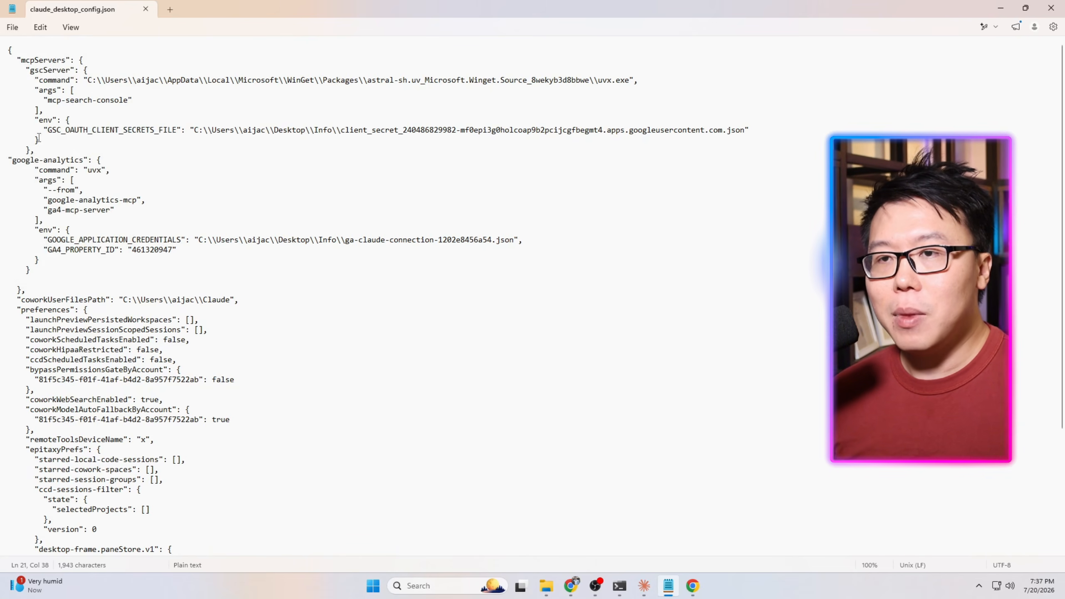
left_click(1051, 8)
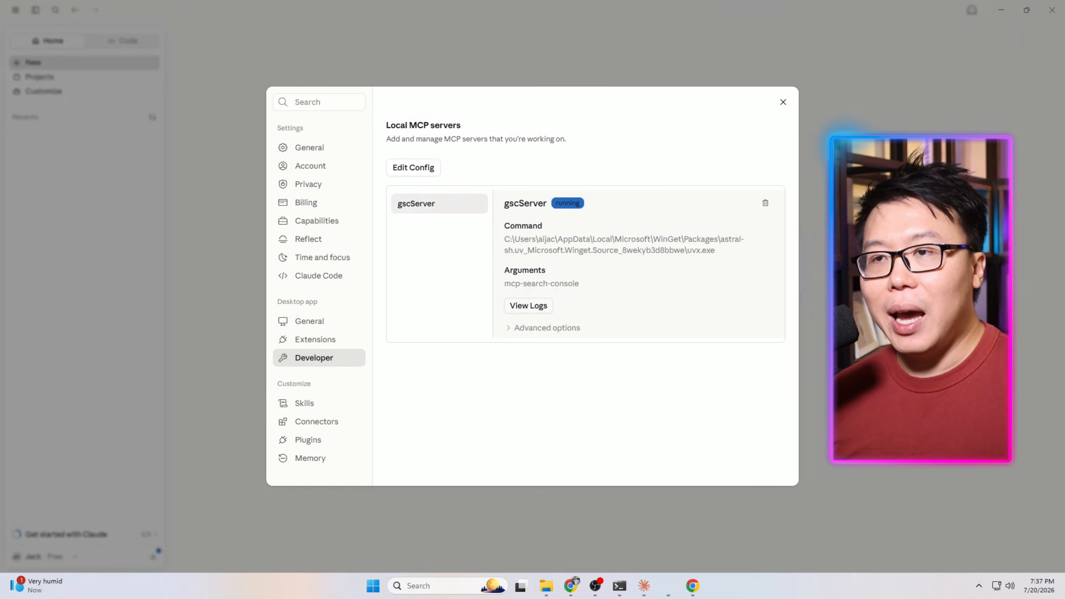
End the running Claude process in Task Manager to fully quit the app.
right_click(652, 587)
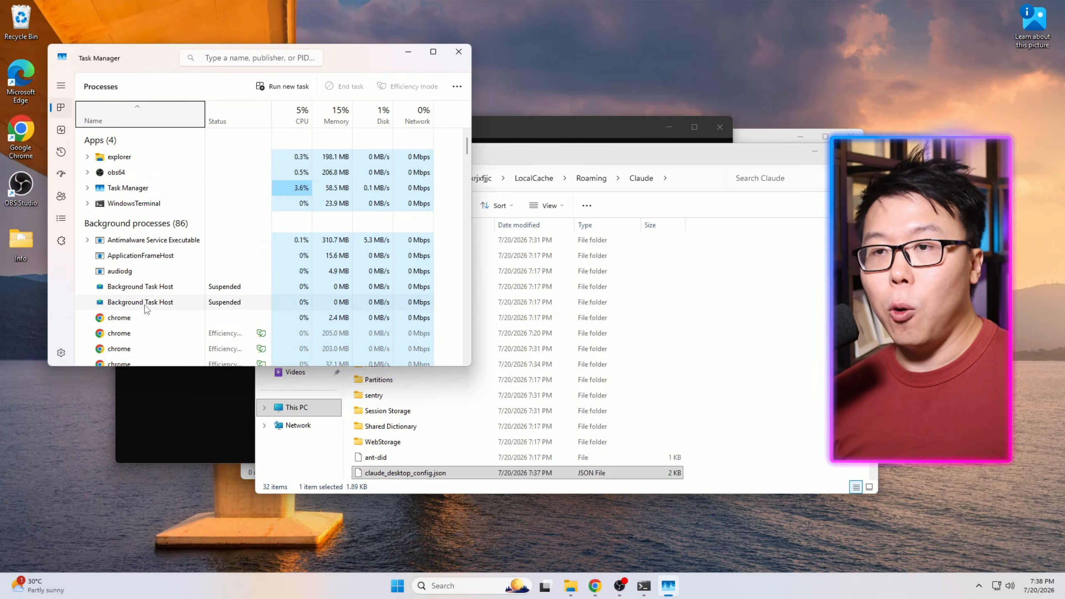
left_click(148, 320)
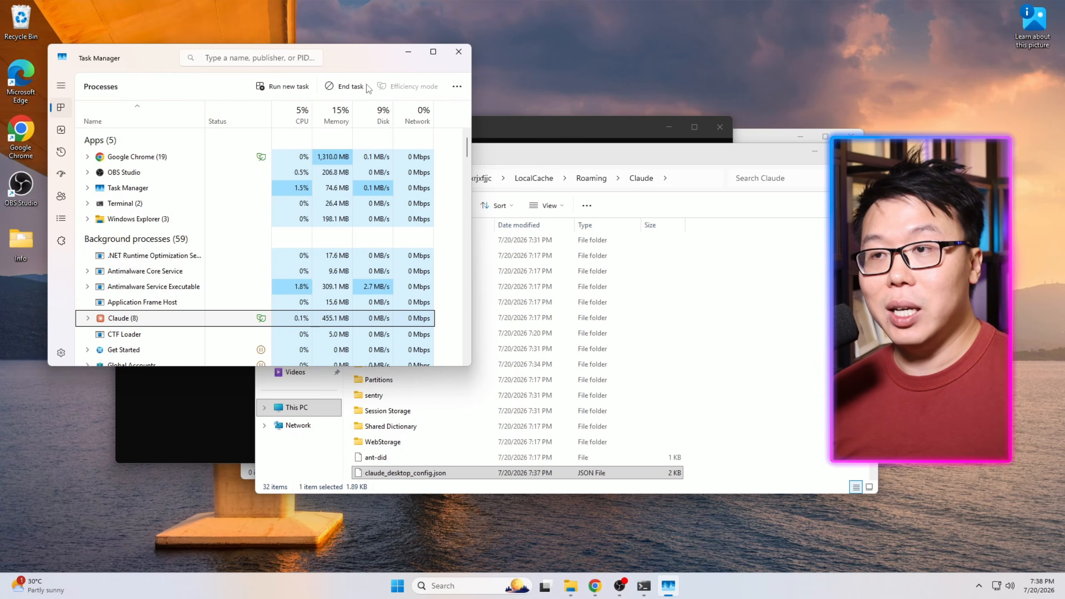
left_click(353, 86)
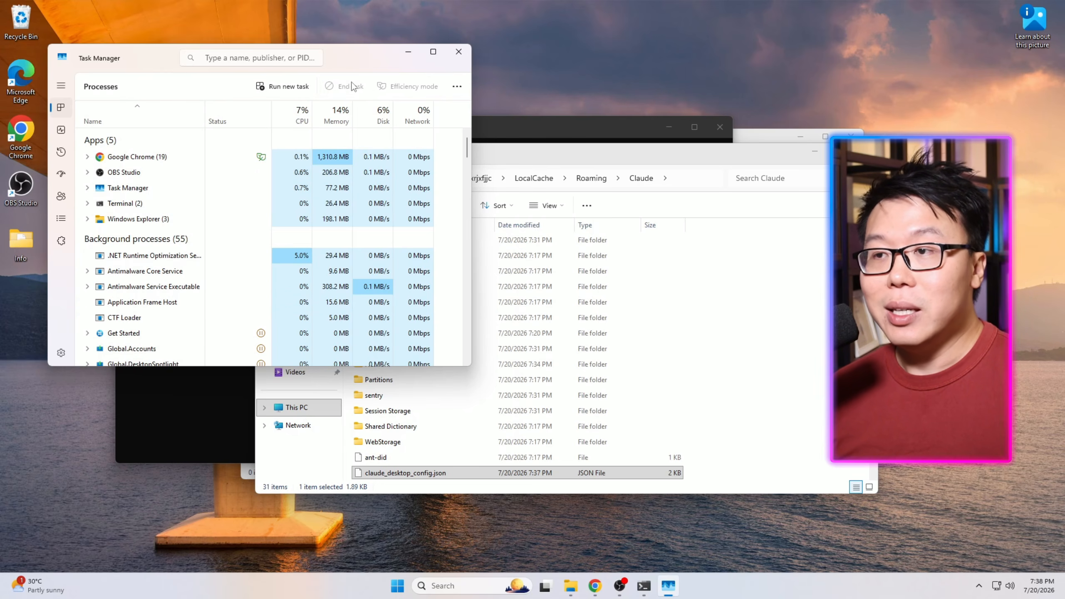
left_click(458, 51)
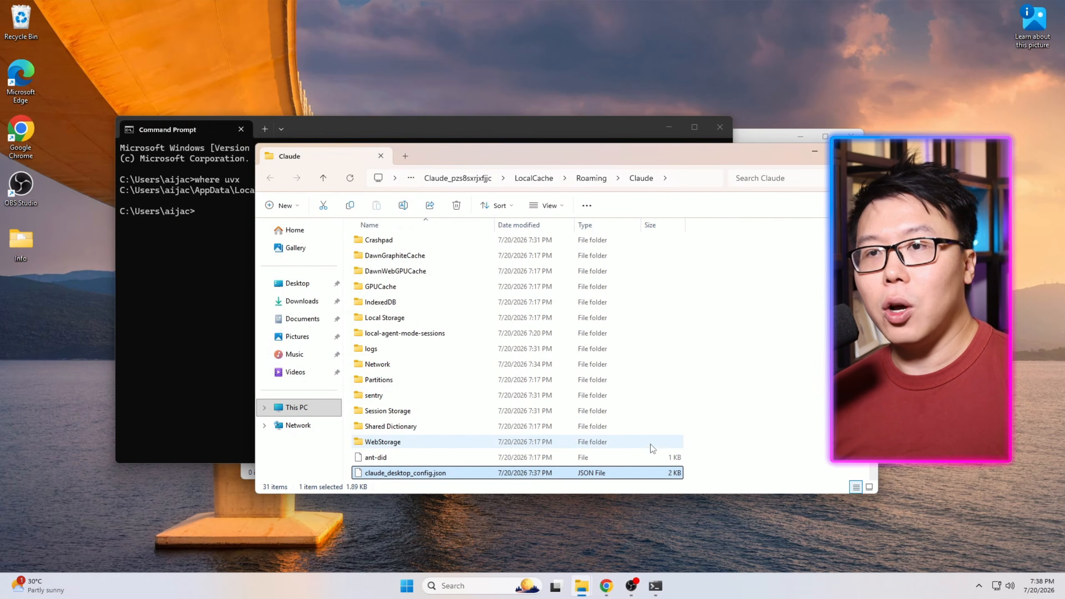
Relaunch Claude from the Start menu and maximize its window.
left_click(483, 593)
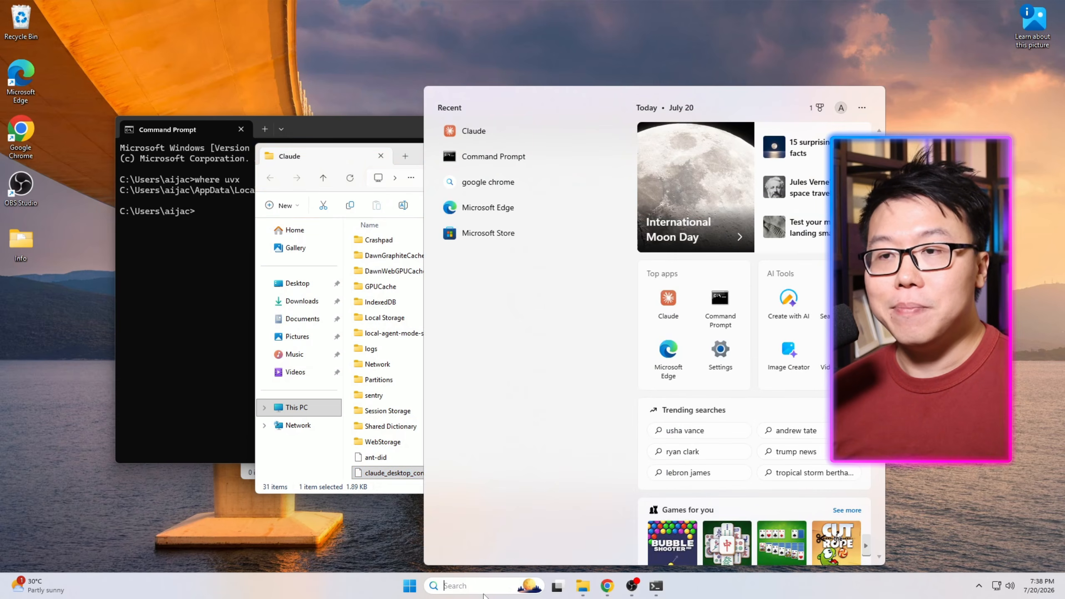
left_click(476, 129)
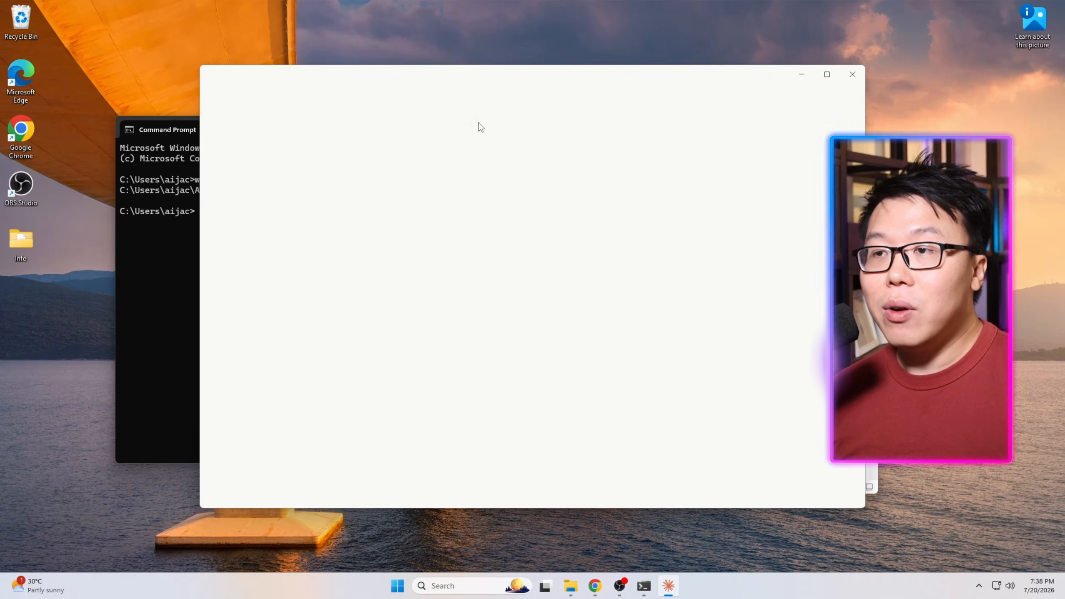
left_click(822, 77)
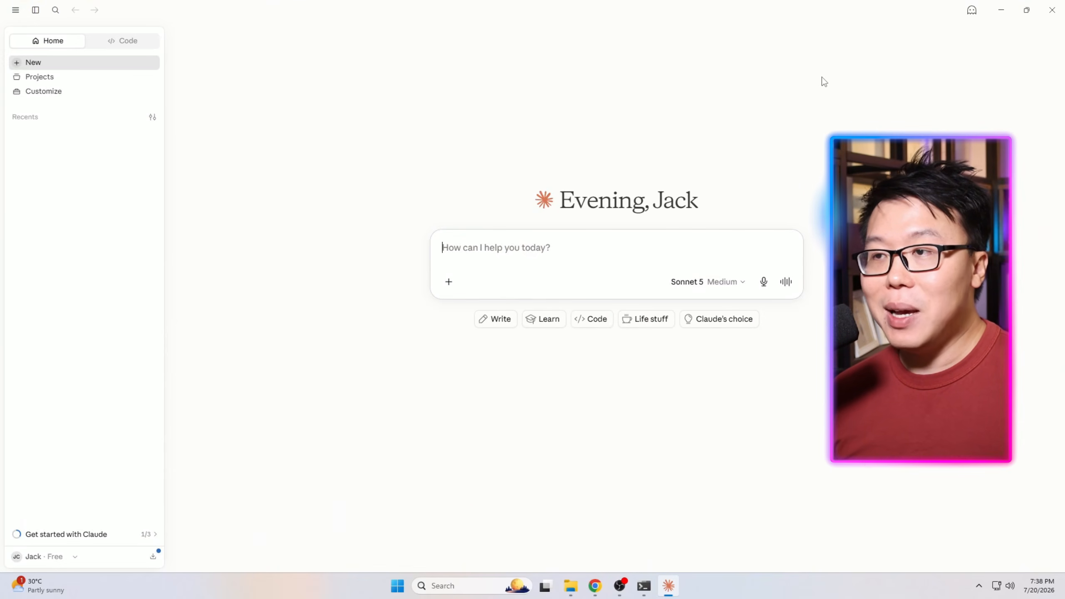
Check the Developer settings for the new google-analytics local MCP server, then close settings.
left_click(46, 552)
left_click(60, 448)
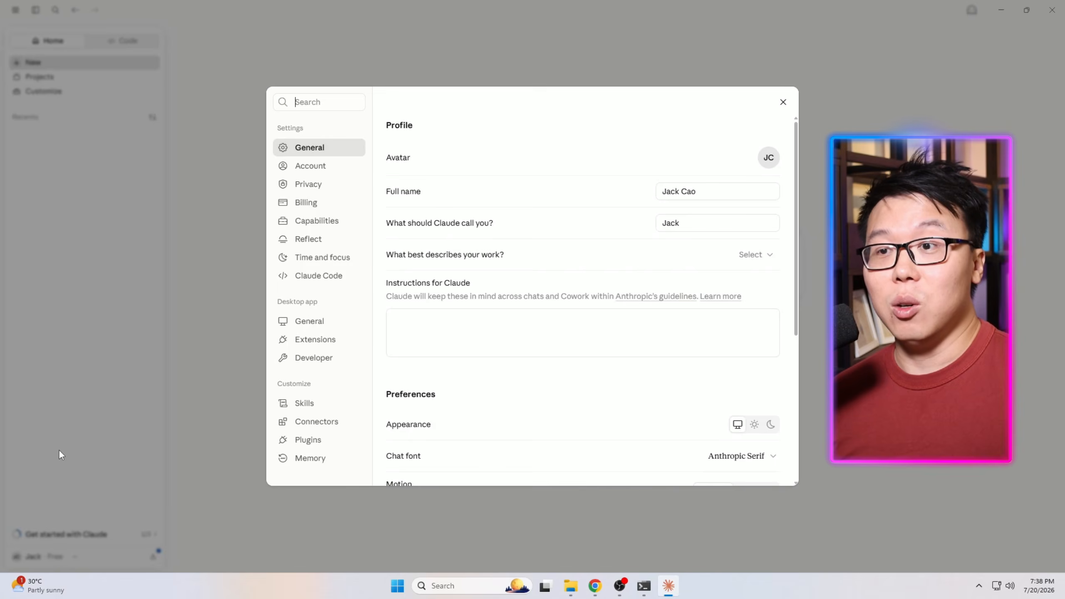
left_click(297, 361)
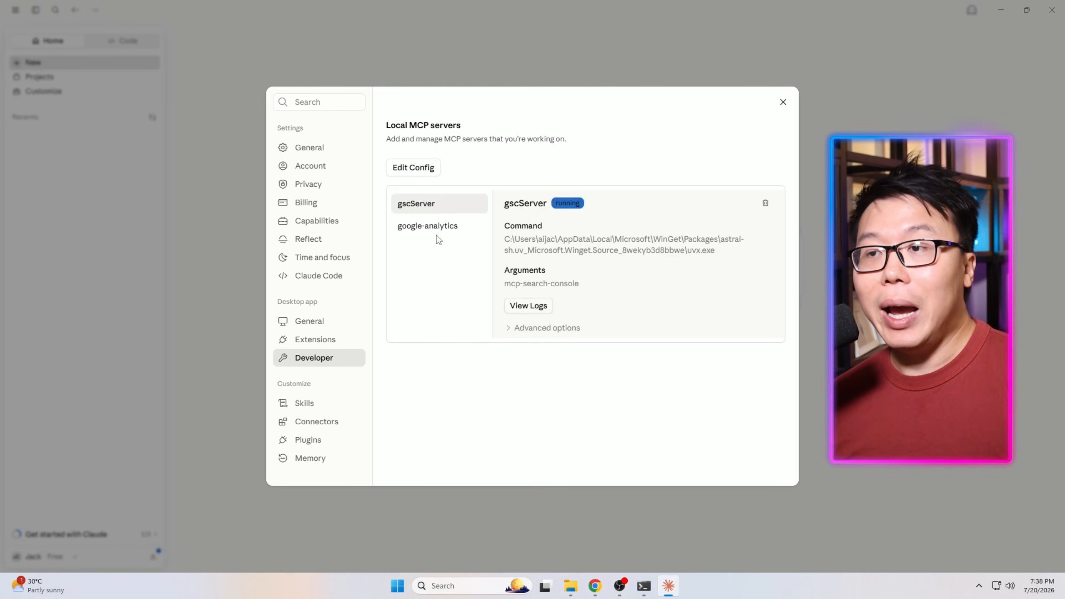
left_click(435, 227)
left_click(446, 207)
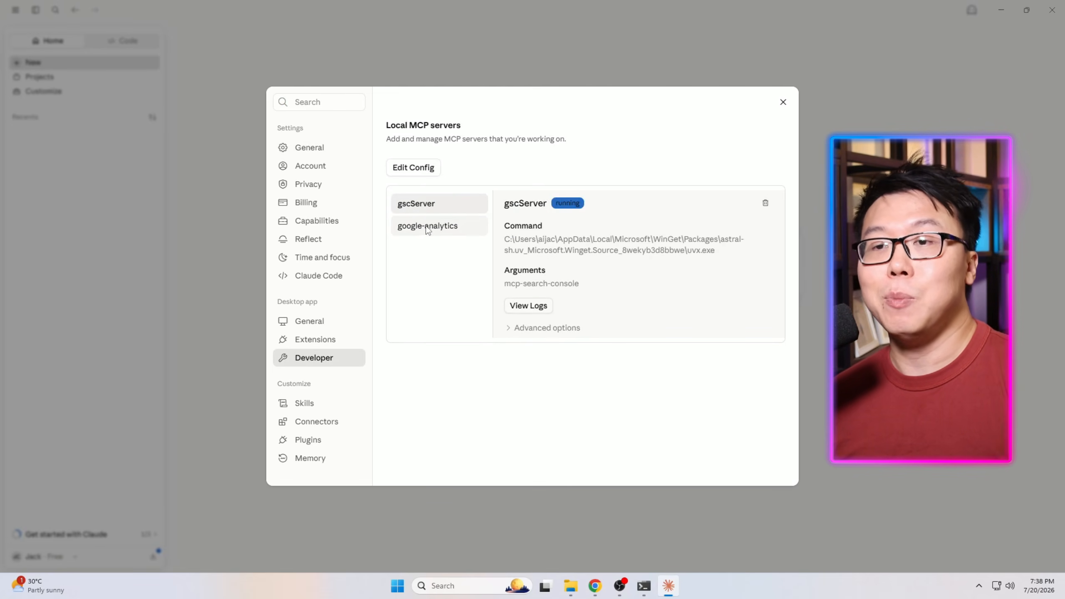
left_click(785, 100)
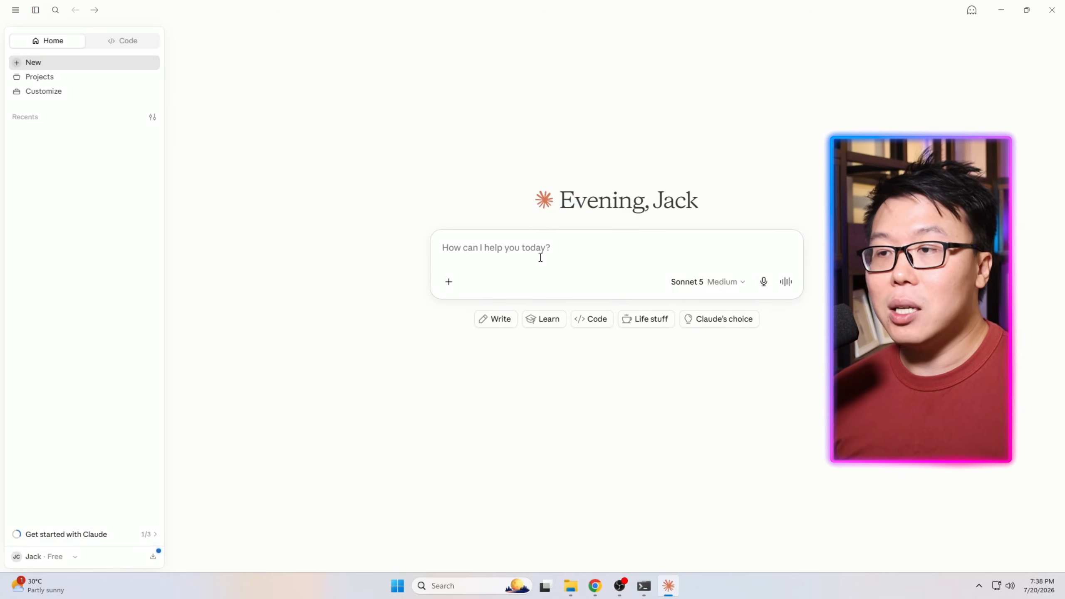
Ask in a new chat "Can you access my Google Analytics data?" and always allow the Setup ga4 access tool.
type("Can you access my Google Analyti")
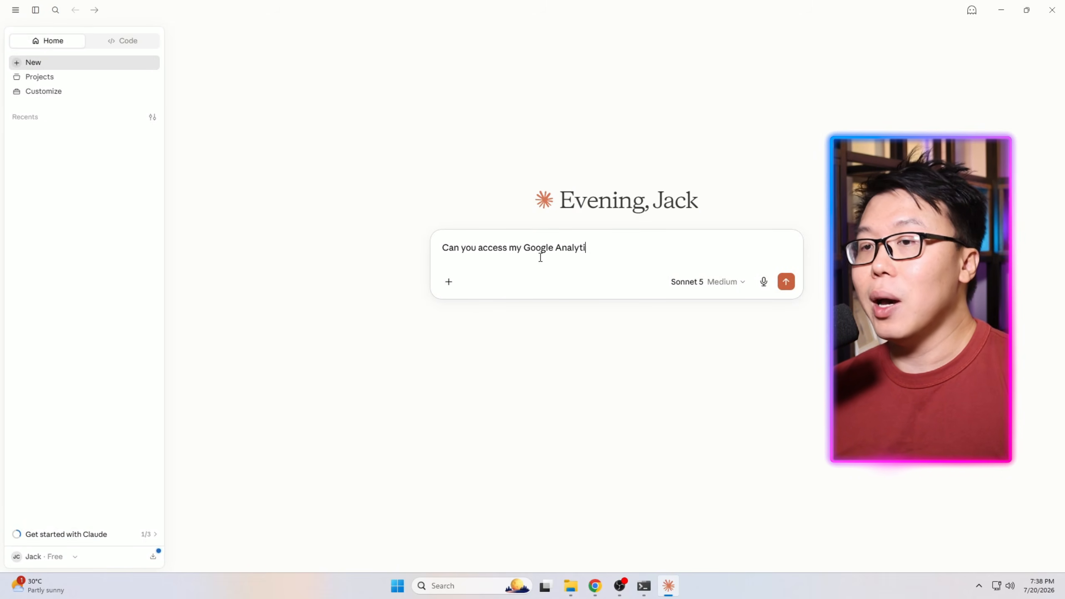
type("cs data?")
key("Return")
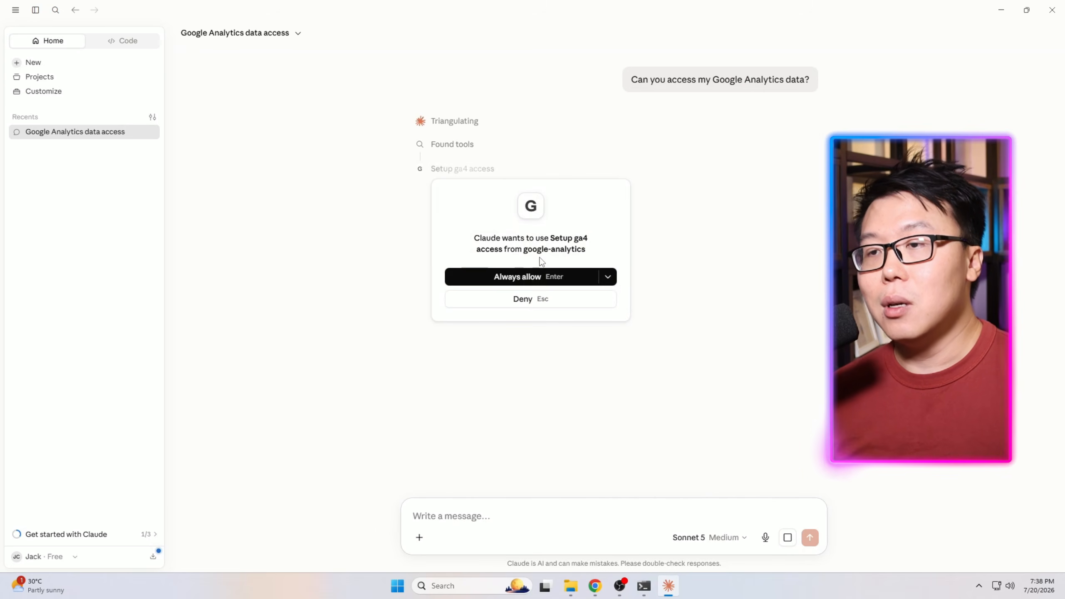
left_click(534, 275)
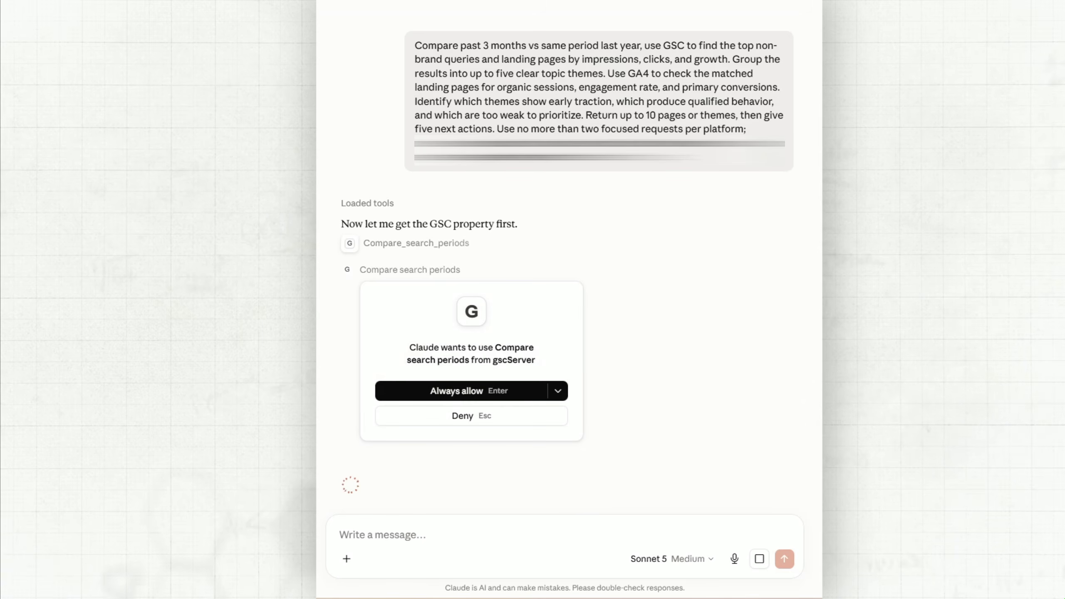
Always allow the Compare search periods tool from gscServer for the GSC and GA4 comparison prompt.
key("Return")
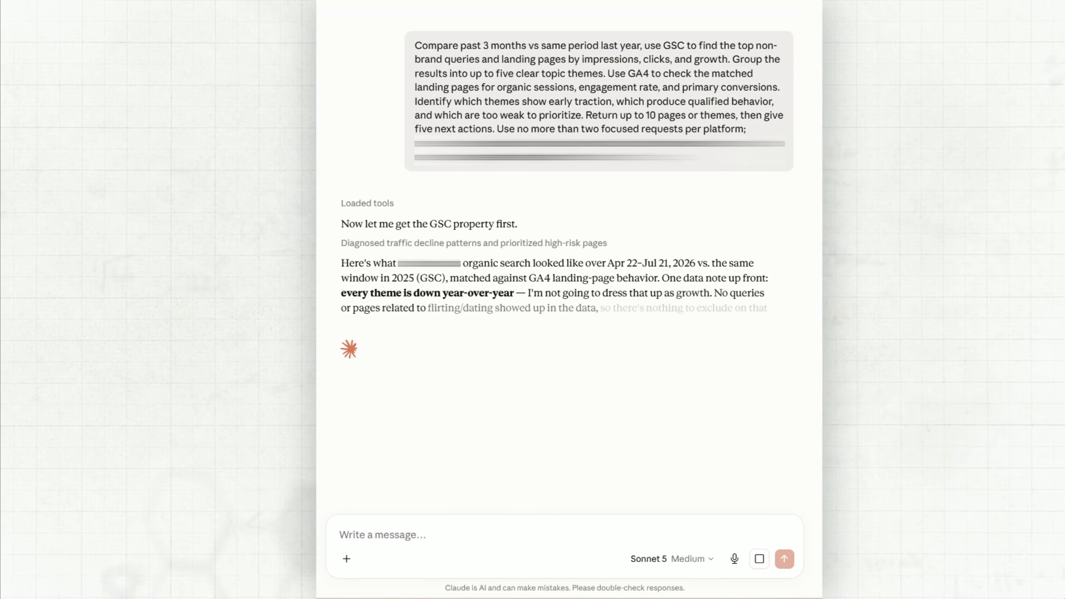
Ask "Present all the past information into a visually appealing html page so that I can easily reference and understand the data. Share the html link with me when it is done".
scroll(566, 268, "down", 7)
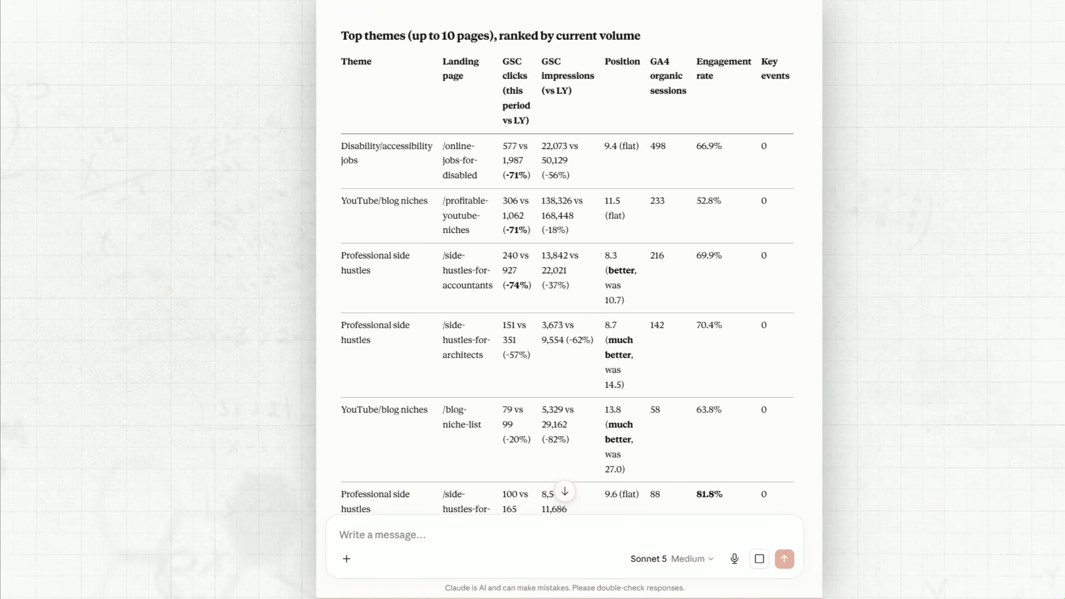
scroll(564, 294, "down", 15)
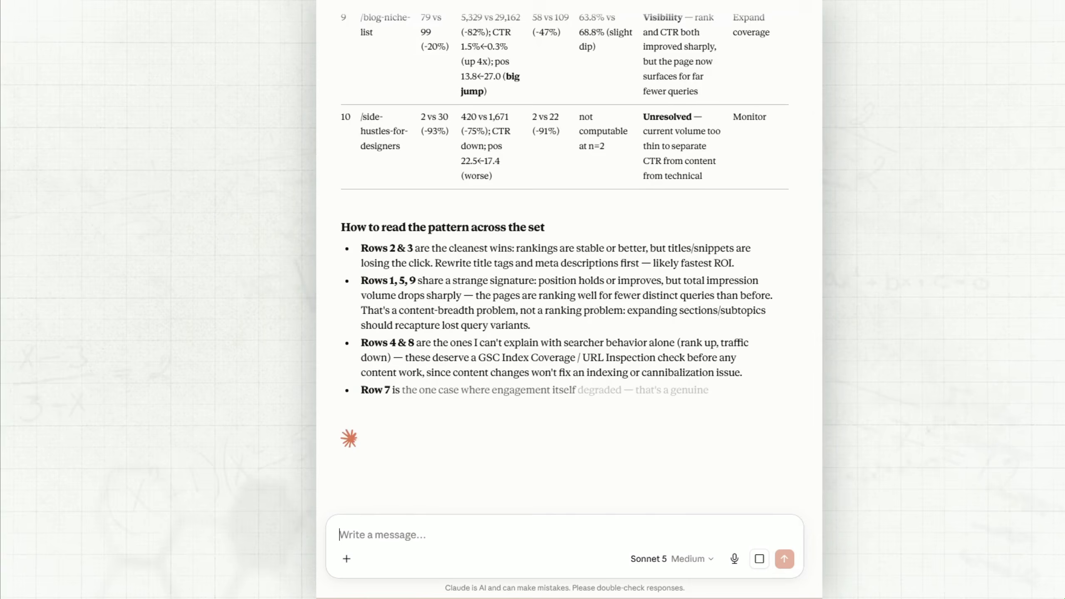
type("Present all the")
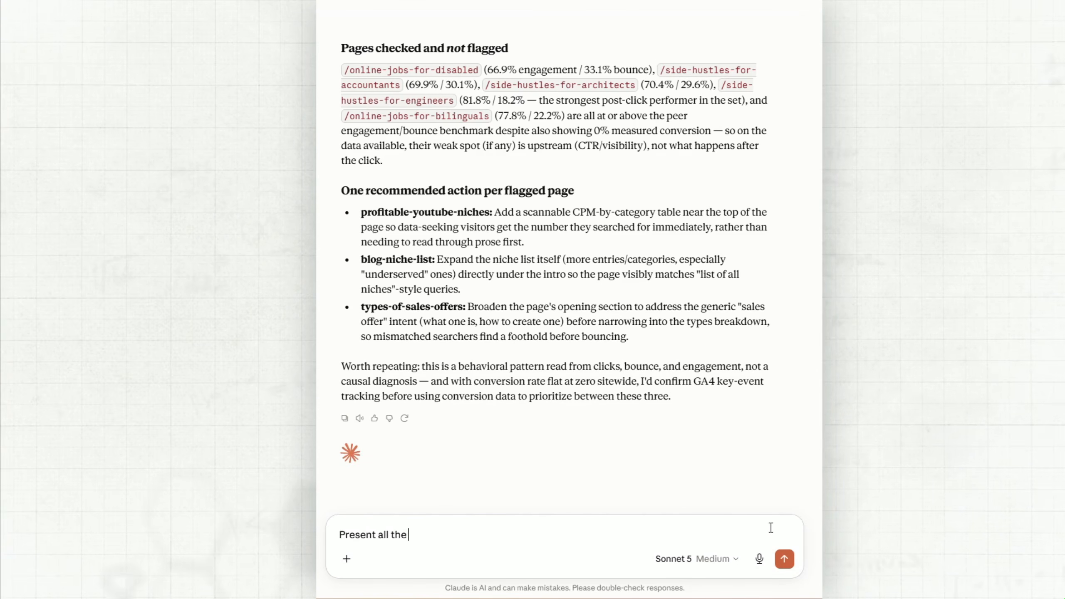
type(" past information into a visually appealing html page")
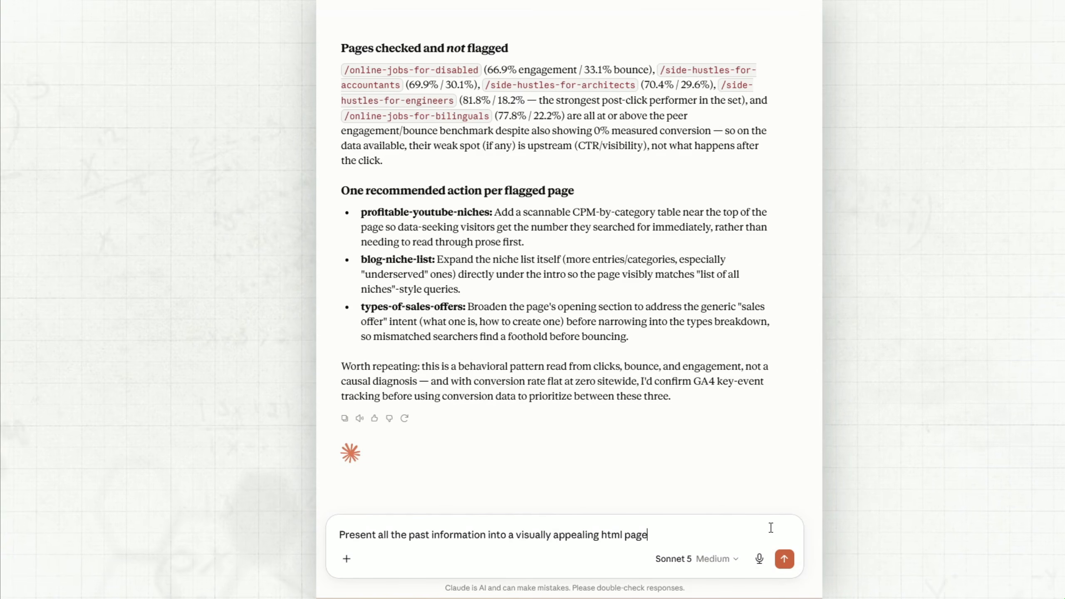
type(" so that I can easily reference and understand the data. ")
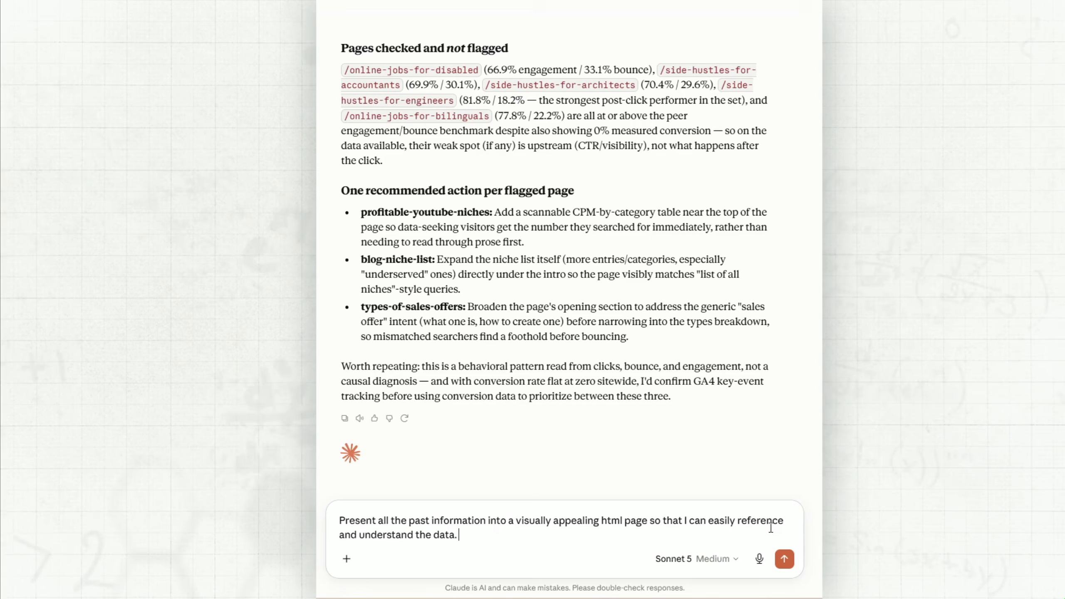
type("Share the html link with me when it is done")
key("Return")
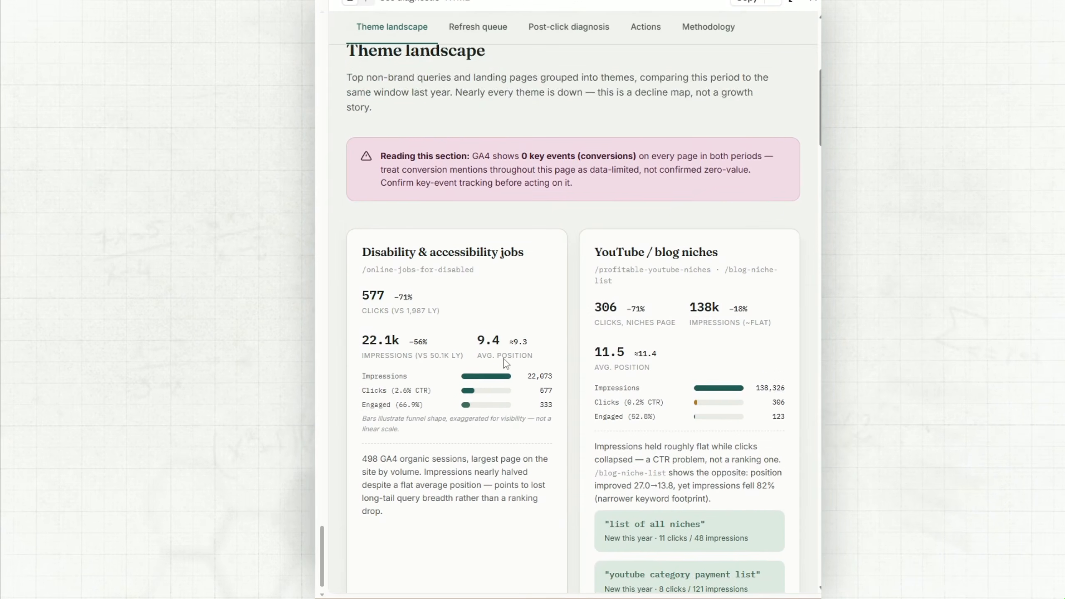
Review the generated HTML report's theme landscape, content refresh queue and post-click diagnosis sections.
scroll(506, 363, "down", 10)
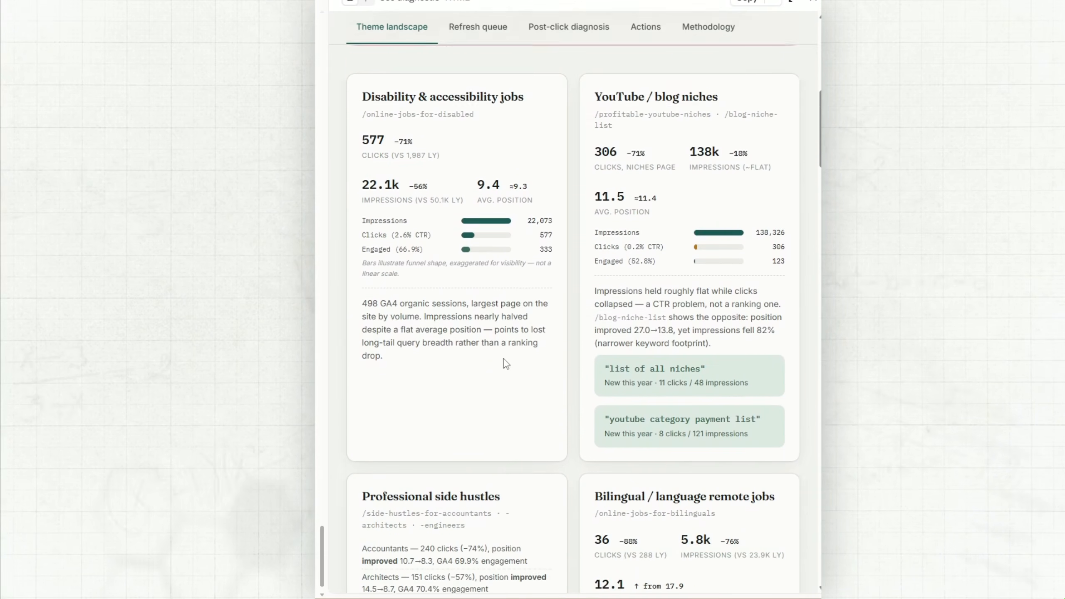
scroll(507, 363, "down", 8)
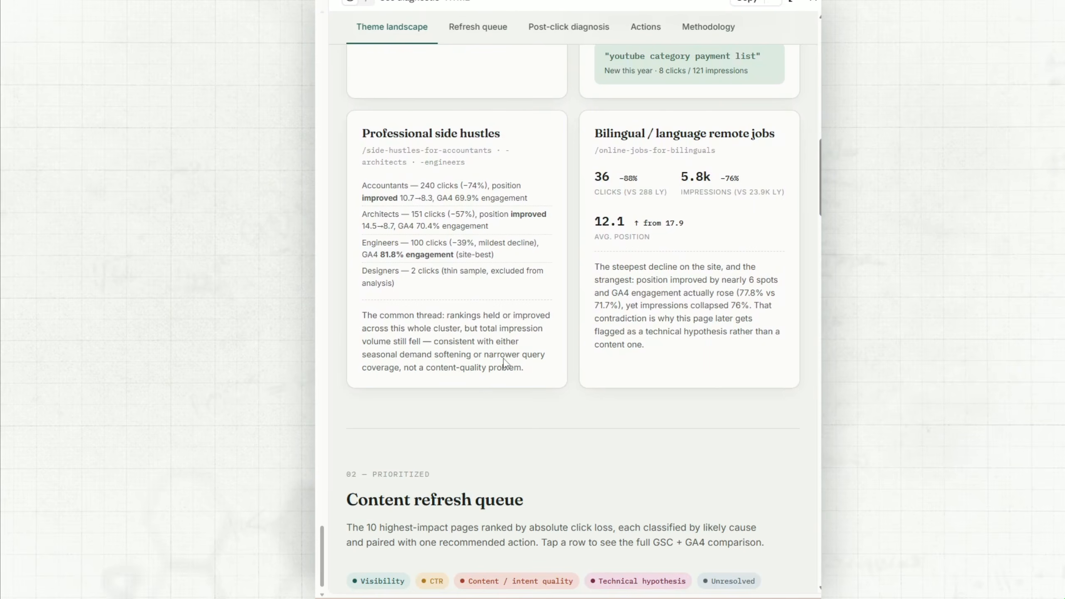
scroll(506, 363, "down", 2)
scroll(505, 363, "down", 9)
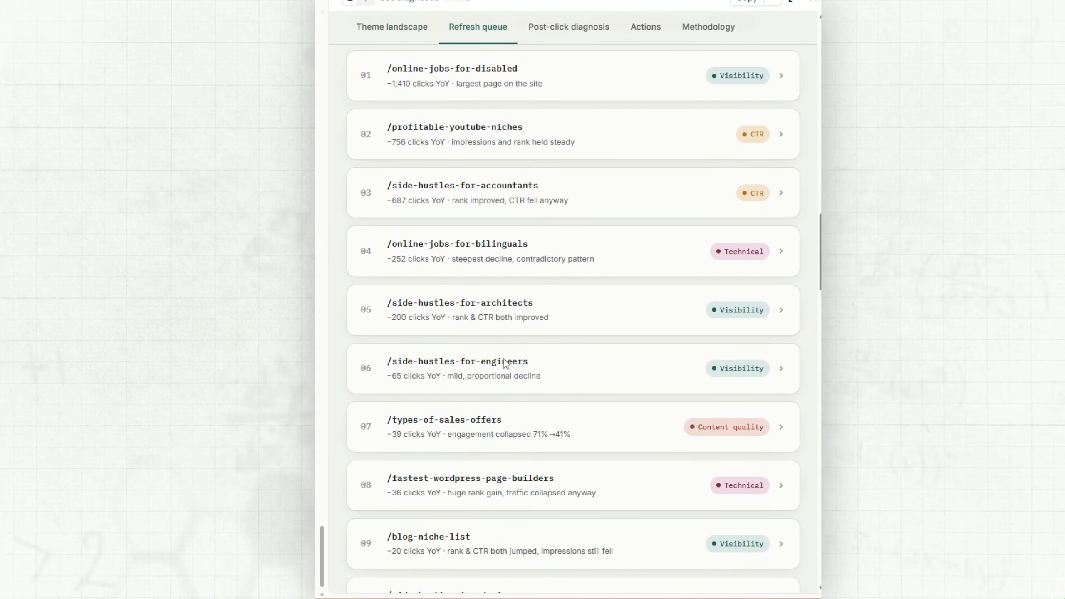
scroll(505, 363, "down", 4)
scroll(506, 363, "down", 5)
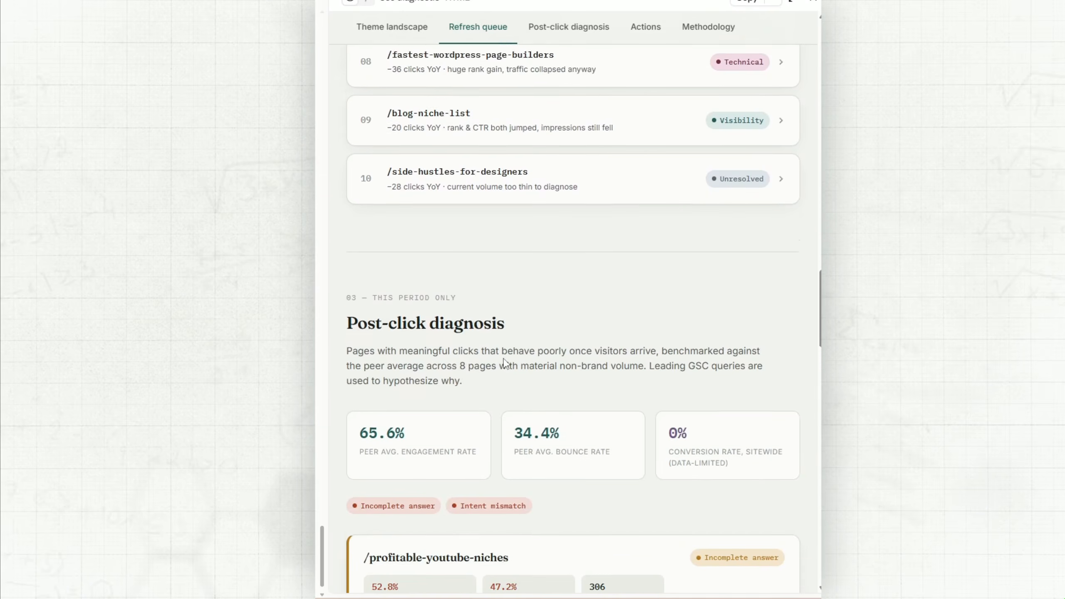